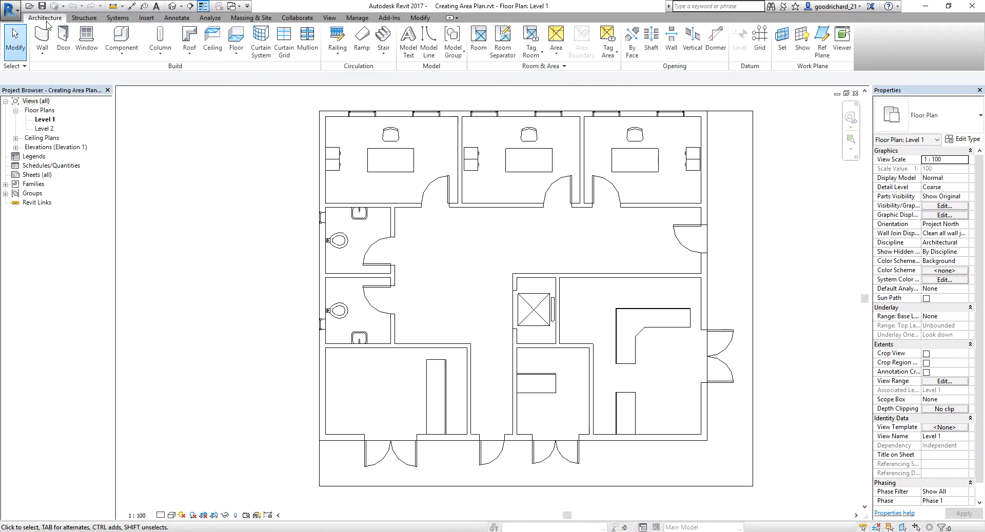
# - Open the Area and Volume Computations settings and examine the names and descriptions of the existing area schemes
pyautogui.click(567, 66)
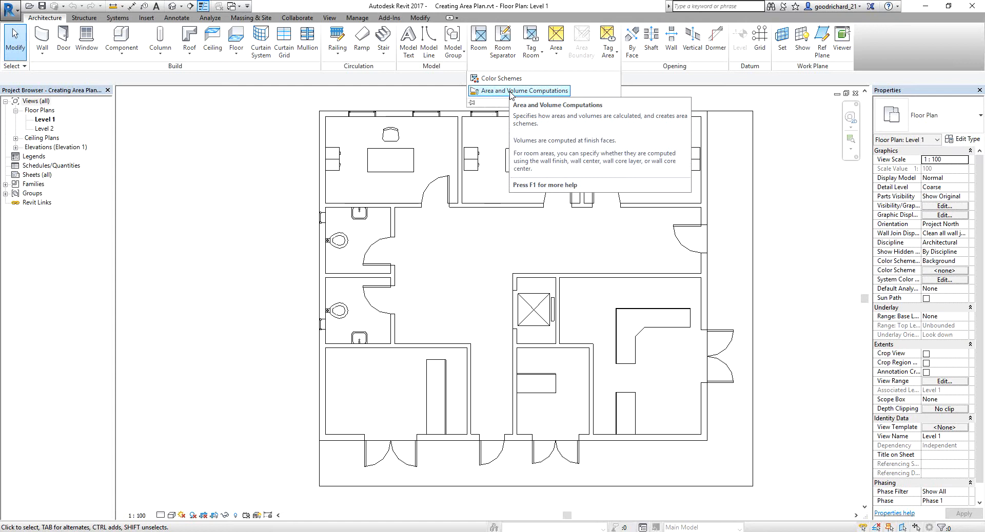
pyautogui.click(510, 91)
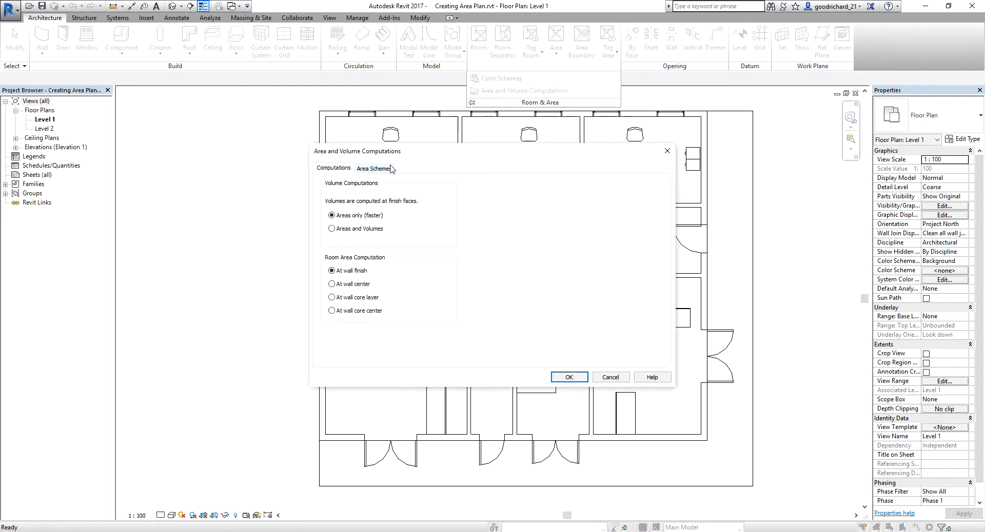
pyautogui.click(374, 170)
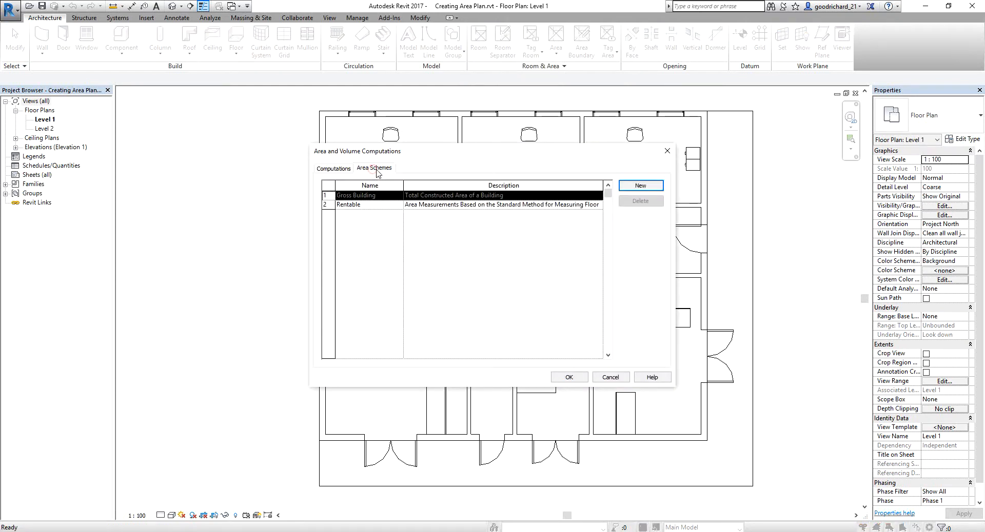
pyautogui.click(384, 200)
pyautogui.click(366, 207)
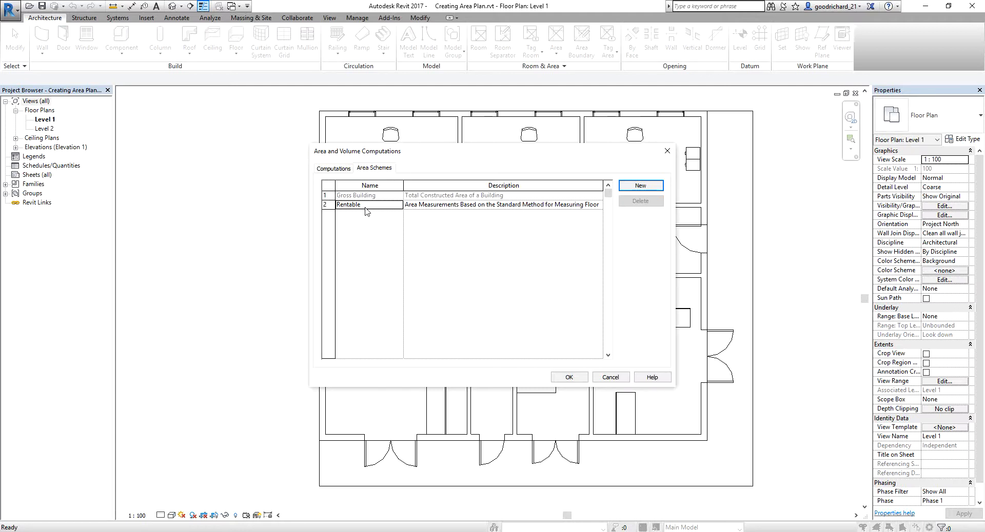
pyautogui.click(430, 211)
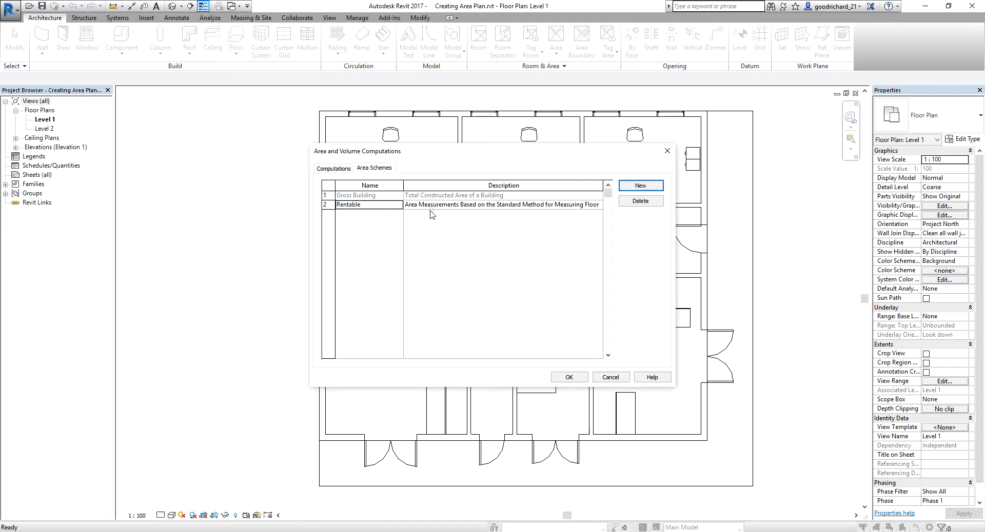
pyautogui.click(482, 205)
pyautogui.press('BackSpace')
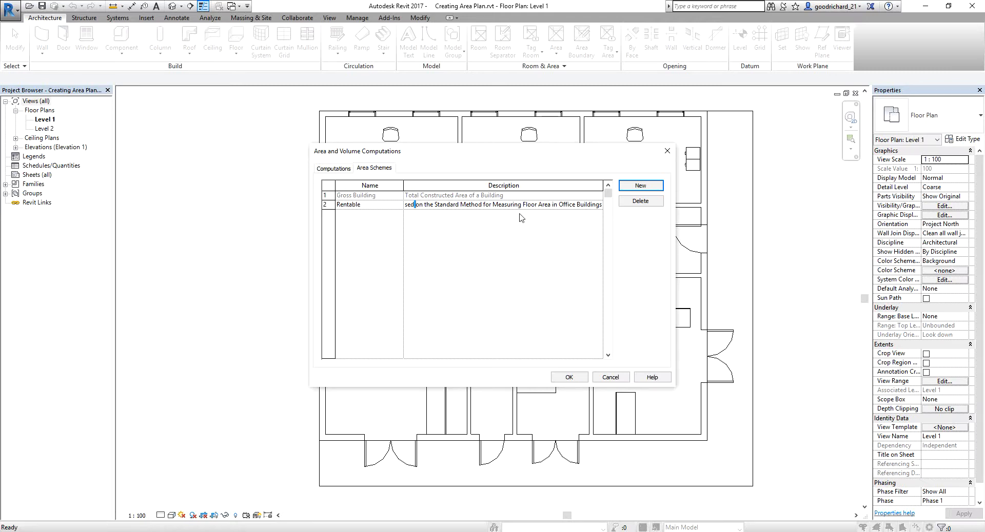
# - Add a new area scheme named Circulation and accept the area computation settings
pyautogui.click(636, 189)
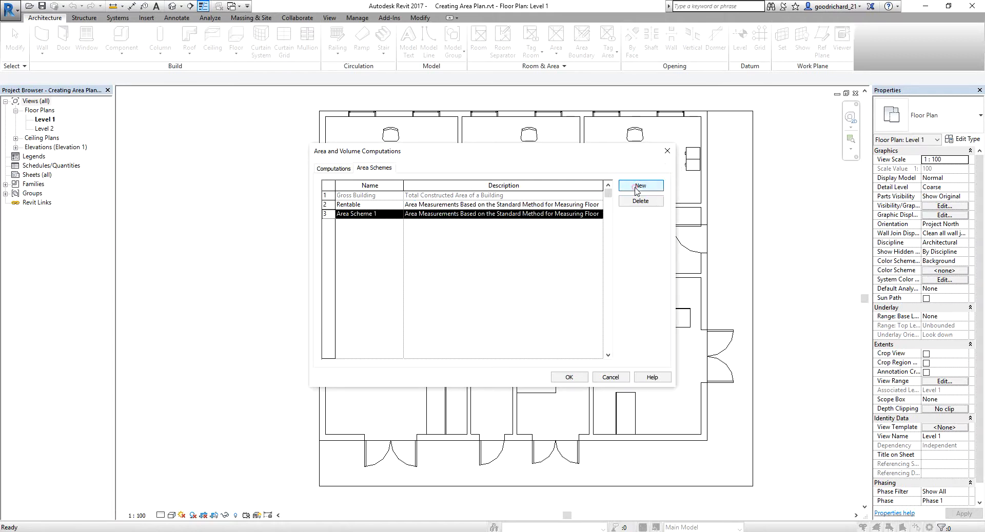
pyautogui.click(387, 216)
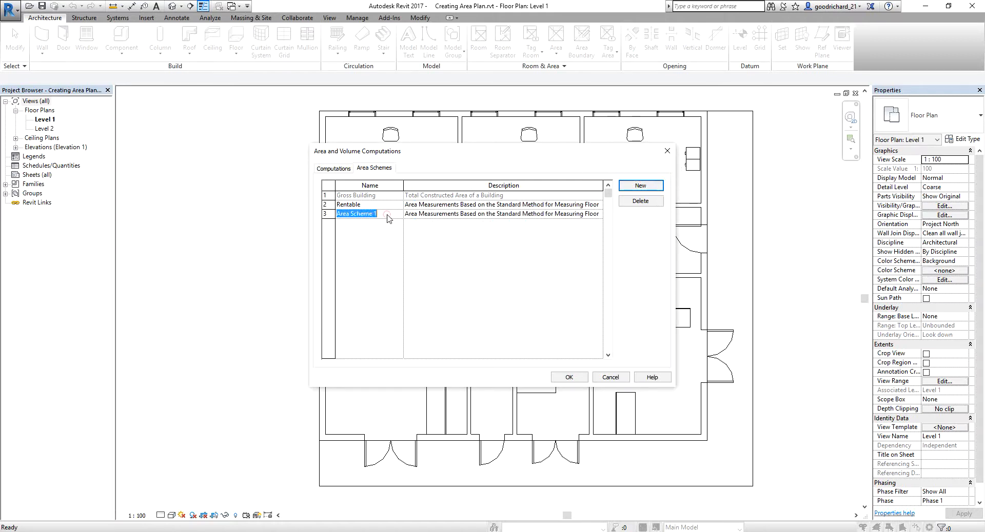
pyautogui.write('Circulation')
pyautogui.click(569, 377)
pyautogui.click(569, 377)
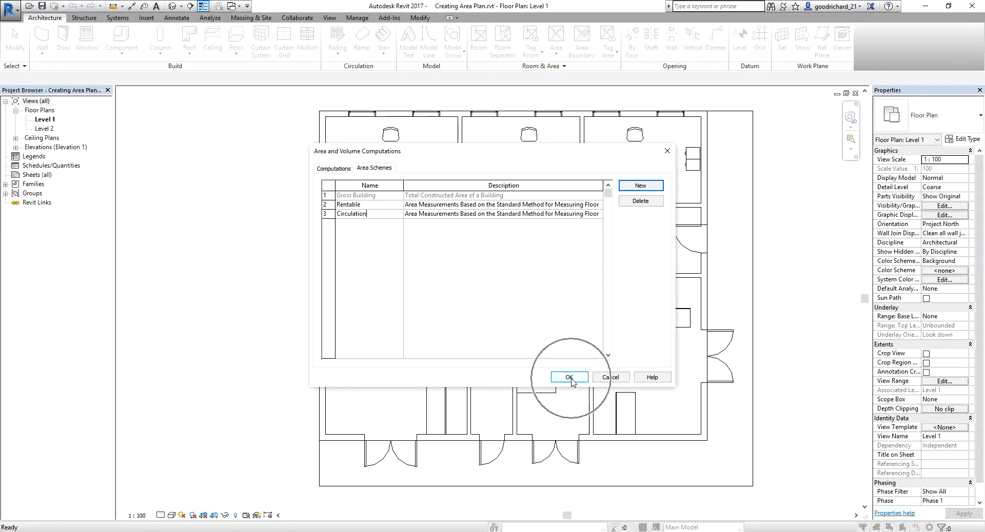
pyautogui.click(570, 378)
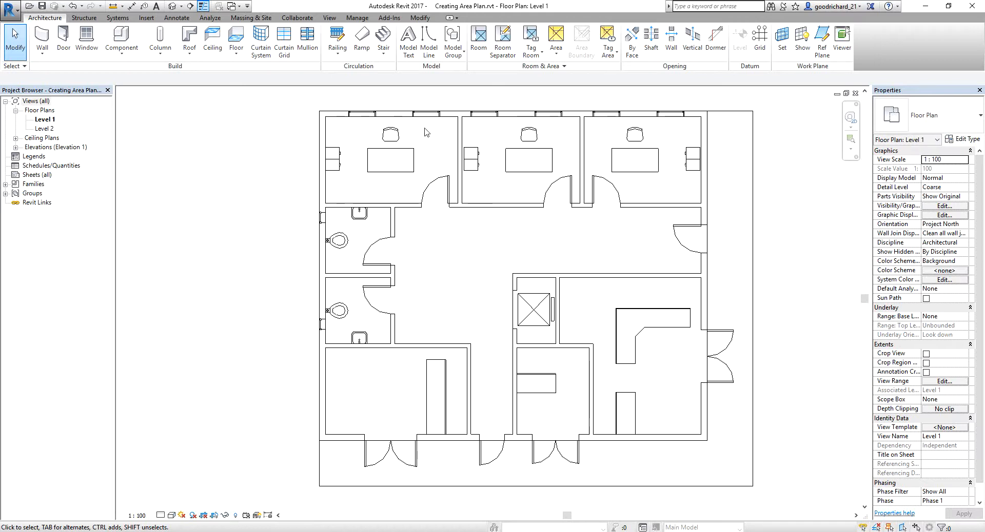
# - Start a new area plan and set its type to Circulation
pyautogui.click(556, 53)
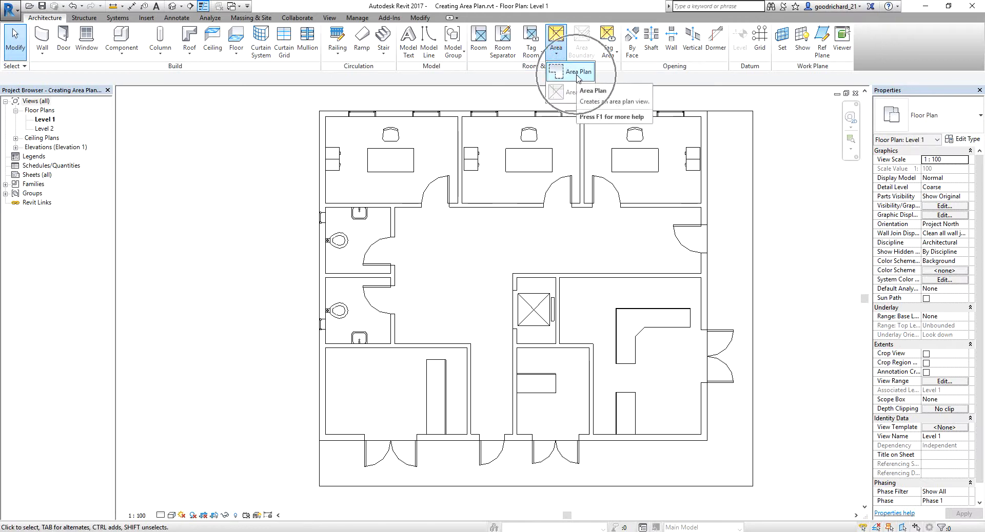
pyautogui.click(529, 83)
pyautogui.click(555, 52)
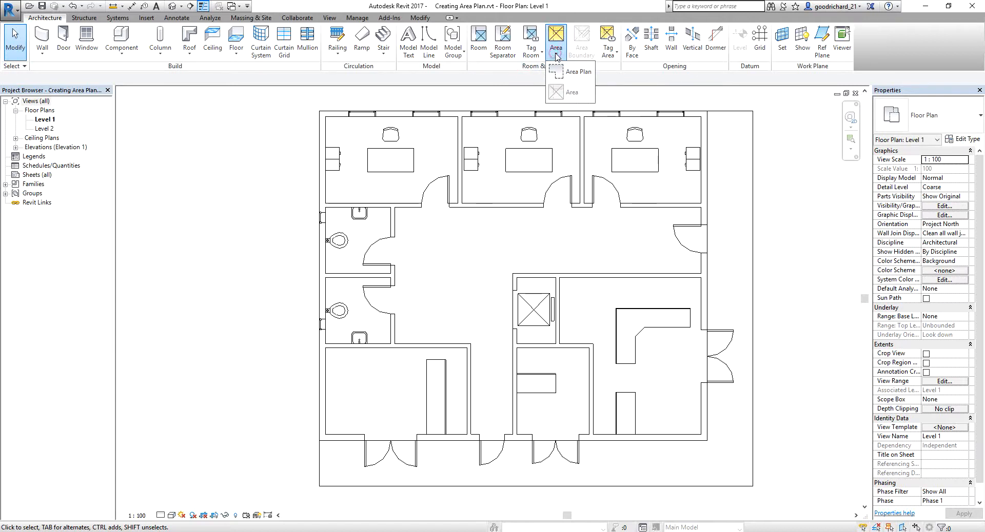
pyautogui.click(573, 72)
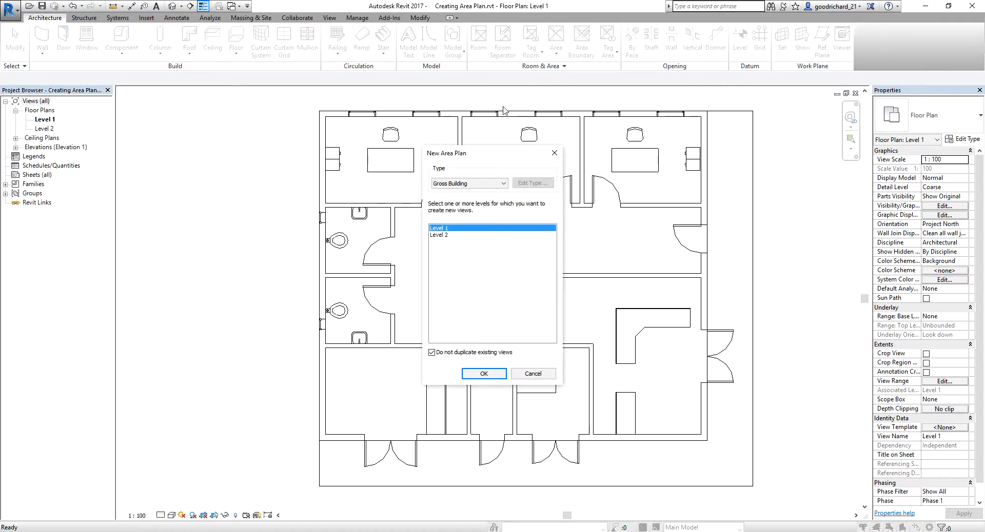
pyautogui.click(482, 185)
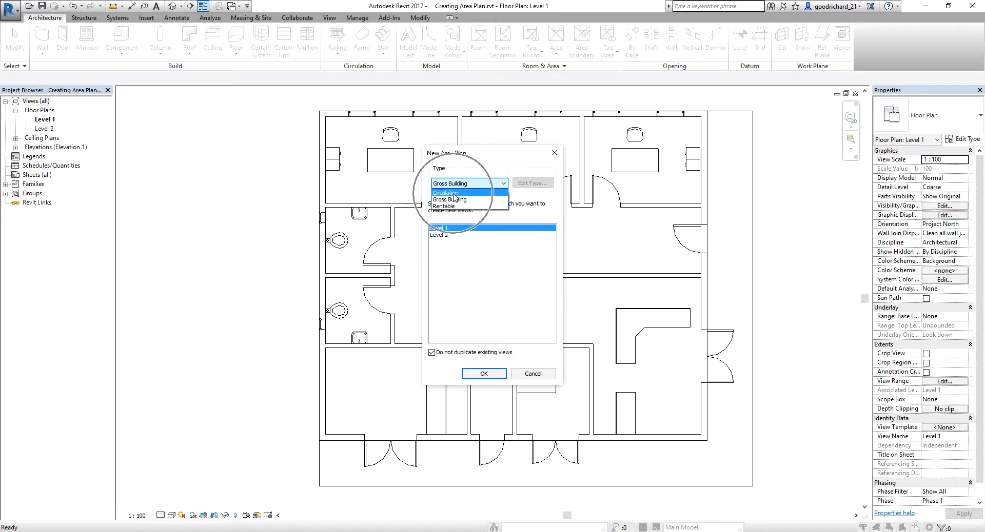
pyautogui.click(454, 194)
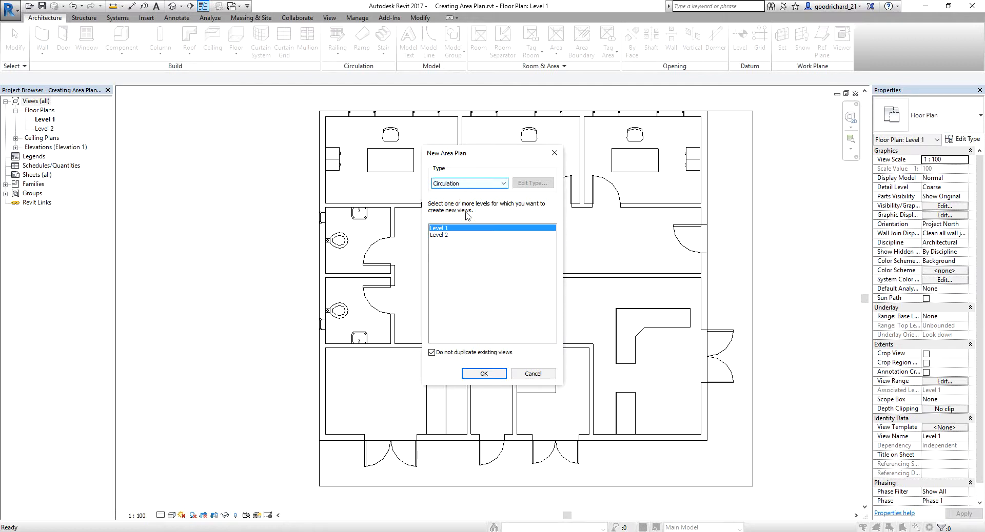
# - Create the area plan for Level 1, with area boundary lines generated automatically from all external walls
pyautogui.click(447, 228)
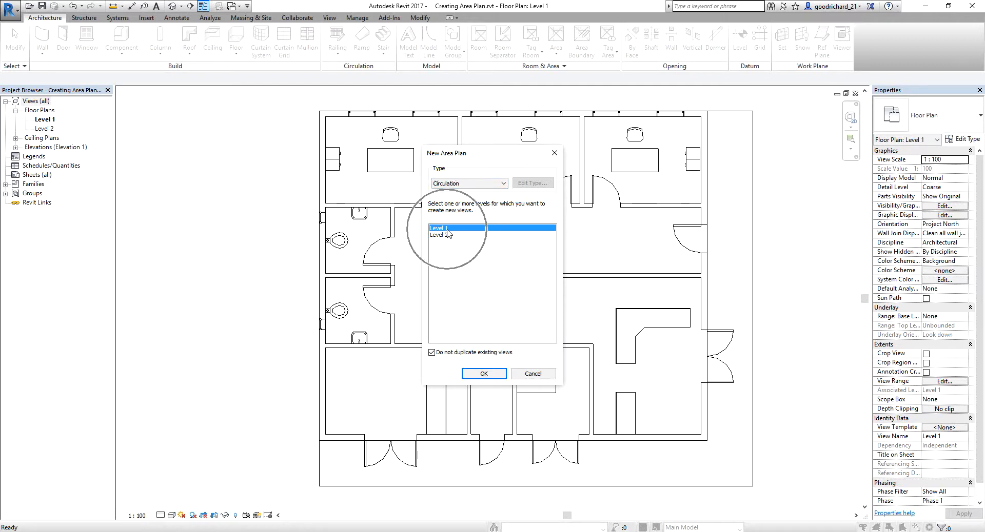
pyautogui.press('ctrl')
pyautogui.press('ctrl')
pyautogui.press('ctrl')
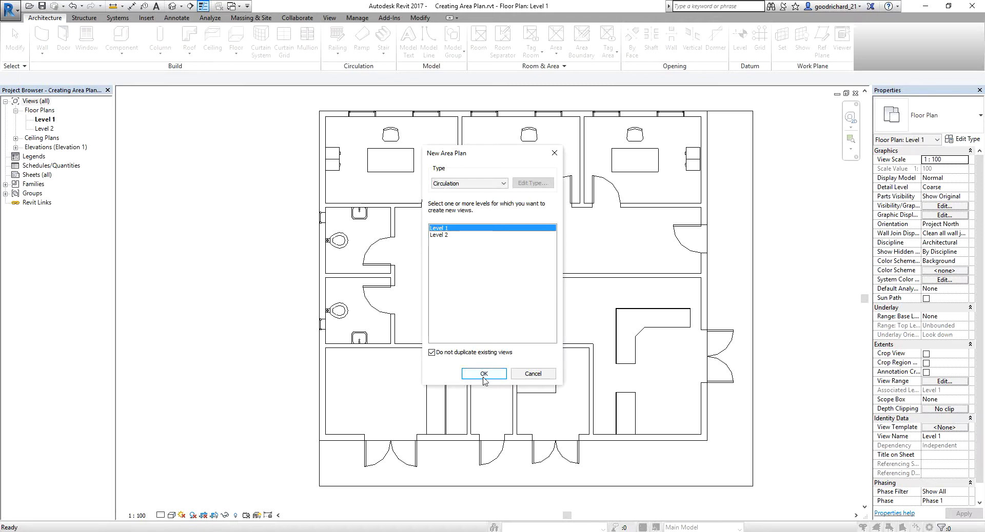
pyautogui.press('ctrl')
pyautogui.press('ctrl')
pyautogui.click(484, 374)
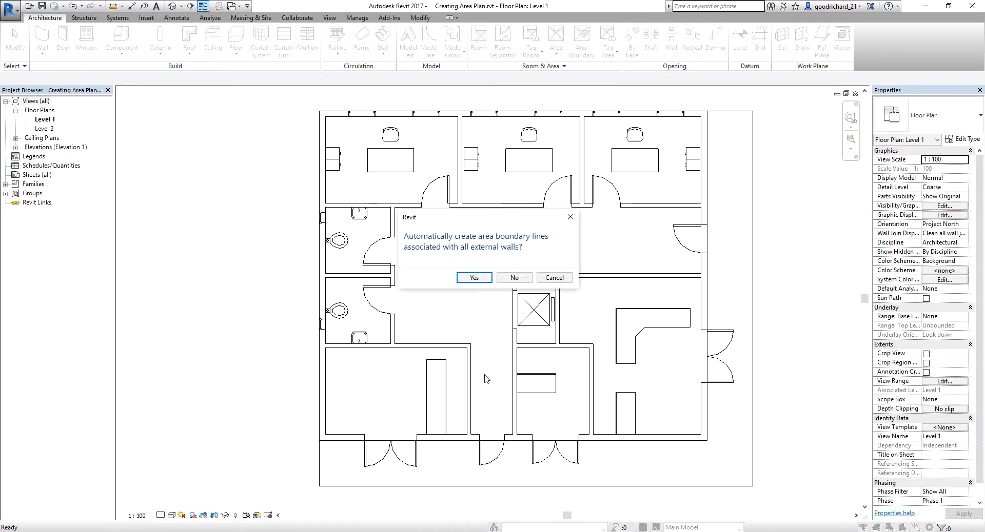
pyautogui.click(470, 282)
pyautogui.click(475, 279)
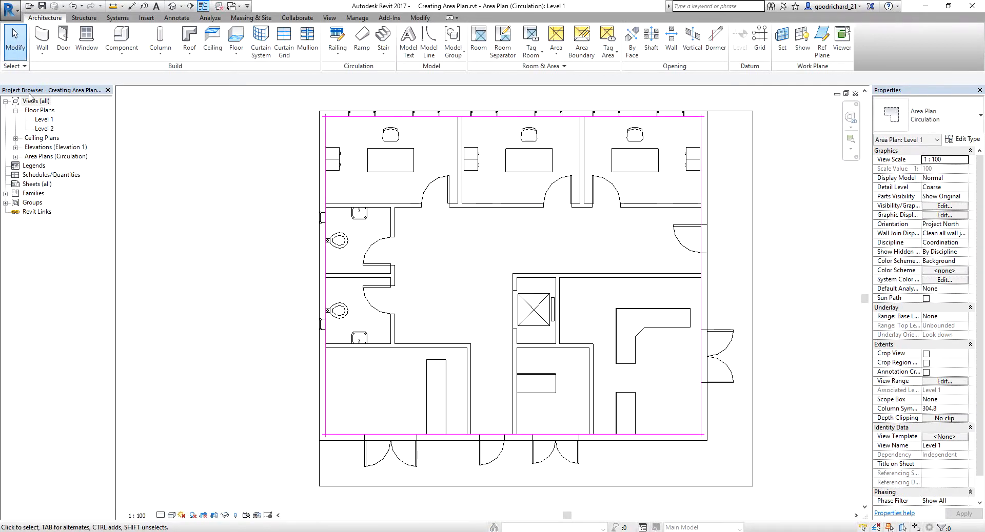
# - Expand the Area Plans (Circulation) group among the project views and check its Level 1 view
pyautogui.press('ctrl')
pyautogui.press('ctrl')
pyautogui.press('ctrl')
pyautogui.click(37, 157)
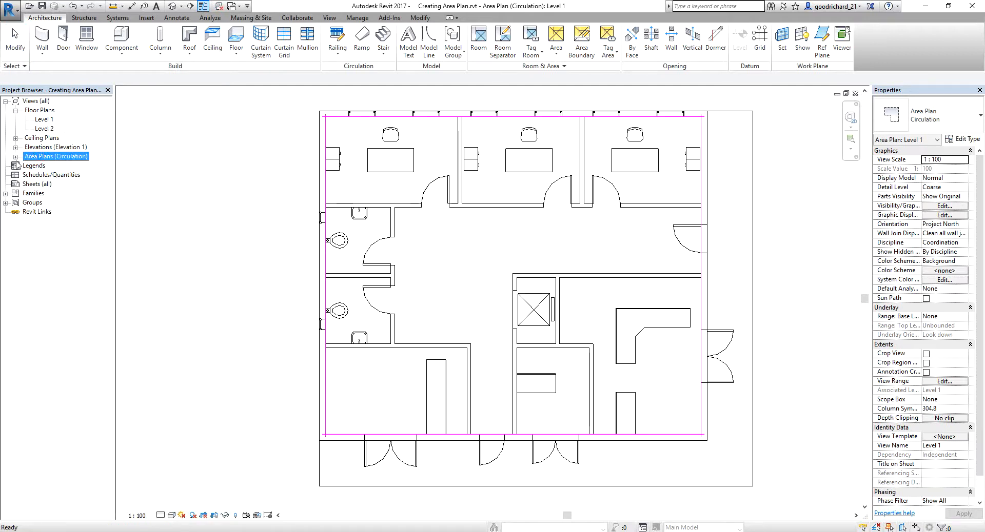
pyautogui.click(16, 157)
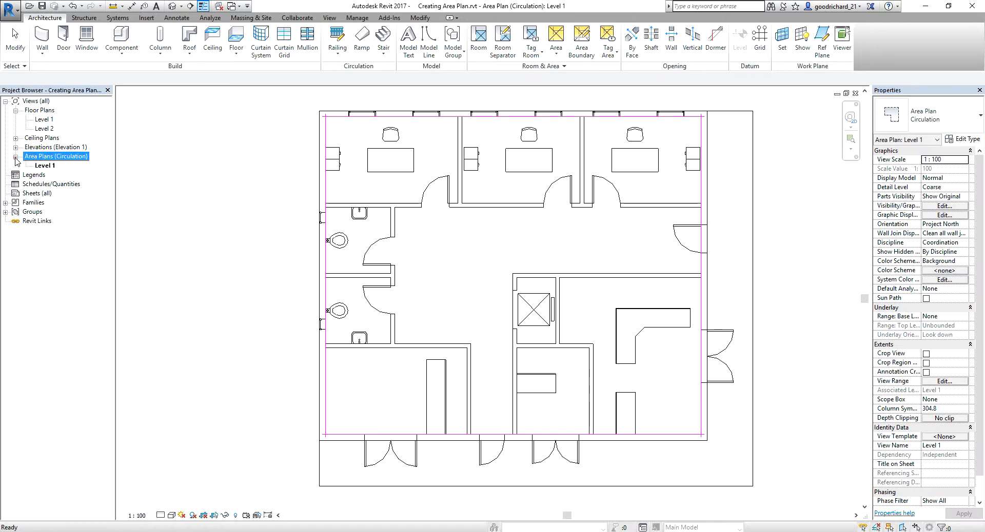
pyautogui.click(48, 169)
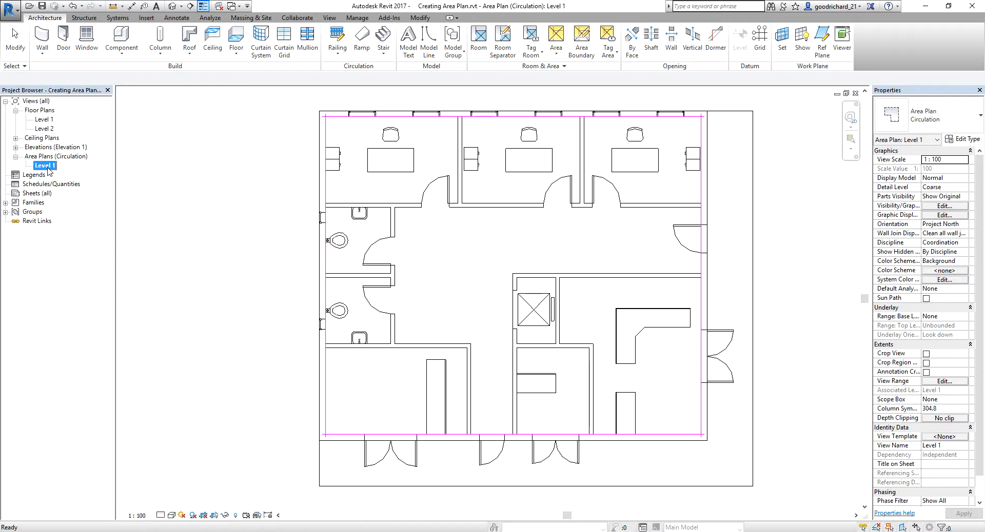
pyautogui.rightClick(54, 166)
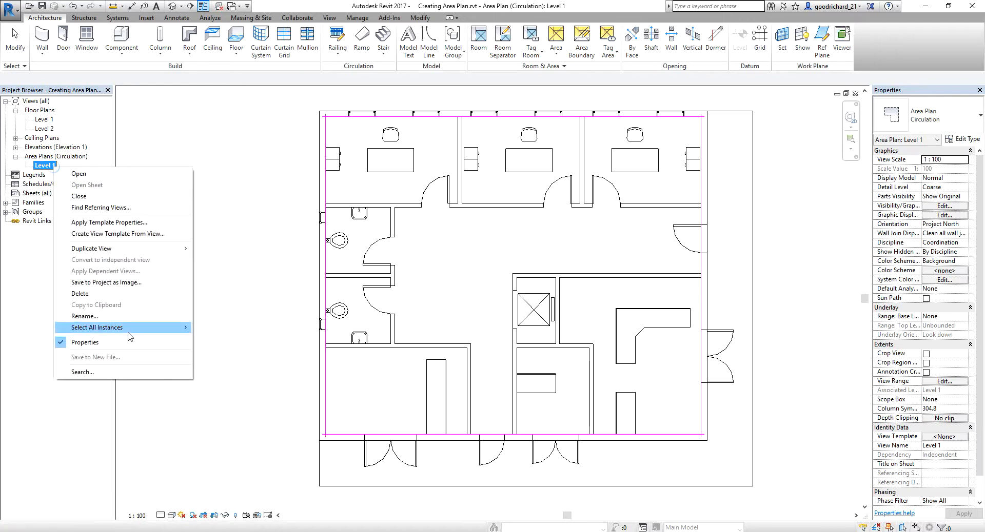
pyautogui.click(228, 203)
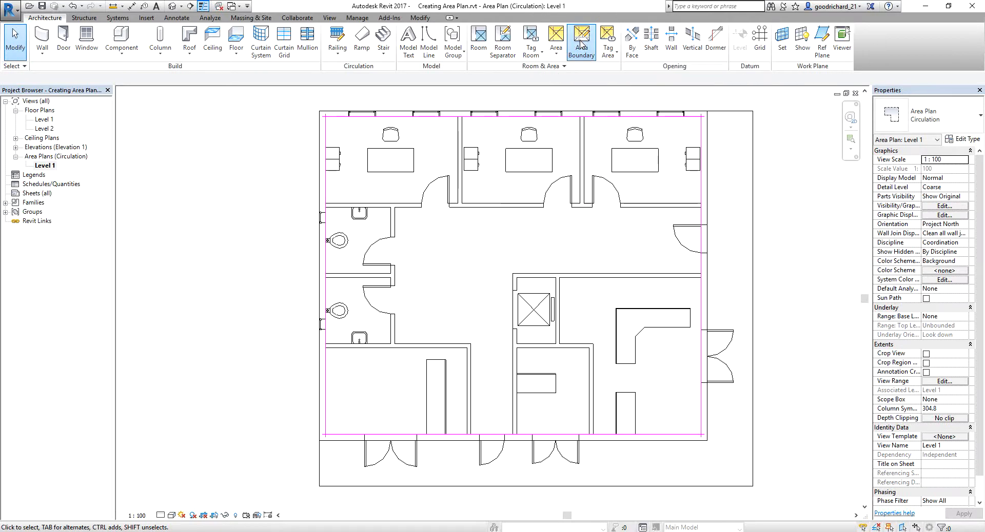
# - Place area boundaries with Pick Lines along the corridor wall of the three offices and the door-side wall of the two toilets
pyautogui.click(581, 44)
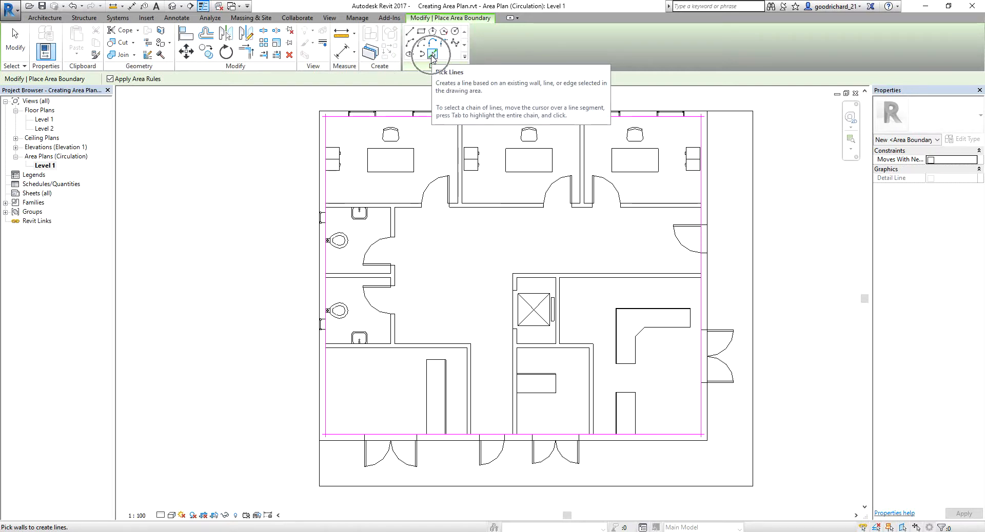
pyautogui.click(479, 206)
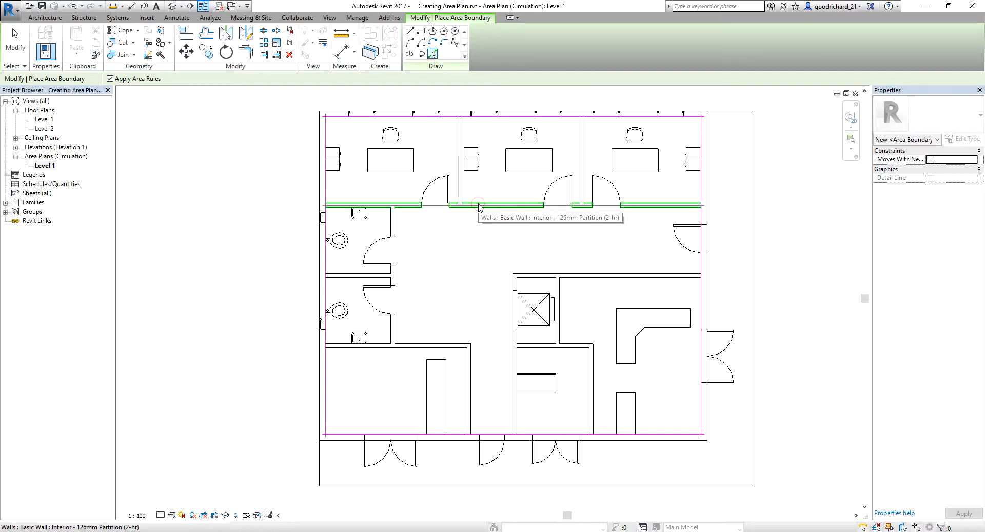
pyautogui.scroll(2, 405, 251)
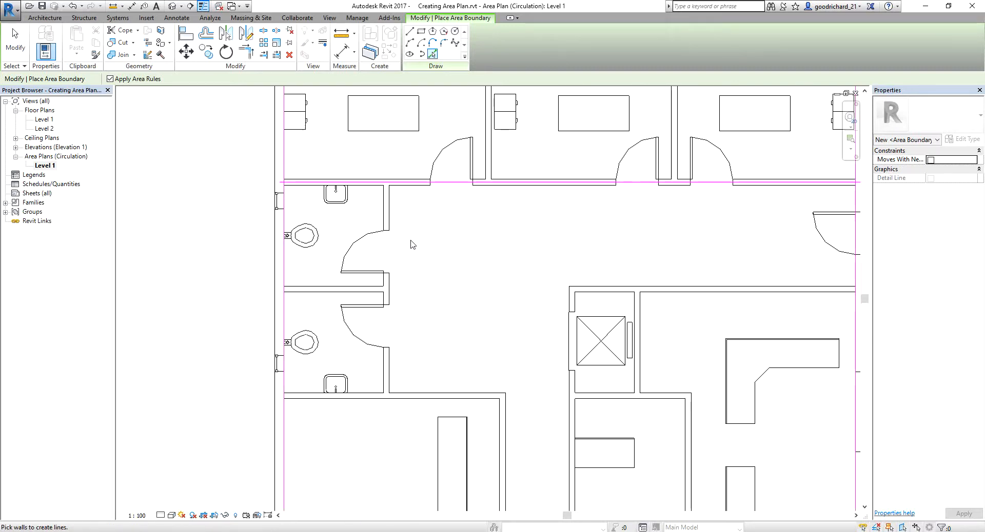
pyautogui.click(388, 226)
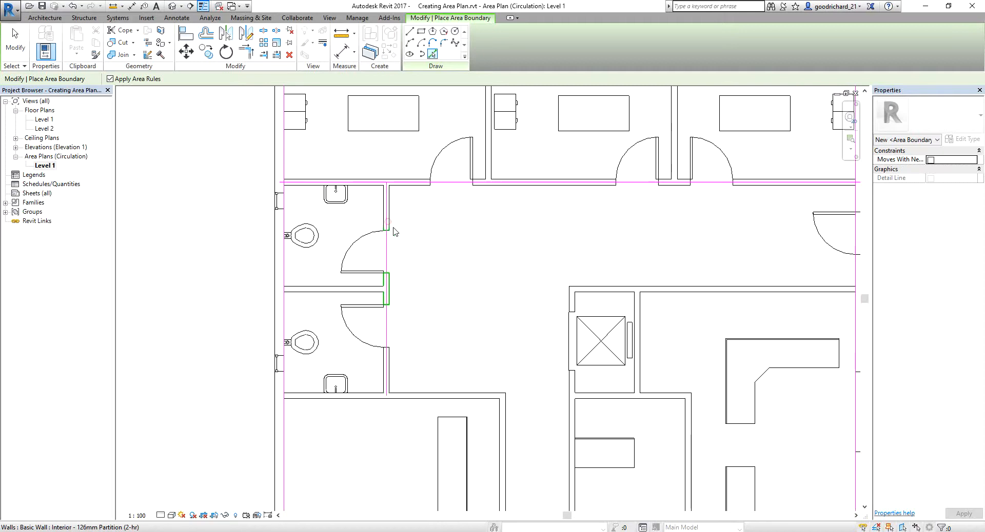
# - Add area boundaries along the wall below the toilets and the corridor-side wall of the large room beneath them
pyautogui.scroll(-2, 392, 221)
pyautogui.moveTo(543, 223); pyautogui.dragTo(518, 279, button='middle')
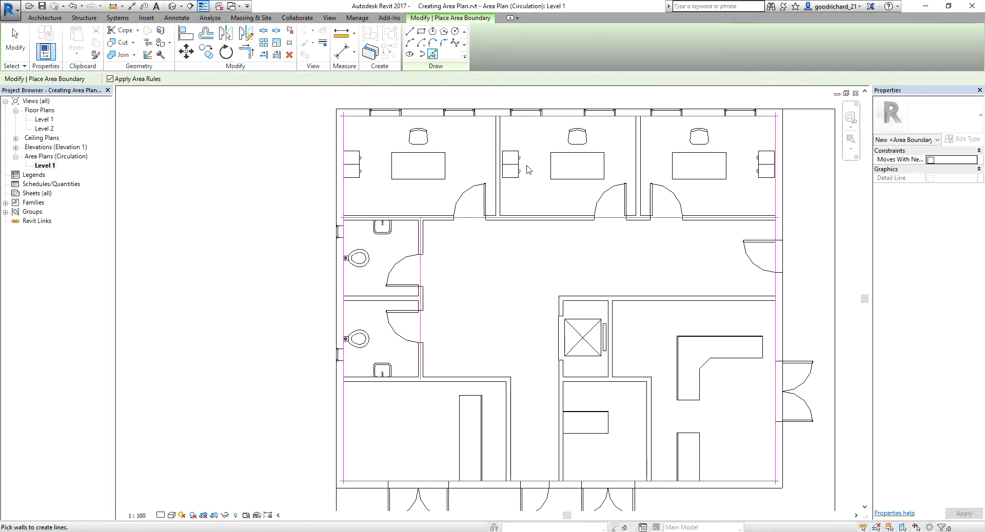
pyautogui.moveTo(494, 322); pyautogui.dragTo(513, 212, button='middle')
pyautogui.scroll(2, 458, 286)
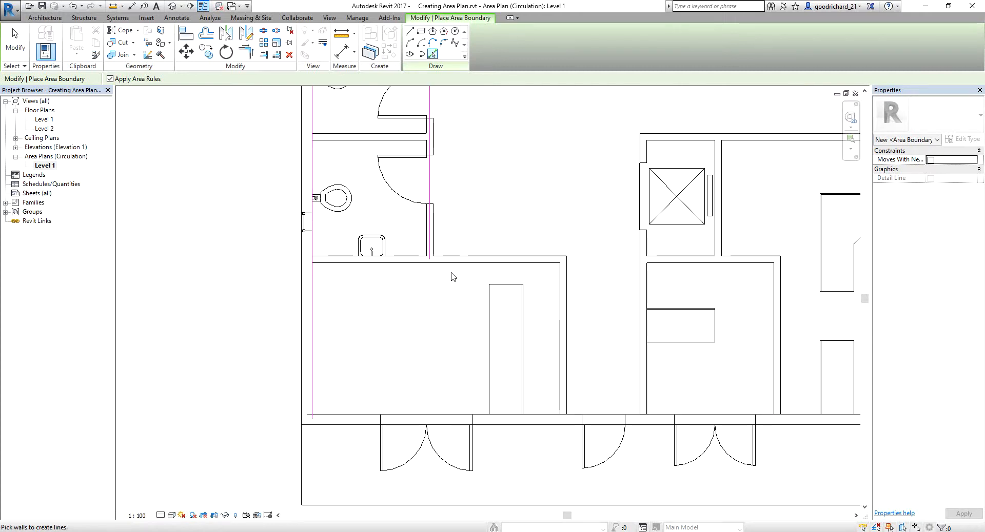
pyautogui.click(454, 268)
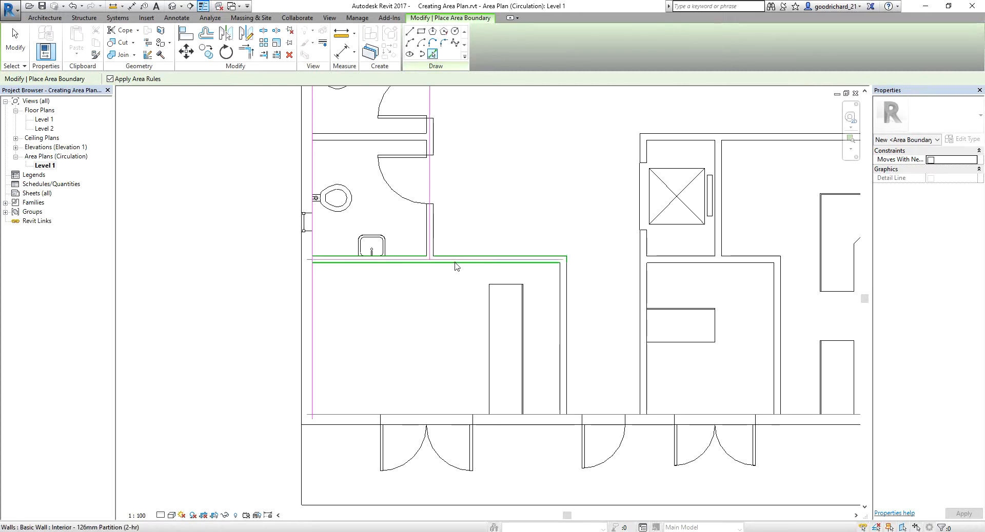
pyautogui.click(564, 331)
pyautogui.moveTo(565, 331); pyautogui.dragTo(510, 306, button='middle')
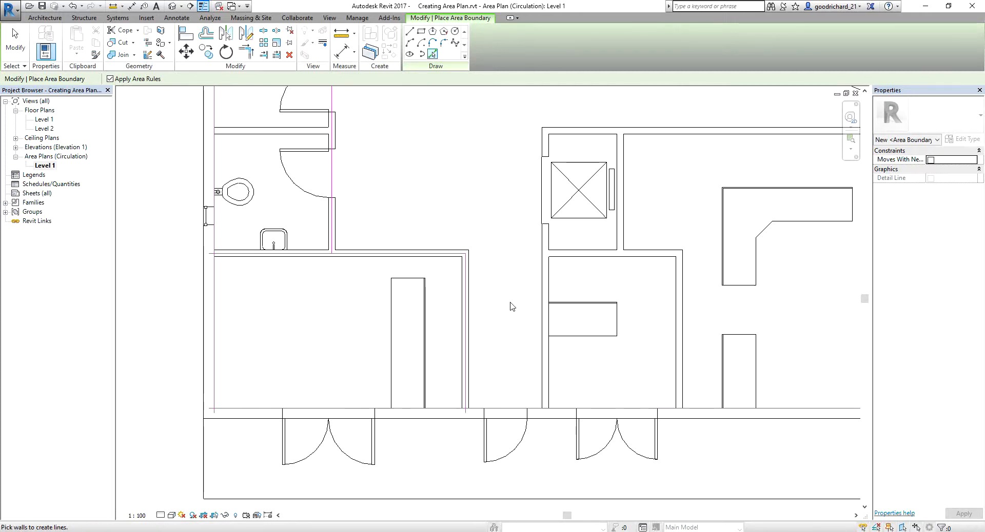
# - Add area boundaries along the corridor-side wall of the small room below the elevator and along the elevator shaft's walls
pyautogui.click(544, 291)
pyautogui.scroll(-2, 544, 292)
pyautogui.moveTo(591, 321); pyautogui.dragTo(583, 323, button='middle')
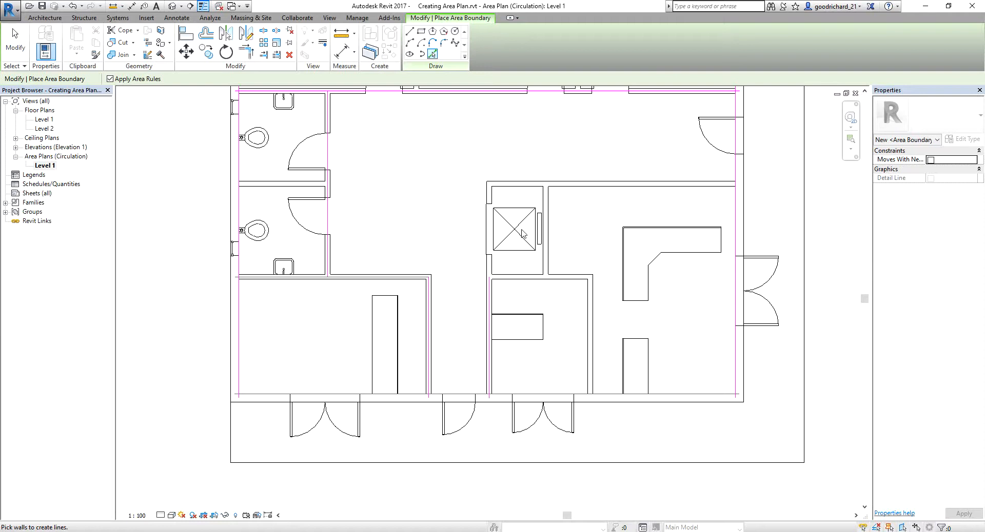
pyautogui.click(549, 225)
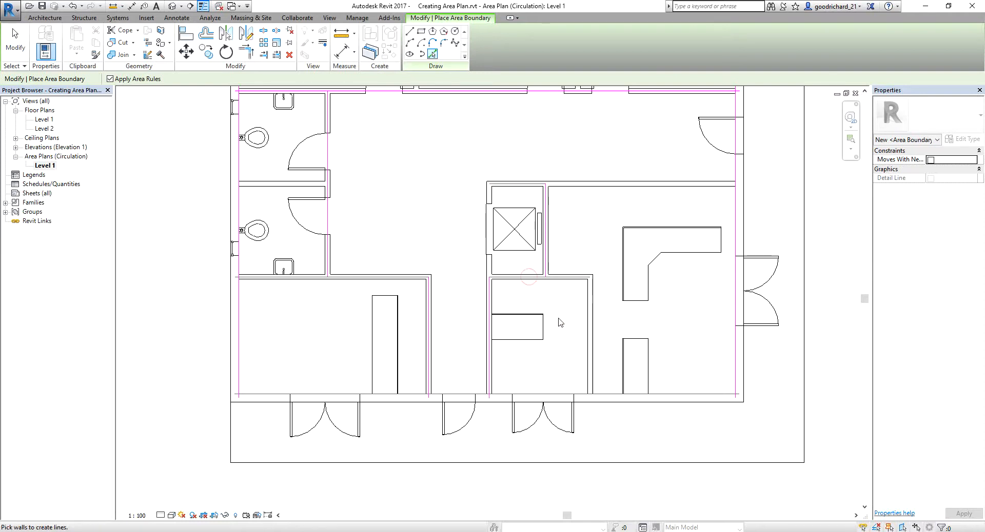
pyautogui.scroll(-1, 559, 320)
pyautogui.moveTo(567, 369); pyautogui.dragTo(589, 378, button='middle')
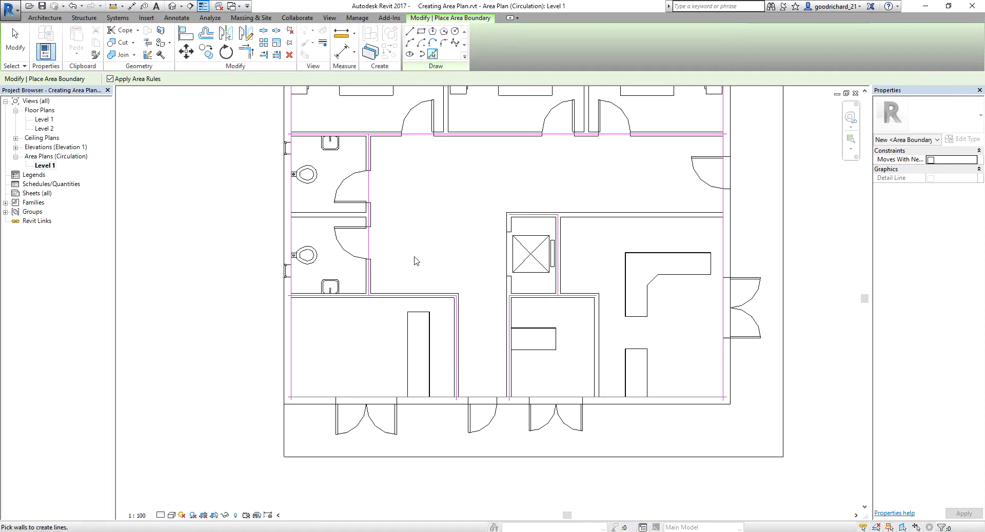
# - Add an area boundary along the wall between the elevator shaft and the reception room, and turn off Thin Lines
pyautogui.click(558, 256)
pyautogui.scroll(2, 557, 255)
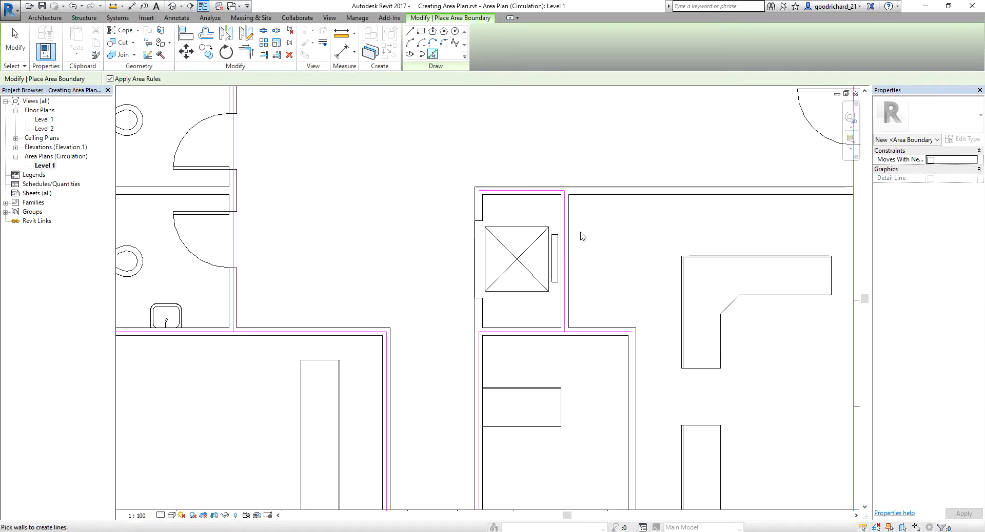
pyautogui.click(204, 8)
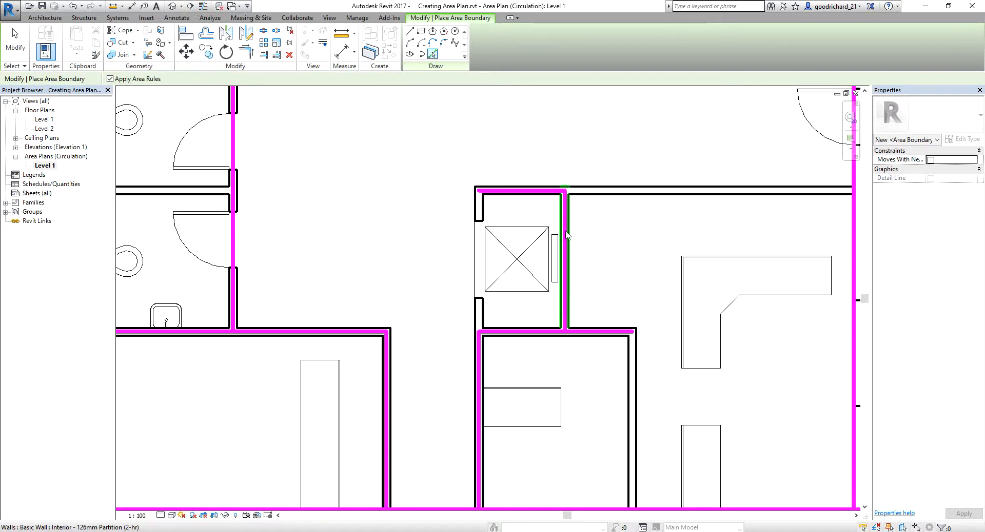
pyautogui.scroll(-3, 510, 344)
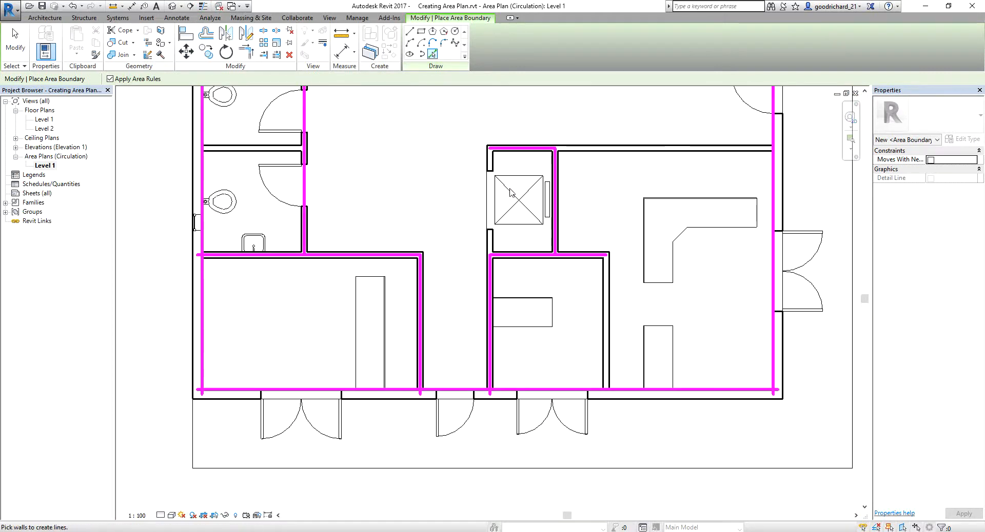
# - Close the boundary around the elevator shaft with Trim/Extend to Corner at its upper corridor-side corner and its lower reception-side corner
pyautogui.click(247, 53)
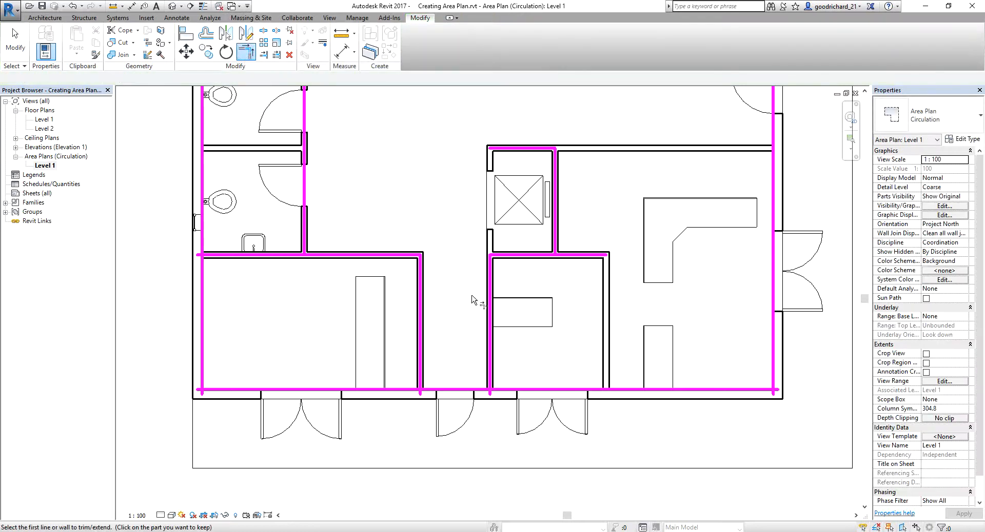
pyautogui.click(490, 285)
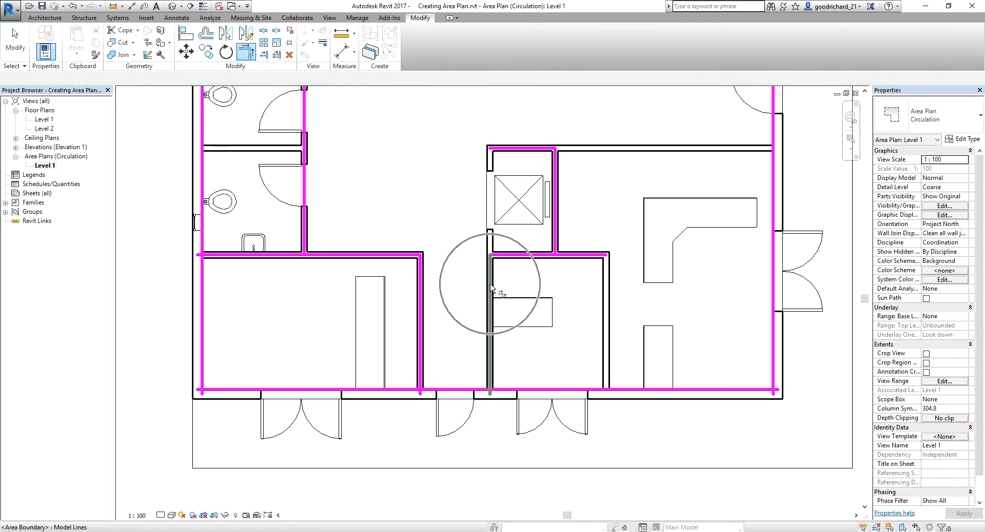
pyautogui.click(512, 150)
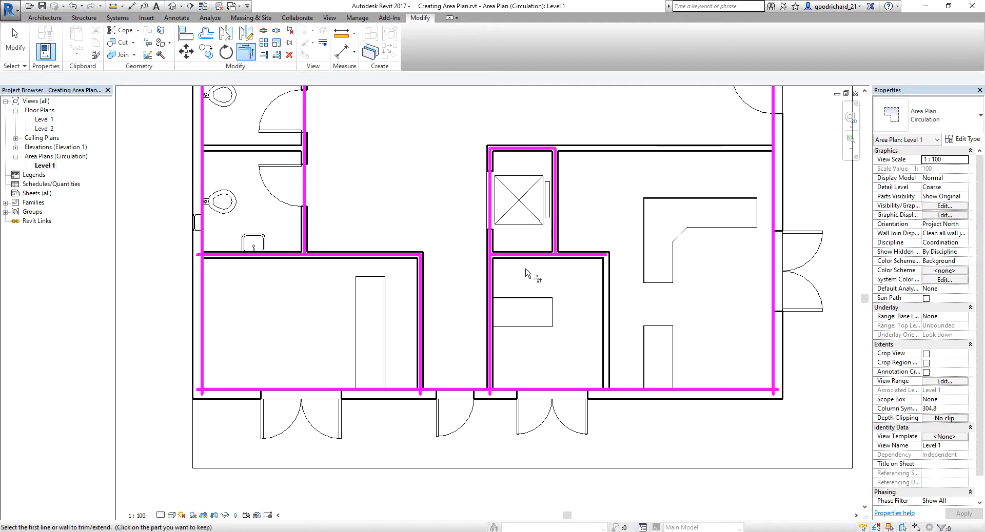
pyautogui.click(534, 254)
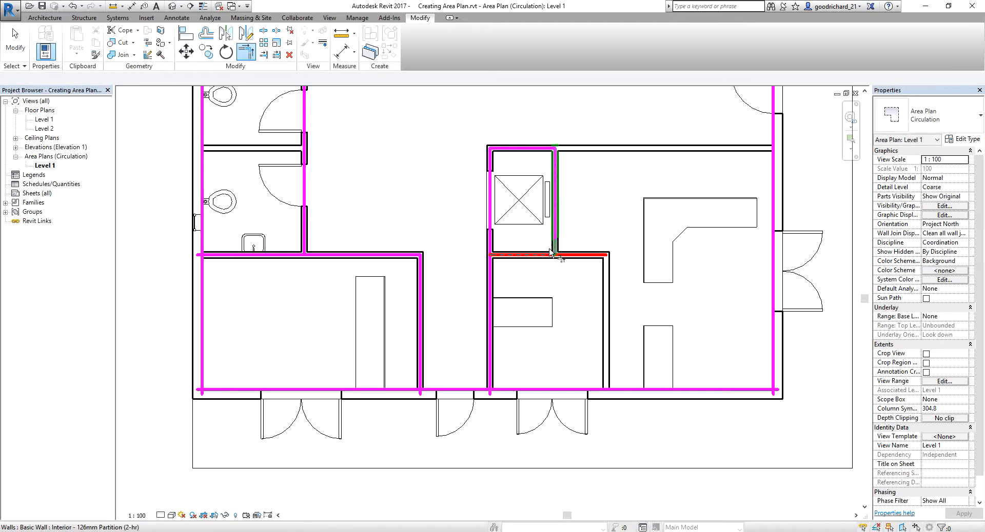
pyautogui.click(555, 241)
pyautogui.scroll(-3, 450, 186)
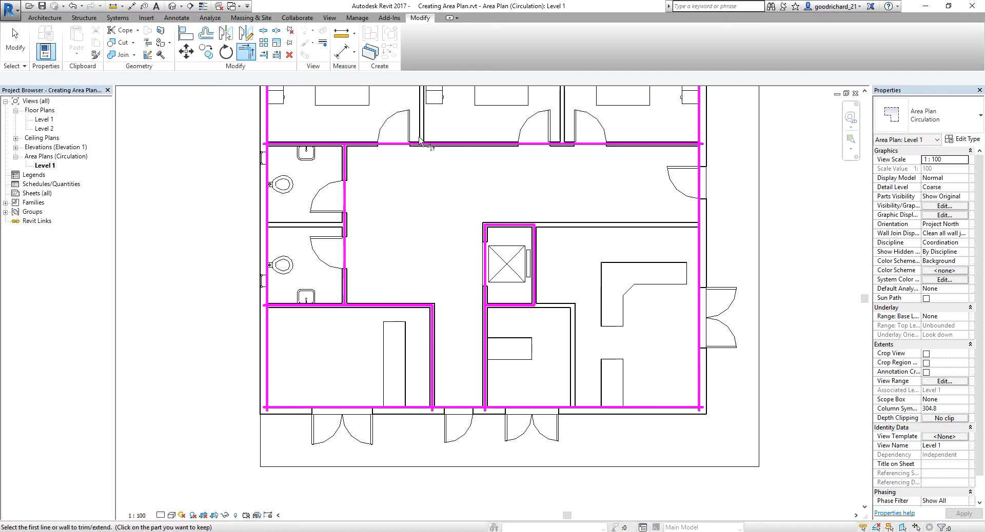
# - Stretch the area boundary above the elevator along the reception room's wall to meet the exterior wall boundary
pyautogui.click(16, 44)
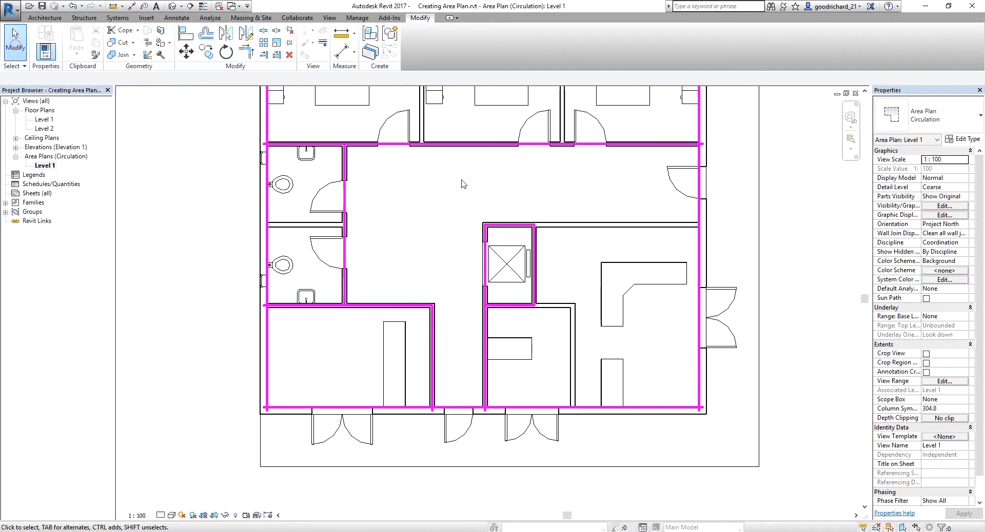
pyautogui.click(507, 228)
pyautogui.moveTo(534, 224); pyautogui.dragTo(697, 226)
pyautogui.click(759, 267)
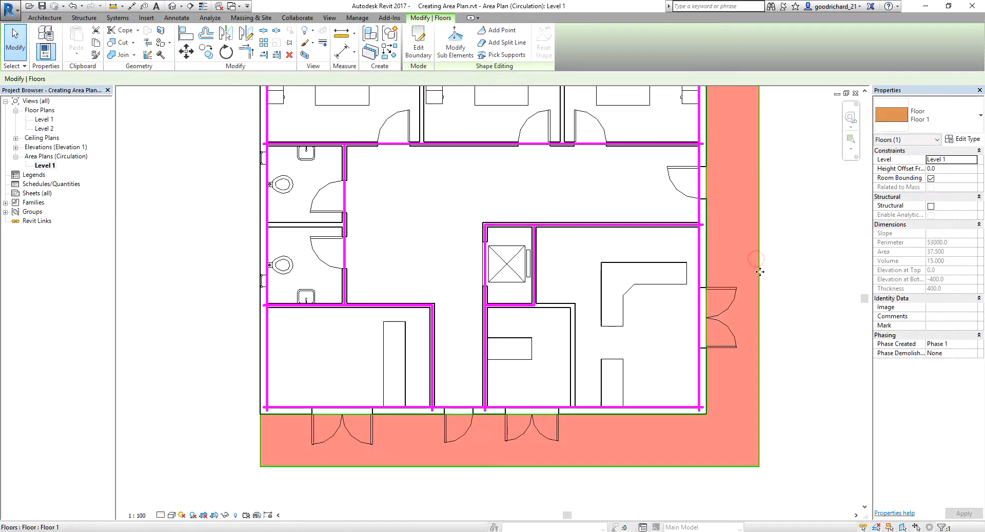
pyautogui.click(768, 223)
pyautogui.scroll(-1, 485, 261)
pyautogui.moveTo(486, 262); pyautogui.dragTo(453, 320, button='middle')
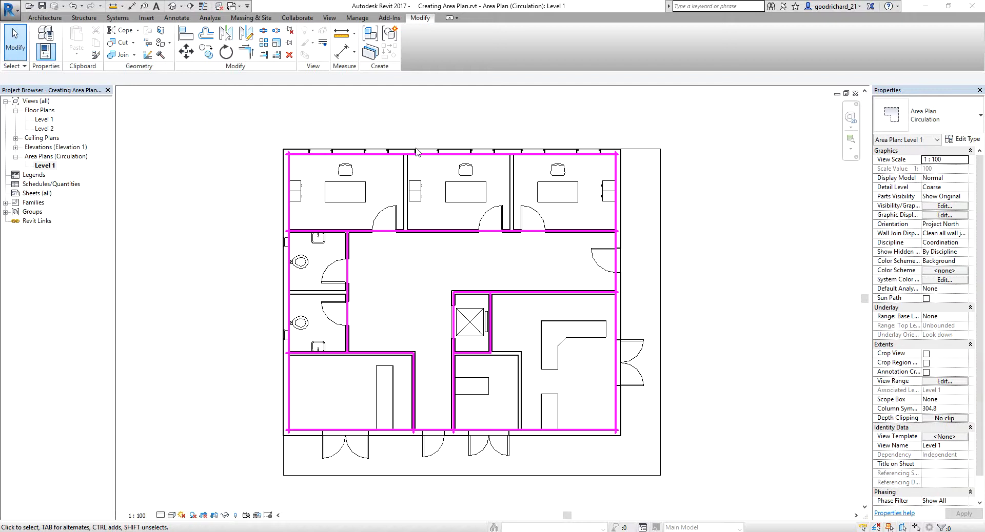
# - Draw an area boundary with the Line tool from the building's lower-left exterior corner down to the outer floor's corner
pyautogui.click(44, 17)
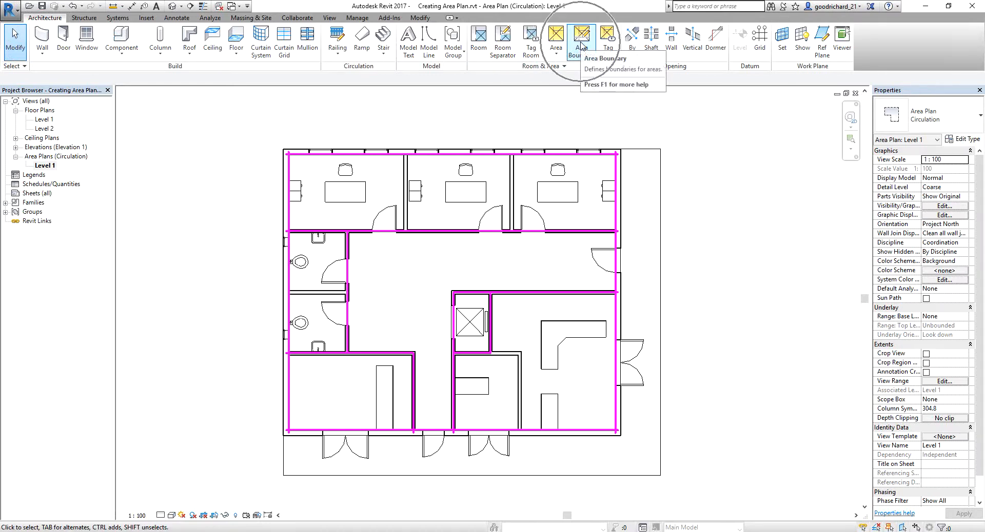
pyautogui.click(581, 45)
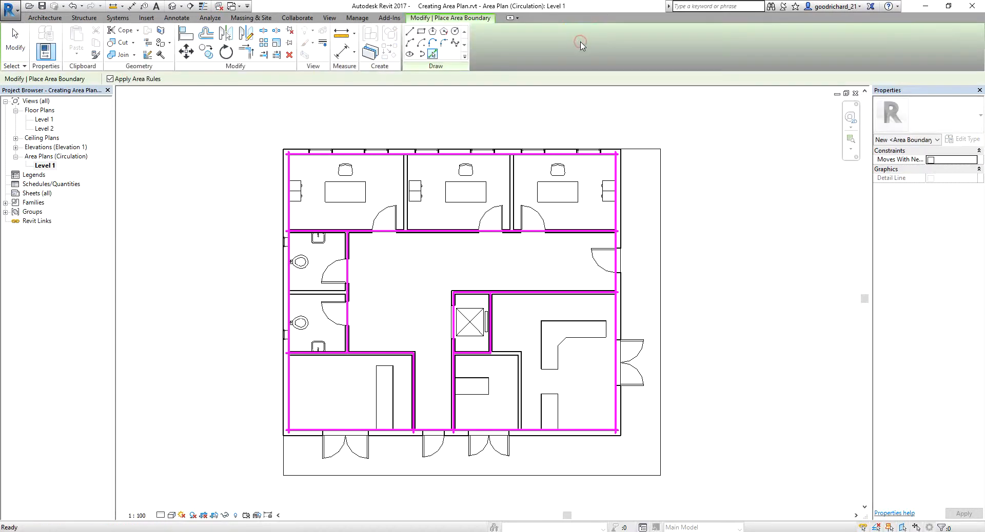
pyautogui.click(410, 33)
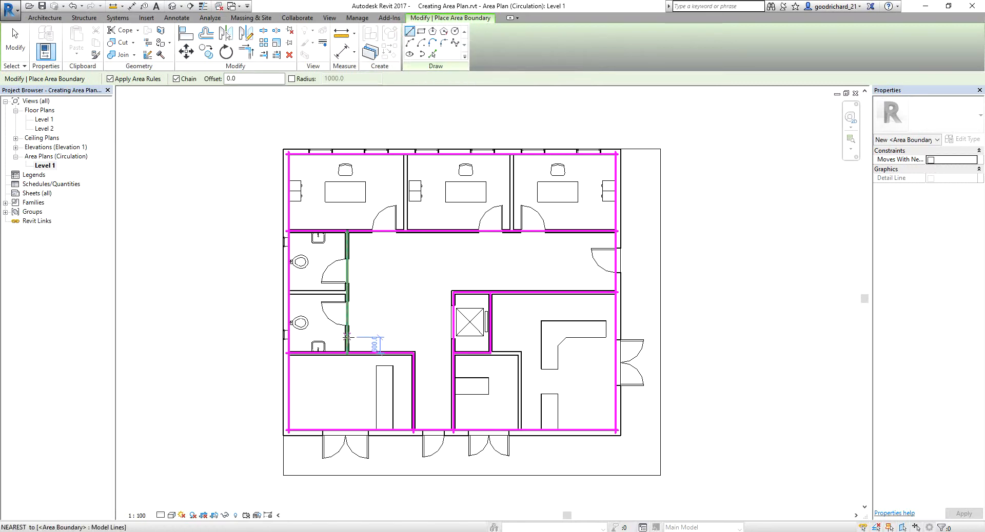
pyautogui.scroll(5, 347, 337)
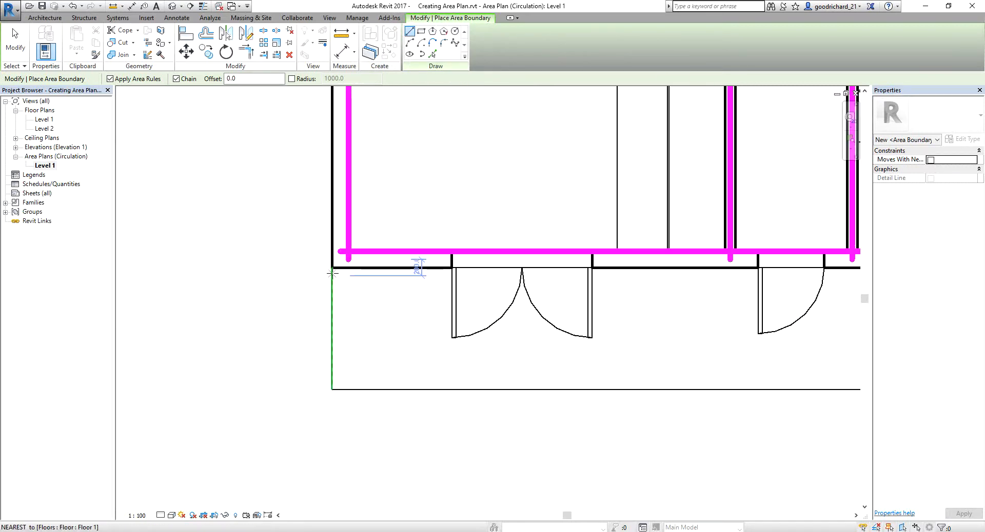
pyautogui.press('ctrl')
pyautogui.press('ctrl')
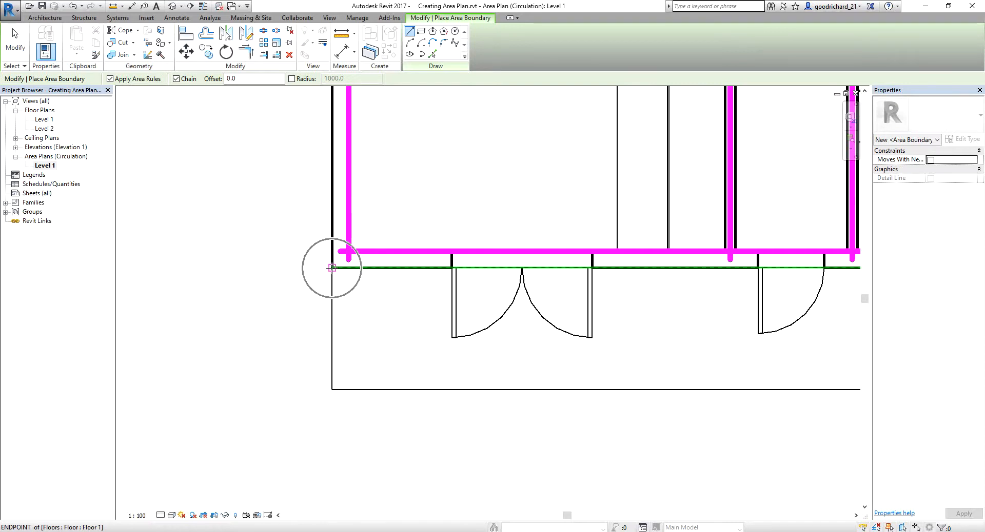
pyautogui.click(331, 267)
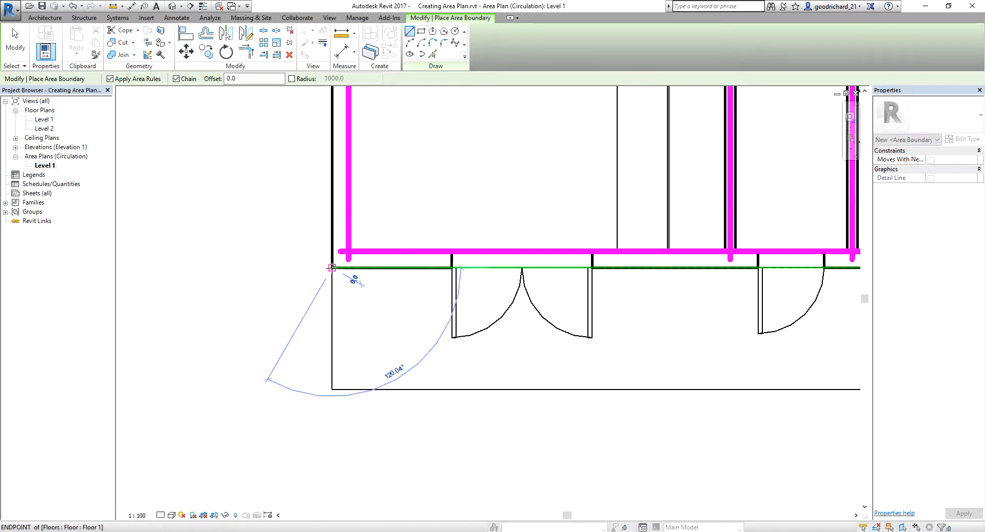
pyautogui.press('ctrl')
pyautogui.press('ctrl')
pyautogui.click(331, 391)
pyautogui.scroll(-3, 473, 402)
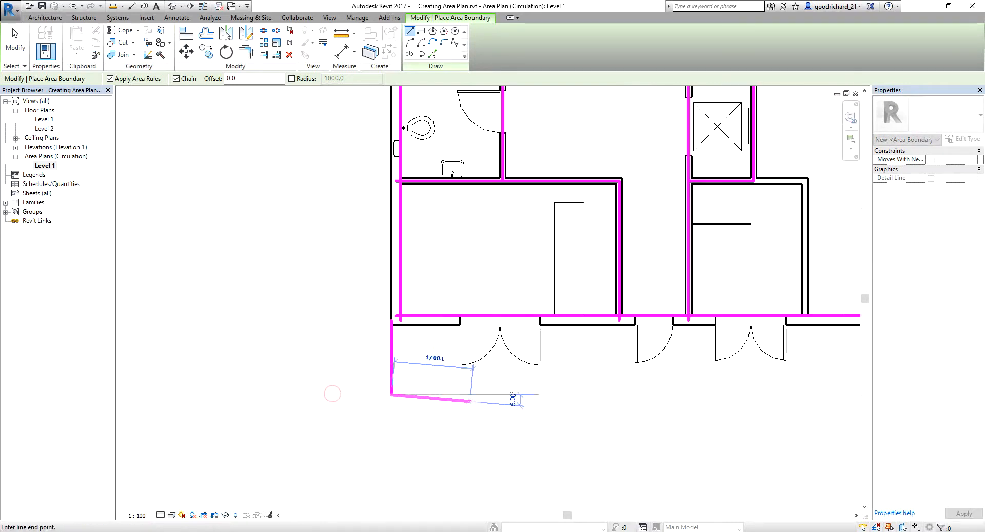
# - Continue the boundary 14200 mm along the outer floor's lower edge, up its right edge and back to the building's upper-right corner
pyautogui.scroll(-1, 570, 411)
pyautogui.moveTo(721, 424); pyautogui.dragTo(442, 418, button='middle')
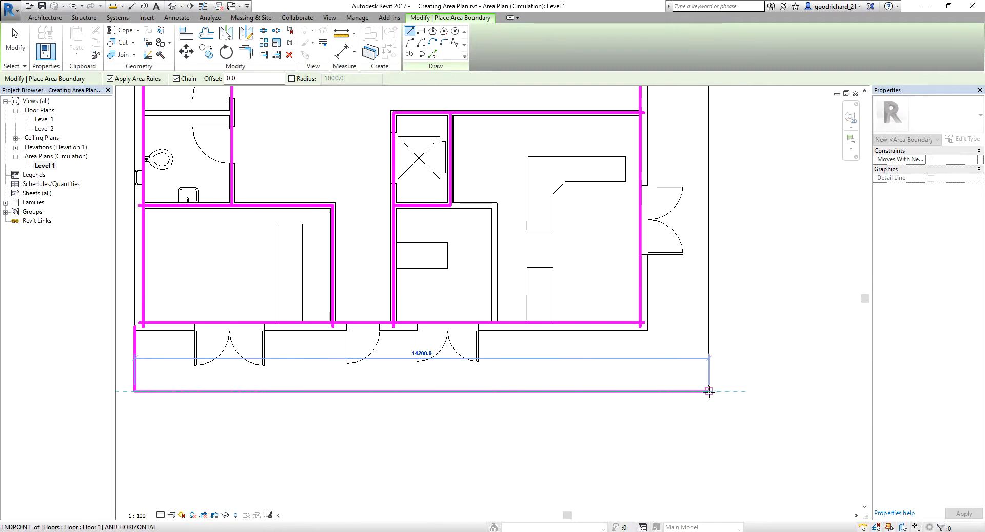
pyautogui.click(708, 391)
pyautogui.scroll(-2, 709, 411)
pyautogui.scroll(4, 666, 333)
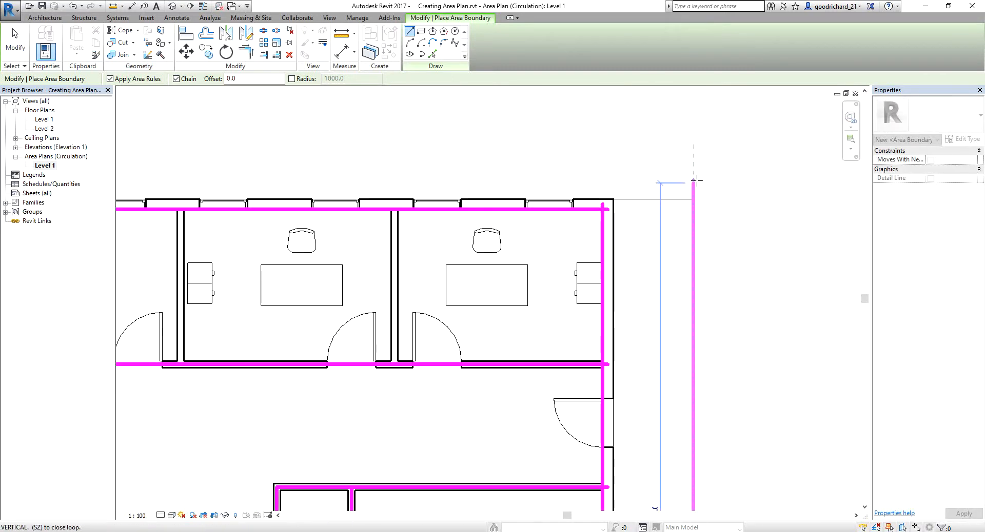
pyautogui.click(693, 199)
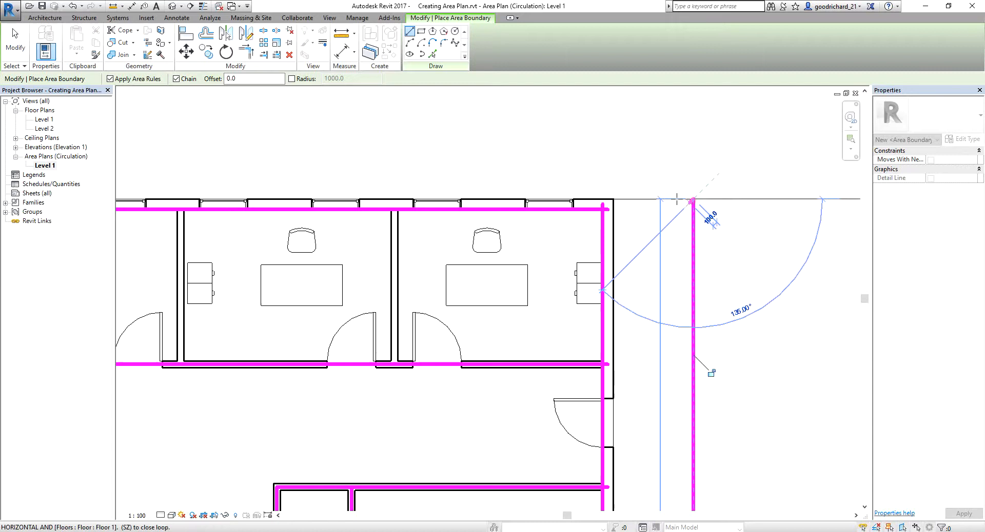
pyautogui.click(613, 199)
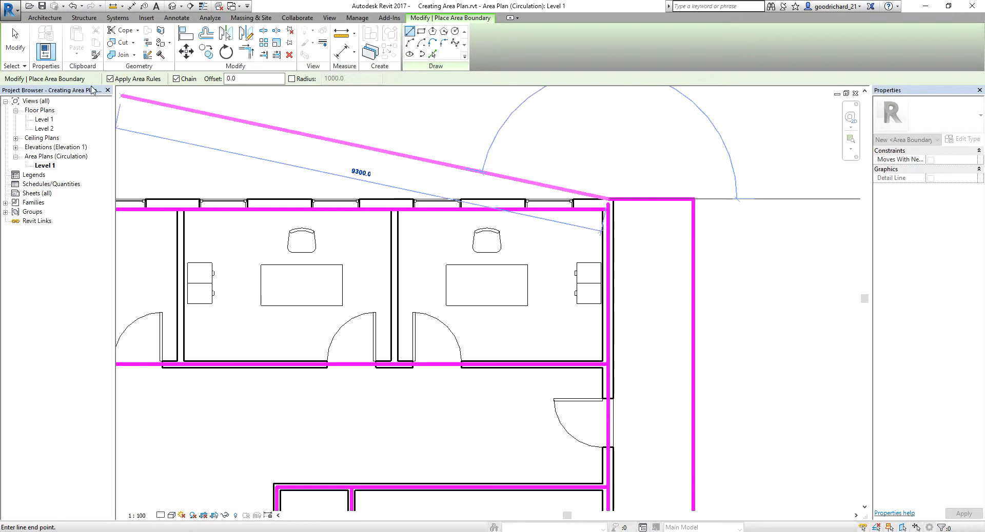
pyautogui.click(14, 37)
pyautogui.scroll(-5, 480, 266)
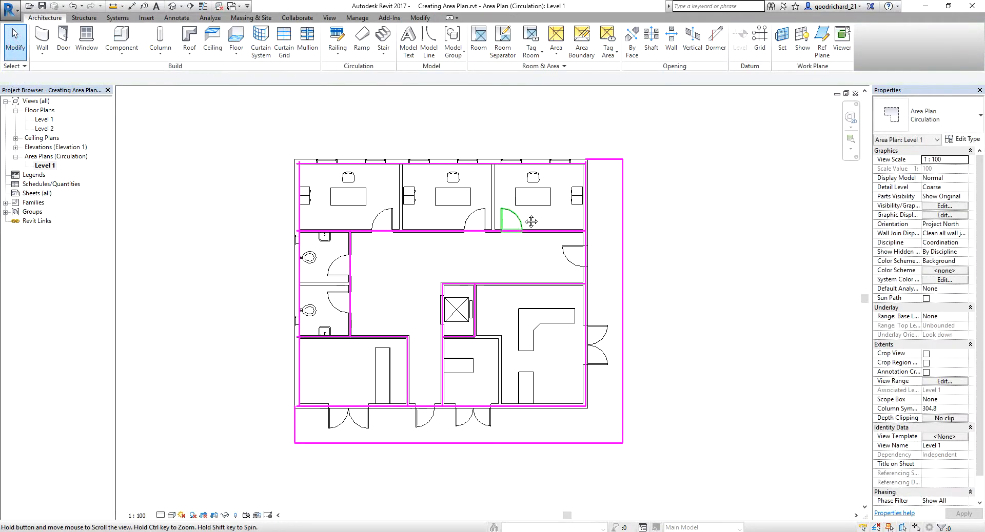
pyautogui.scroll(2, 480, 266)
pyautogui.moveTo(484, 260); pyautogui.dragTo(498, 251, button='middle')
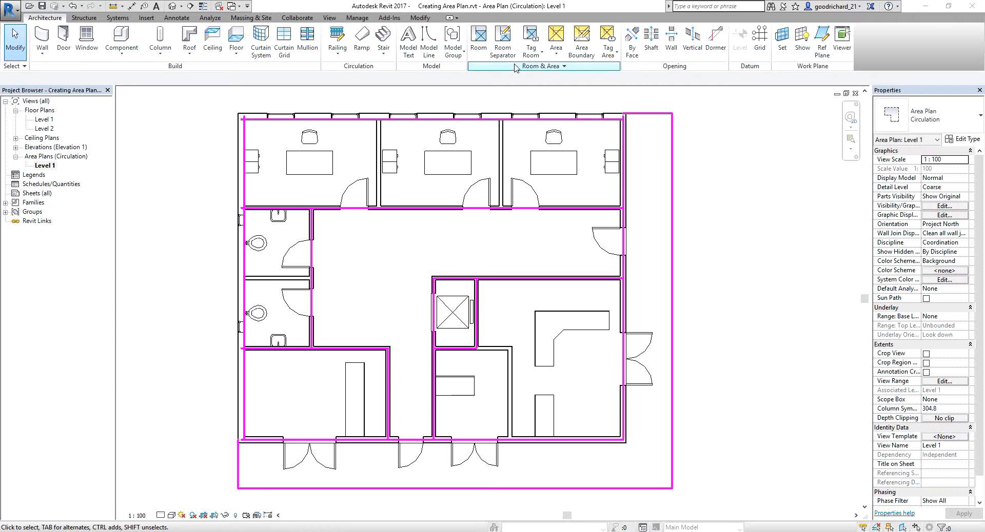
# - Place tagged areas in the three-office block, the corridor and the reception zone beside the elevator
pyautogui.click(606, 56)
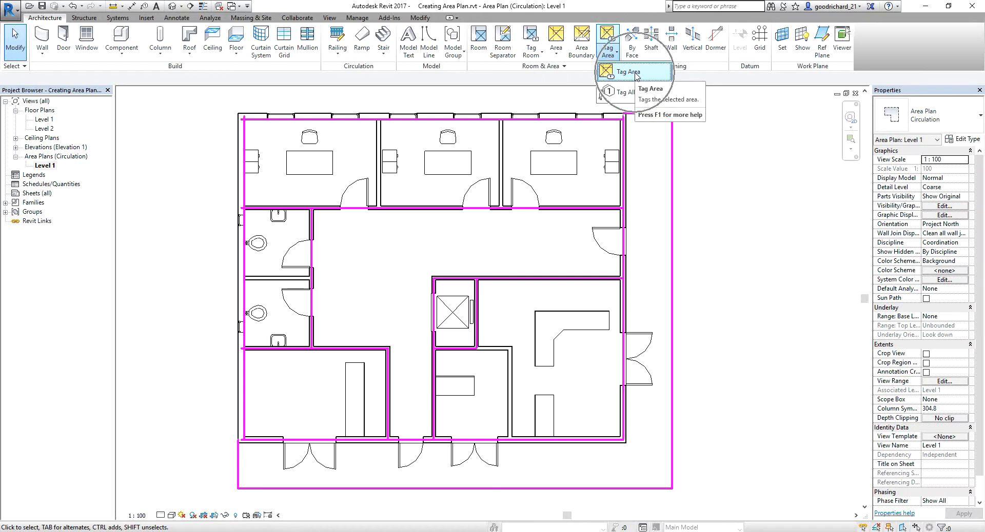
pyautogui.click(557, 56)
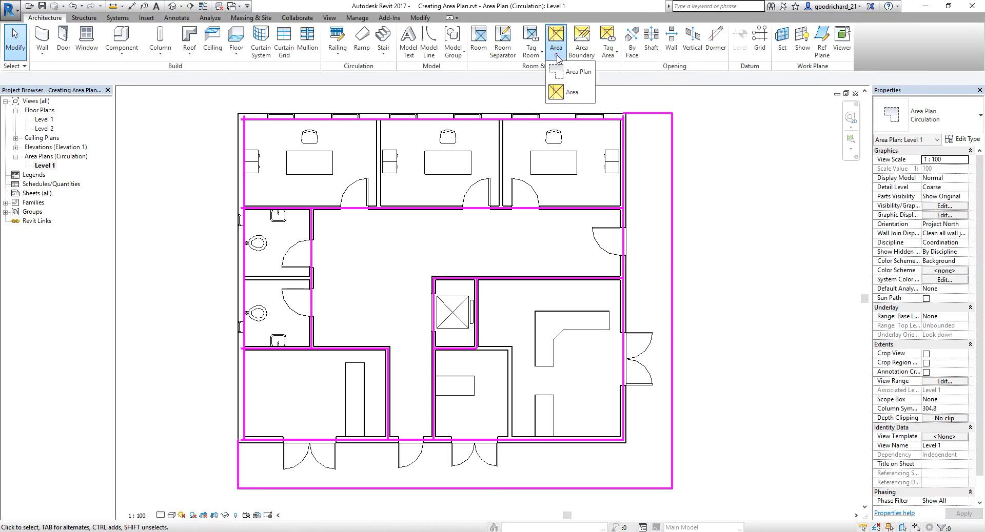
pyautogui.click(561, 94)
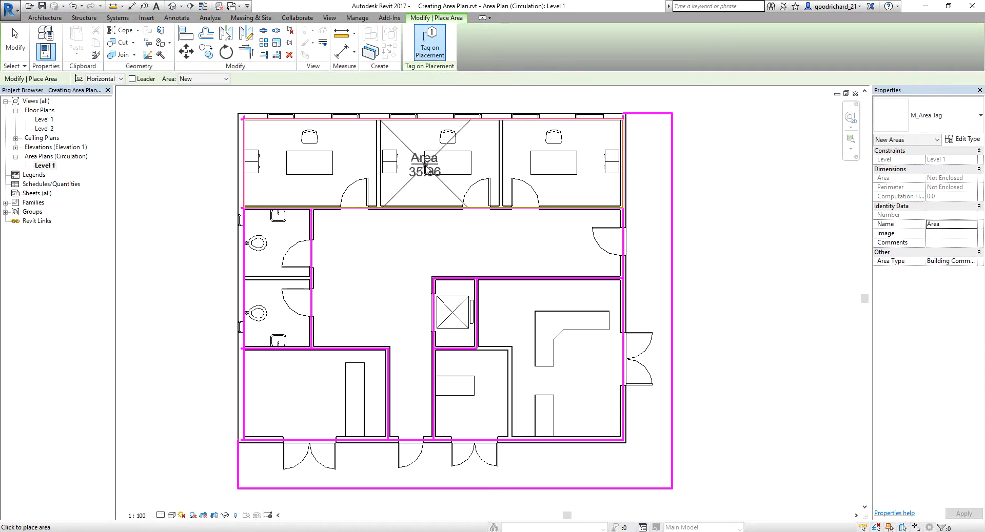
pyautogui.click(425, 167)
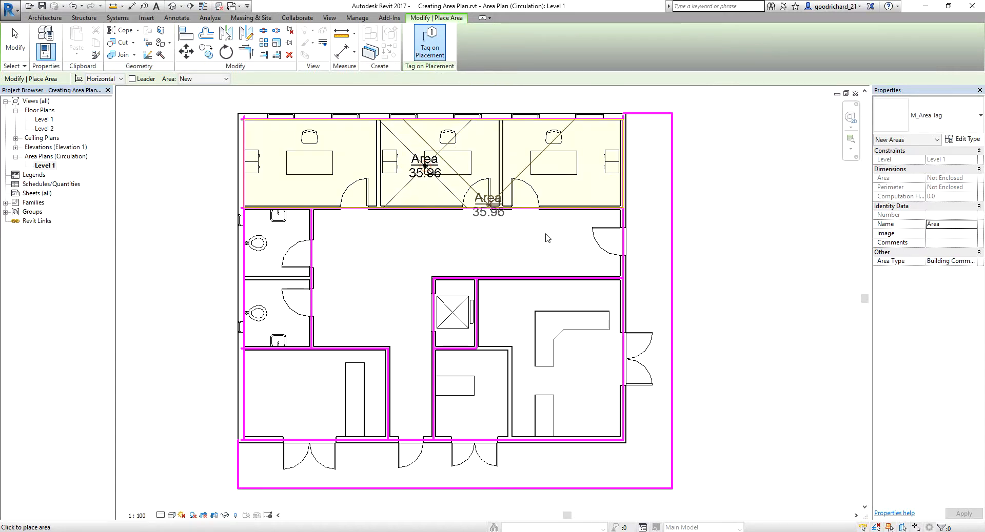
pyautogui.click(378, 284)
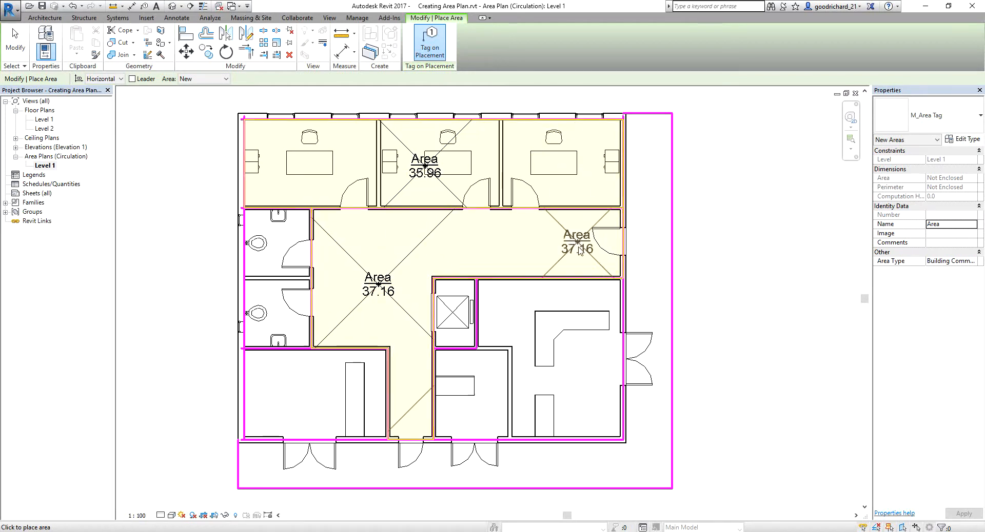
pyautogui.click(544, 366)
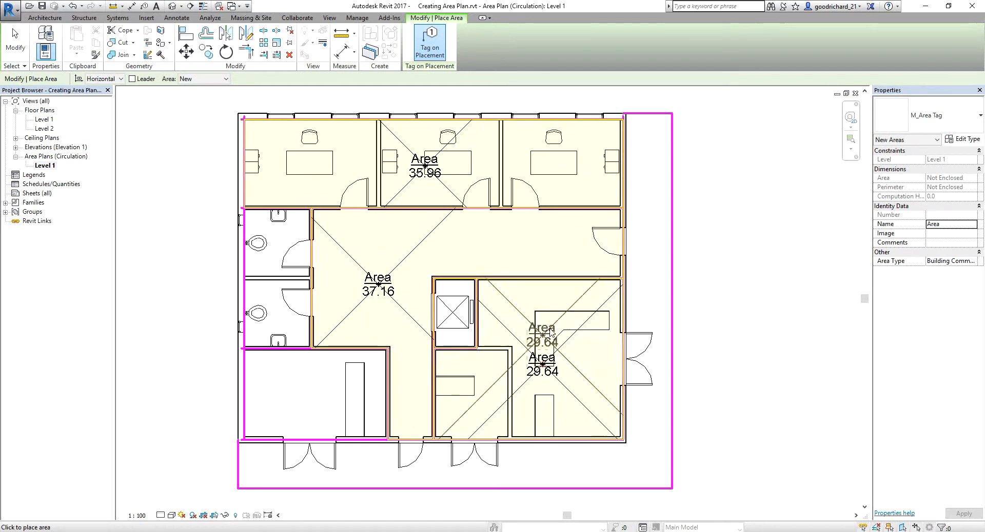
# - Place tagged areas in the elevator shaft, the toilets, the large room below them and the outer floor, and end area placement
pyautogui.click(454, 313)
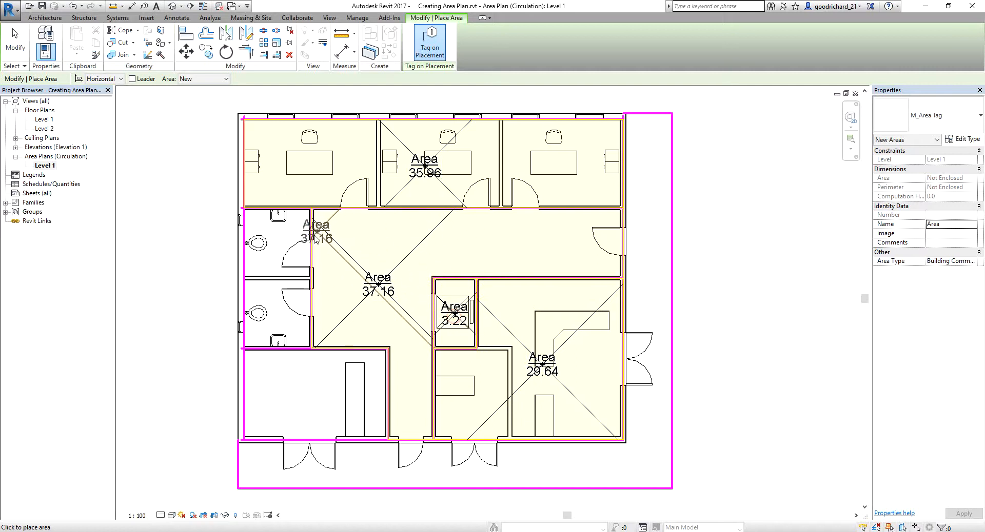
pyautogui.click(276, 291)
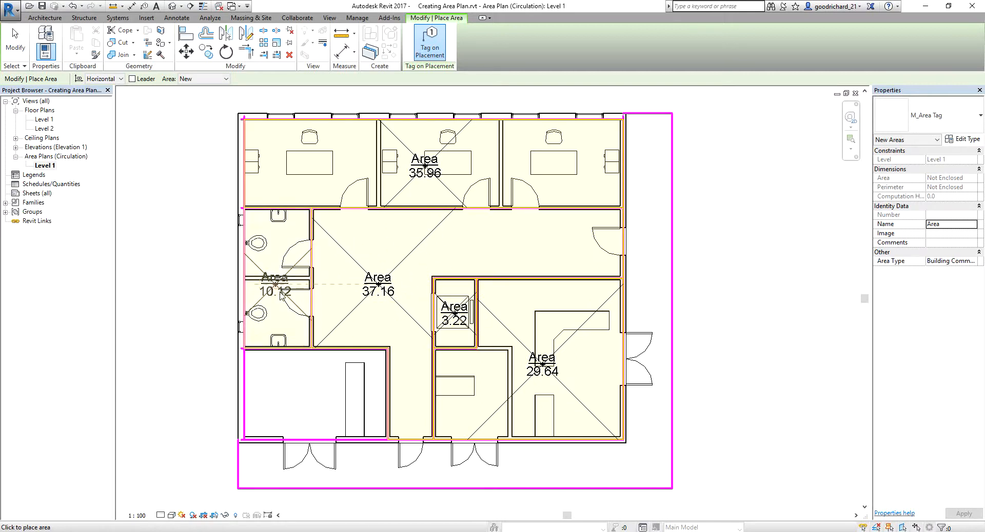
pyautogui.click(307, 394)
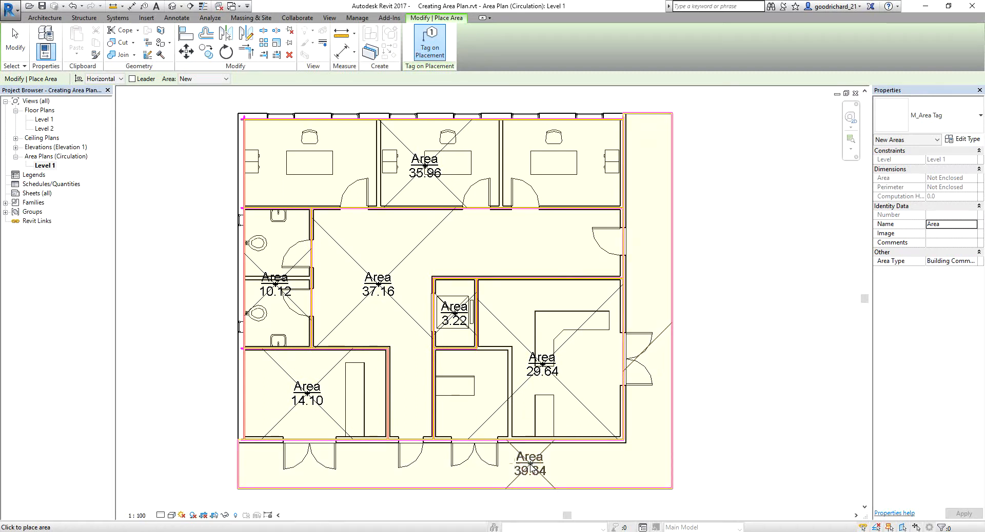
pyautogui.click(530, 465)
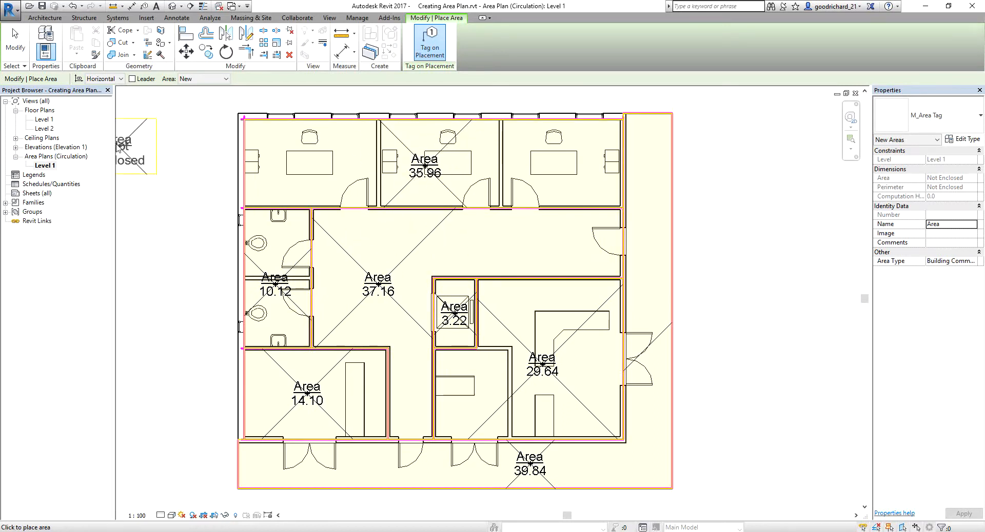
pyautogui.click(21, 51)
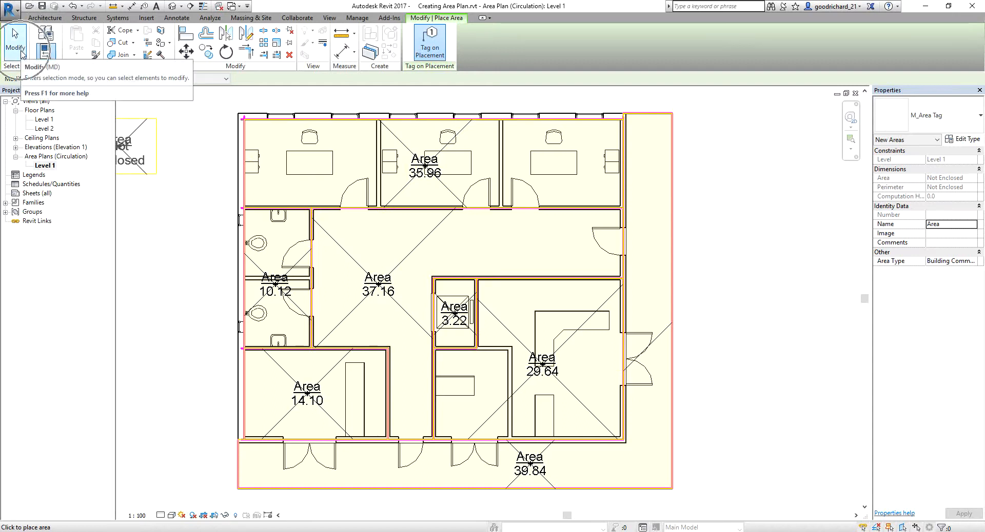
# - End area placement and rename the area in the large room below the toilets as Retail
pyautogui.click(21, 52)
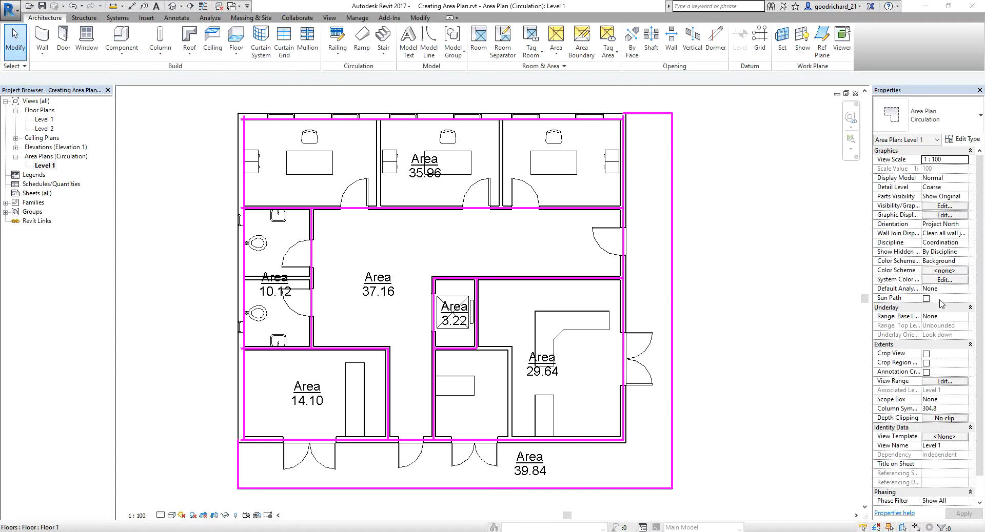
pyautogui.scroll(4, 313, 406)
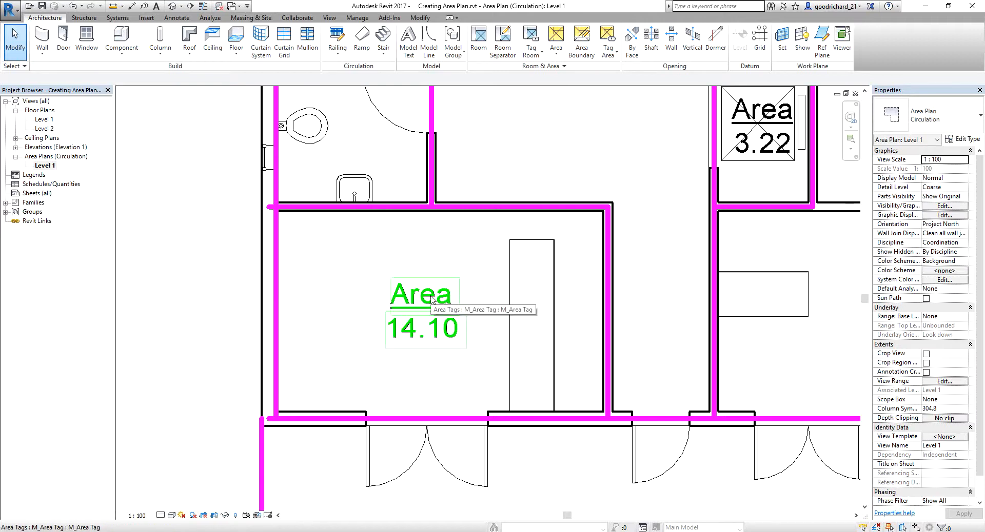
pyautogui.click(467, 308)
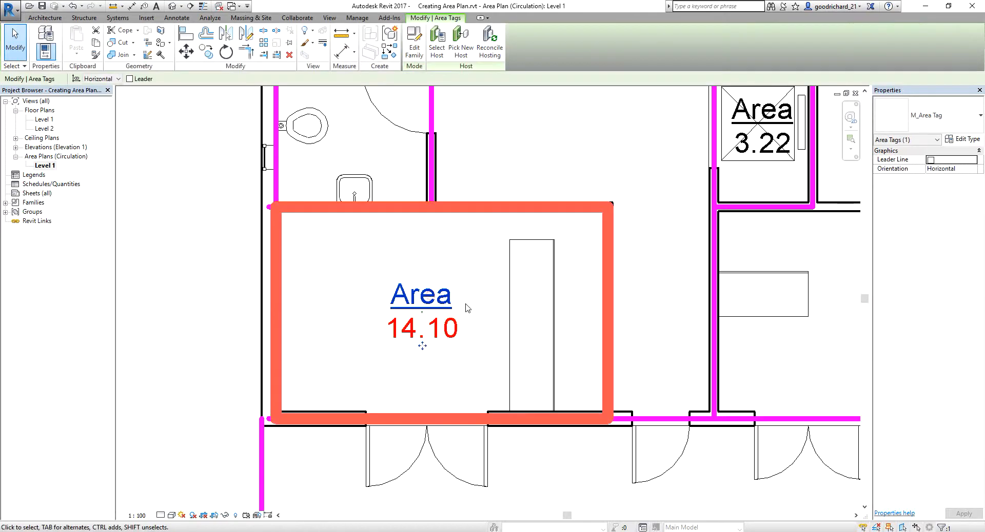
pyautogui.click(426, 304)
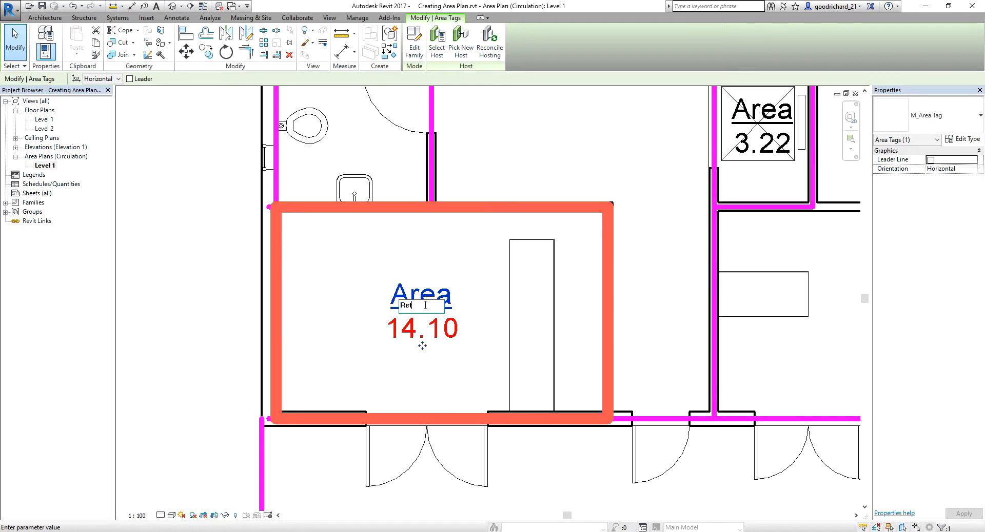
pyautogui.click(660, 325)
pyautogui.scroll(-2, 666, 333)
pyautogui.moveTo(665, 333); pyautogui.dragTo(486, 297, button='middle')
pyautogui.click(566, 431)
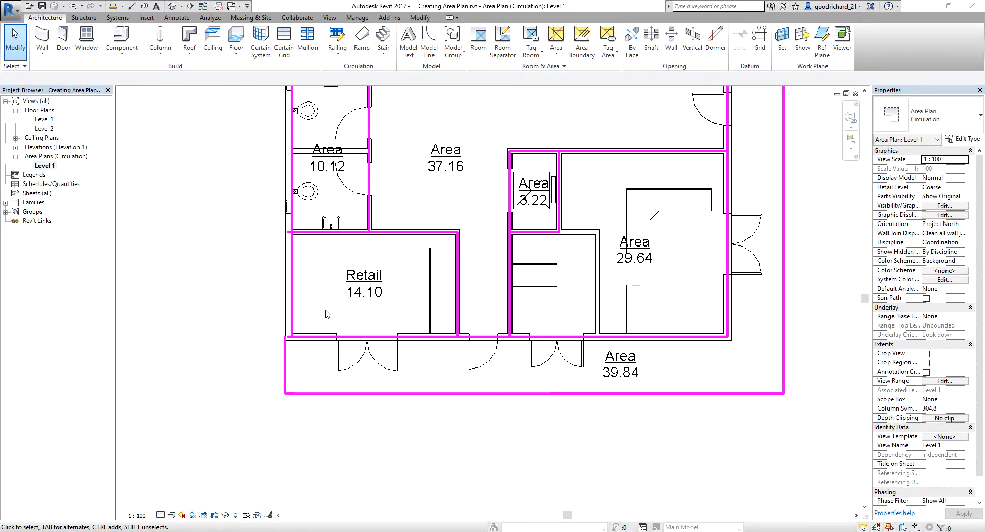
# - Rename the area covering the two toilet rooms as Toilets through its tag
pyautogui.scroll(3, 326, 149)
pyautogui.scroll(2, 378, 208)
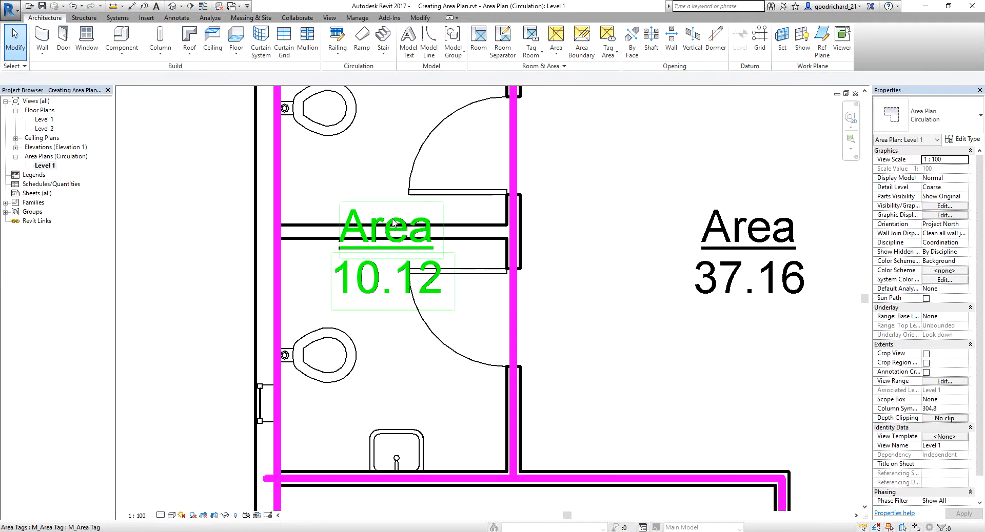
pyautogui.click(392, 226)
pyautogui.click(390, 191)
pyautogui.click(398, 220)
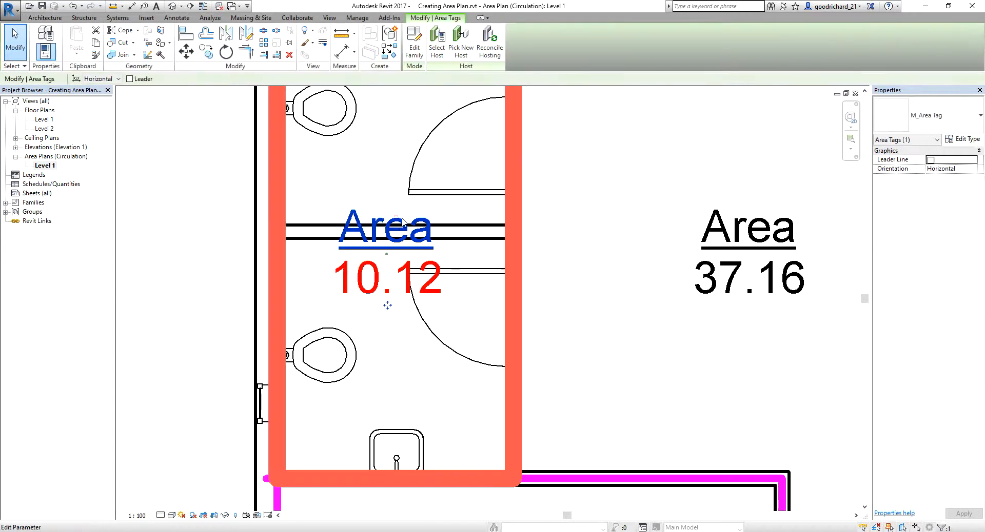
pyautogui.click(403, 225)
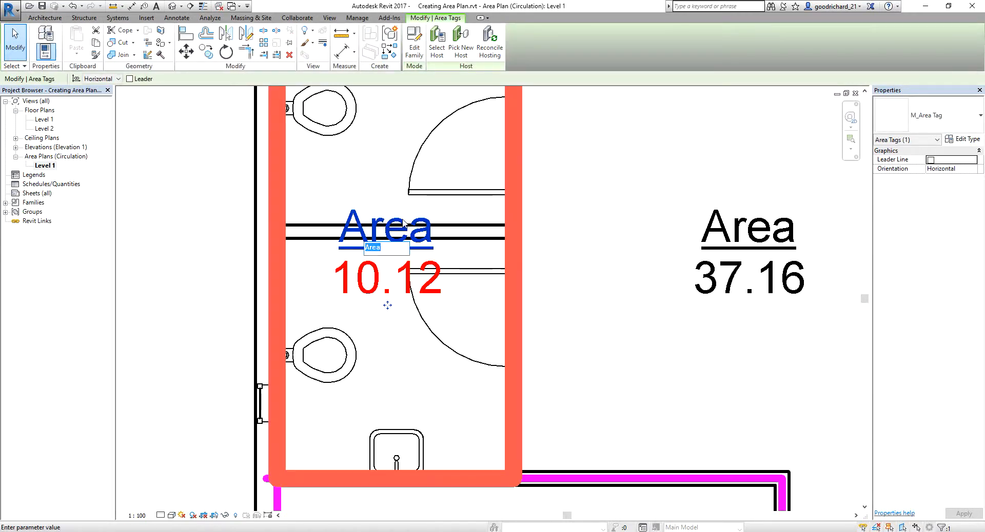
pyautogui.write('Toilets')
pyautogui.click(619, 294)
pyautogui.click(197, 237)
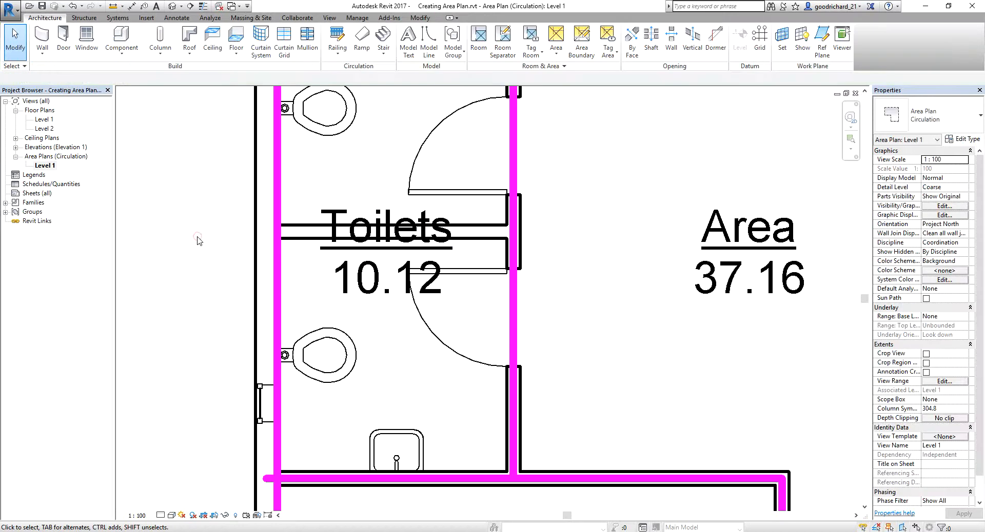
# - Select the Retail area below the toilets to examine its properties, and clear the selection
pyautogui.scroll(-2, 201, 239)
pyautogui.moveTo(220, 243); pyautogui.dragTo(316, 216, button='middle')
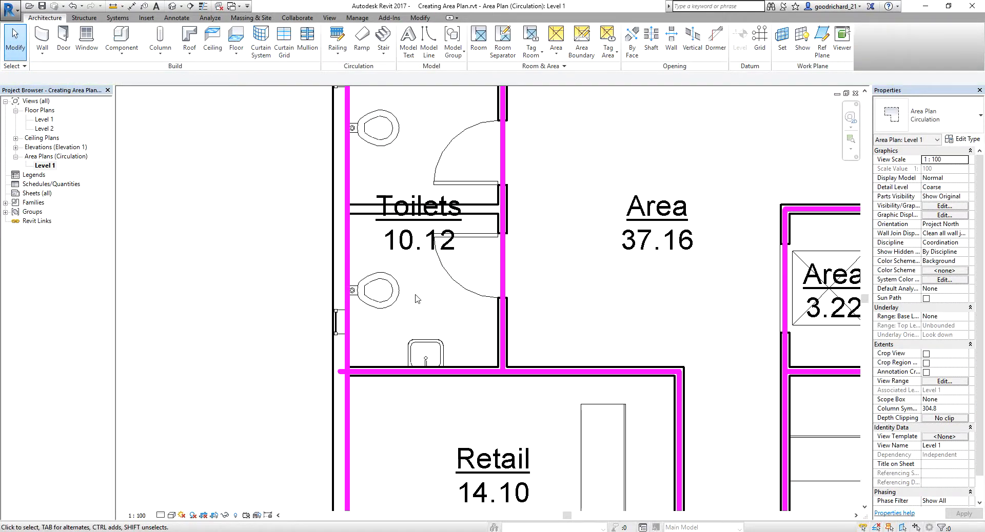
pyautogui.scroll(-1, 422, 304)
pyautogui.moveTo(429, 311); pyautogui.dragTo(434, 203, button='middle')
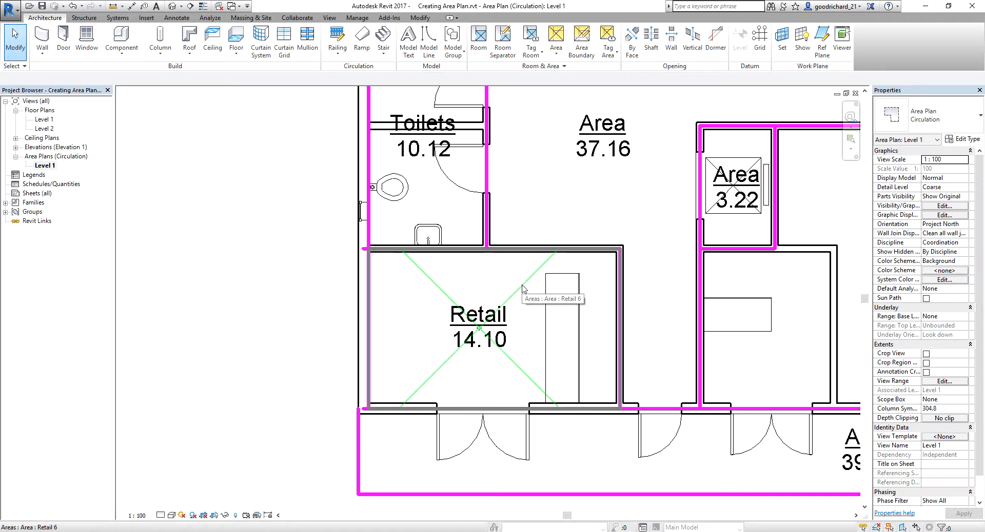
pyautogui.click(523, 288)
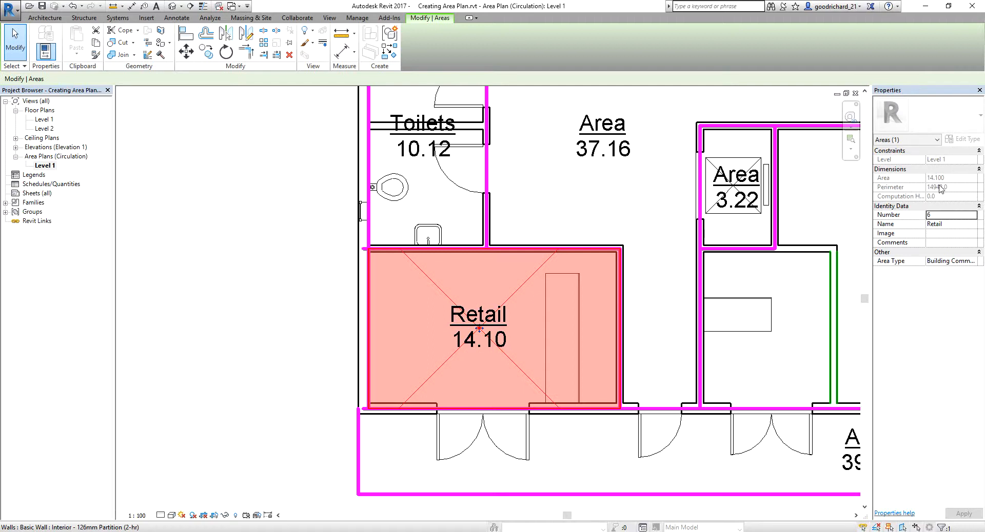
pyautogui.click(240, 281)
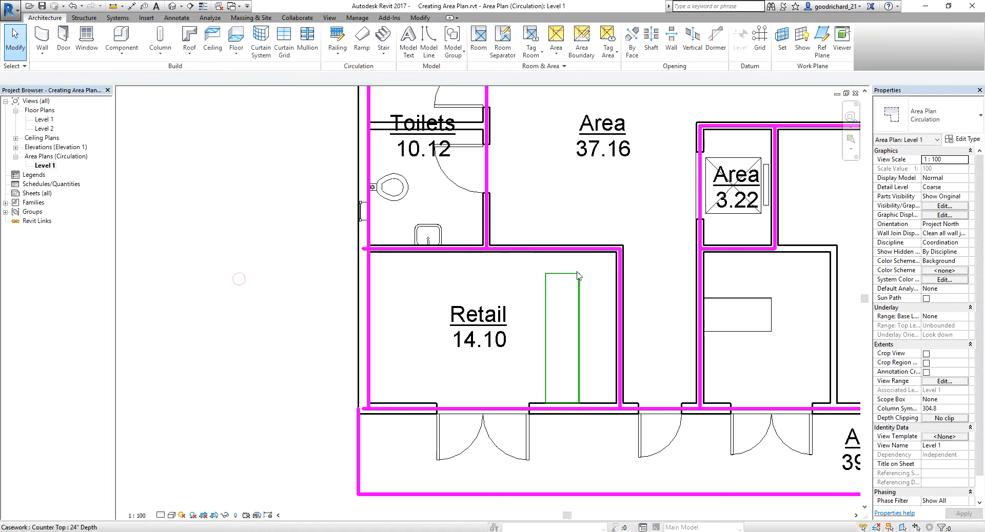
# - Rename the corridor area between the toilets and the elevator as Circulation
pyautogui.moveTo(635, 203); pyautogui.dragTo(488, 305, button='middle')
pyautogui.scroll(2, 534, 265)
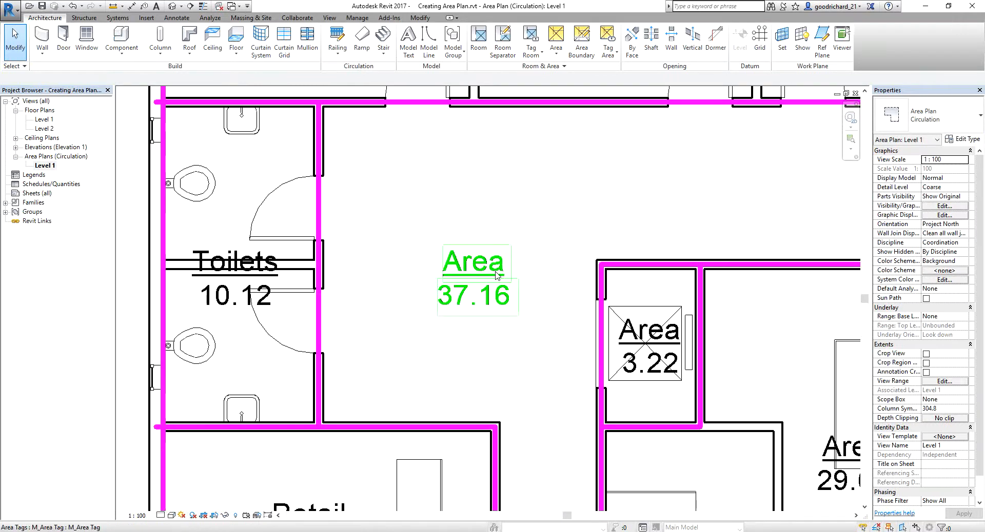
pyautogui.click(505, 250)
pyautogui.click(492, 264)
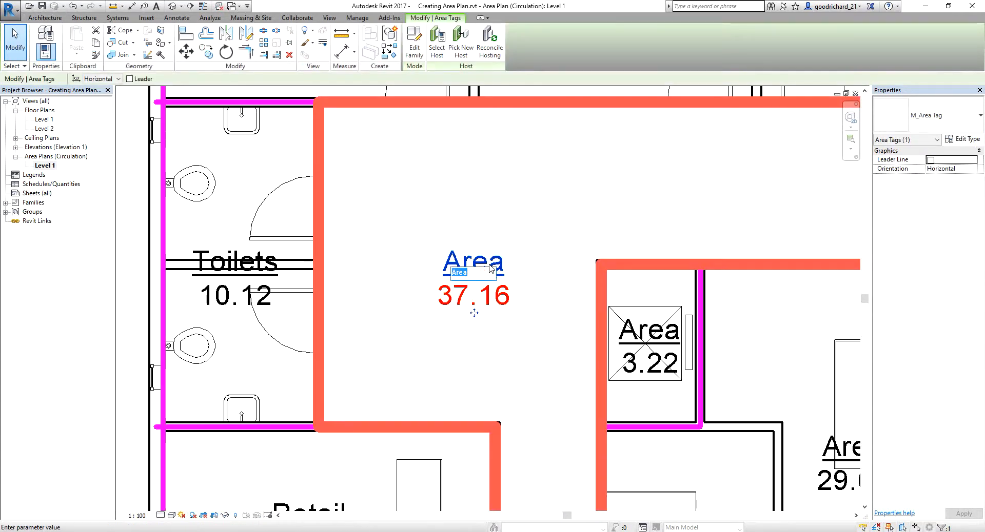
pyautogui.write('Circulation')
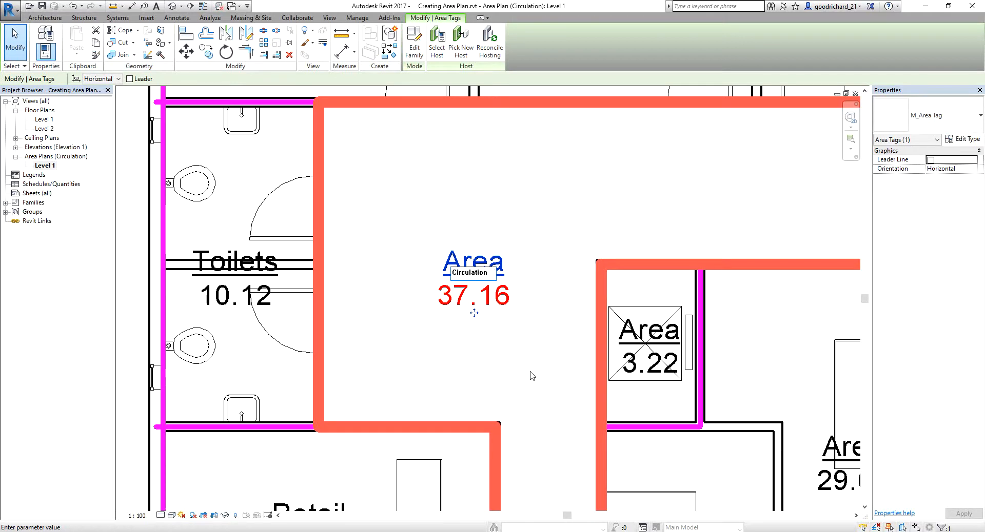
pyautogui.press('Return')
# - Rename the area in the elevator shaft as Elevator through its tag
pyautogui.click(671, 337)
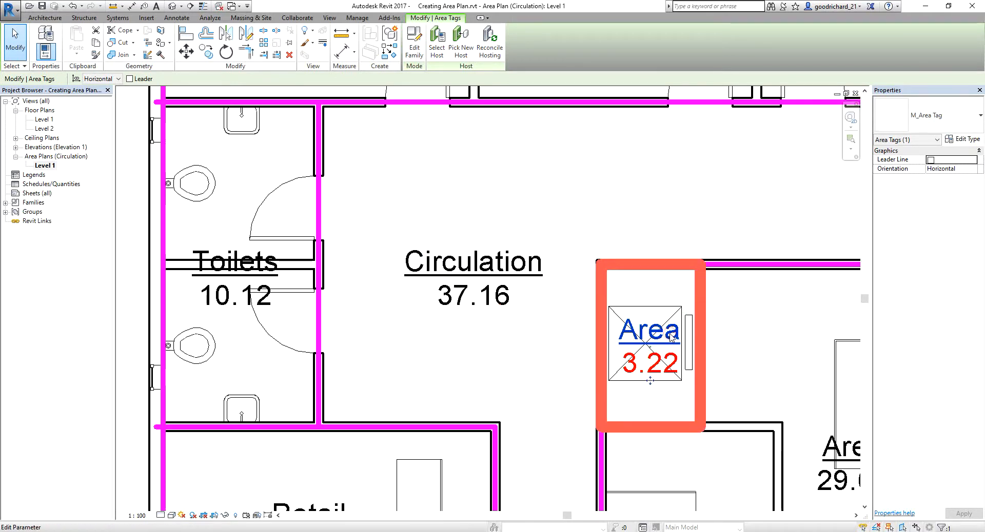
pyautogui.click(671, 337)
pyautogui.write('Elevator')
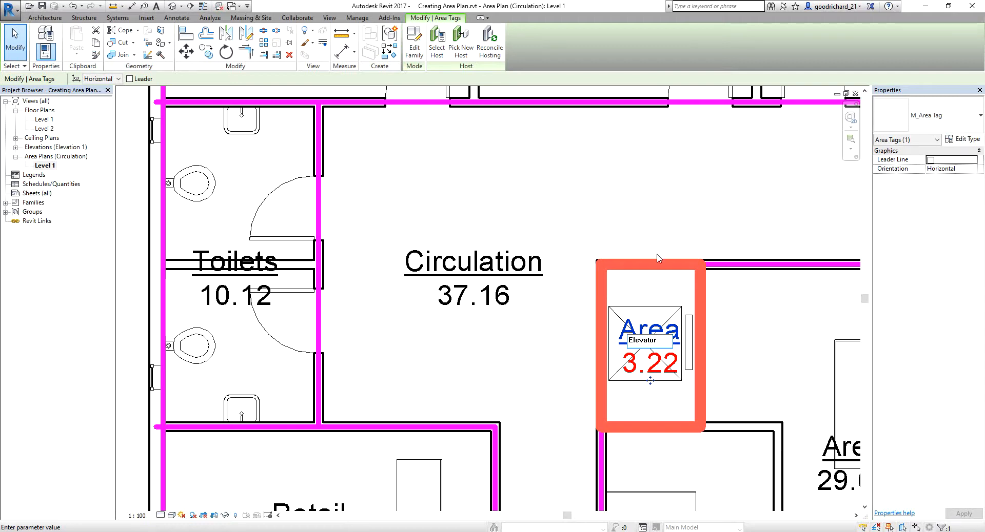
pyautogui.press('Return')
# - Rename the area in the reception zone beside the elevator as Retail
pyautogui.scroll(-3, 605, 214)
pyautogui.moveTo(604, 215); pyautogui.dragTo(442, 166, button='middle')
pyautogui.click(675, 377)
pyautogui.scroll(2, 611, 349)
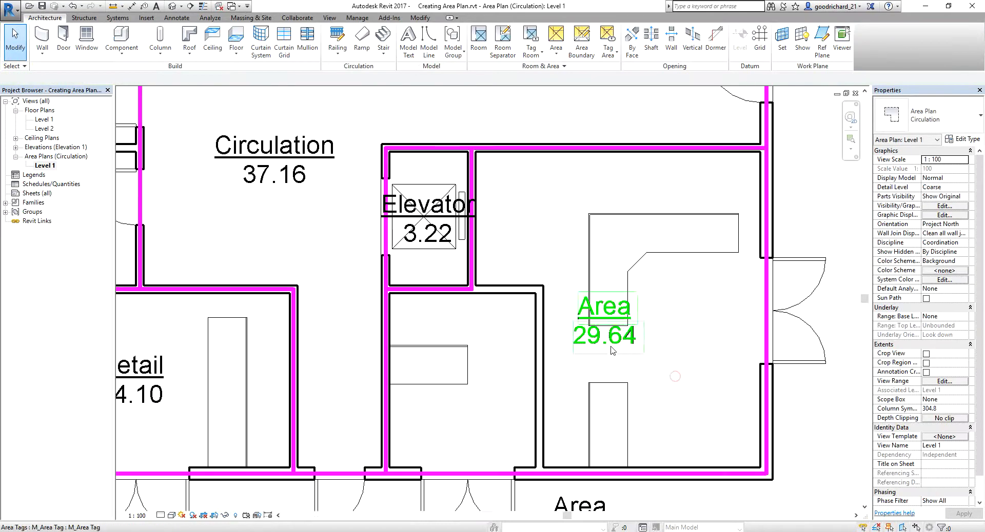
pyautogui.scroll(1, 610, 346)
pyautogui.click(605, 308)
pyautogui.click(610, 308)
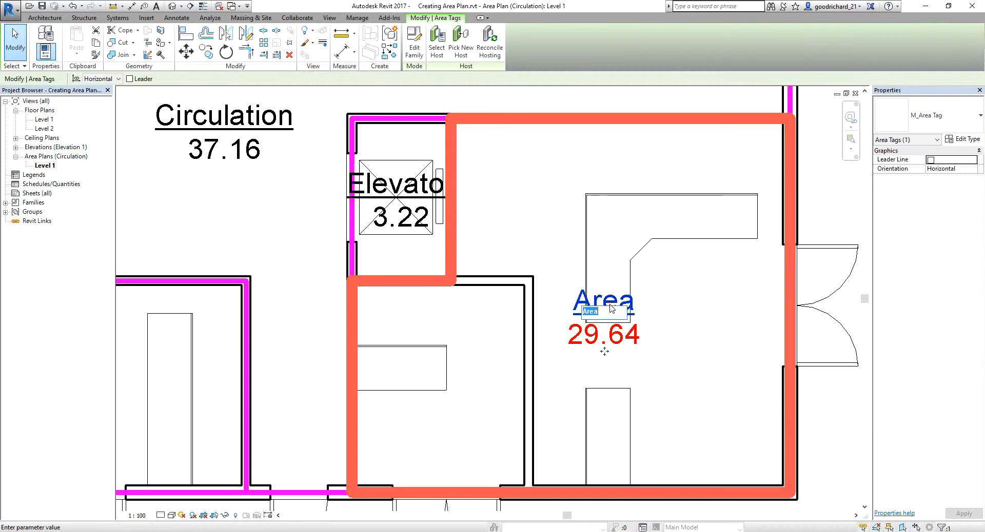
pyautogui.write('Ret')
pyautogui.click(715, 352)
# - Rename the outer floor area around the building as Walkway
pyautogui.scroll(-2, 713, 350)
pyautogui.moveTo(541, 239); pyautogui.dragTo(513, 151, button='middle')
pyautogui.scroll(2, 593, 359)
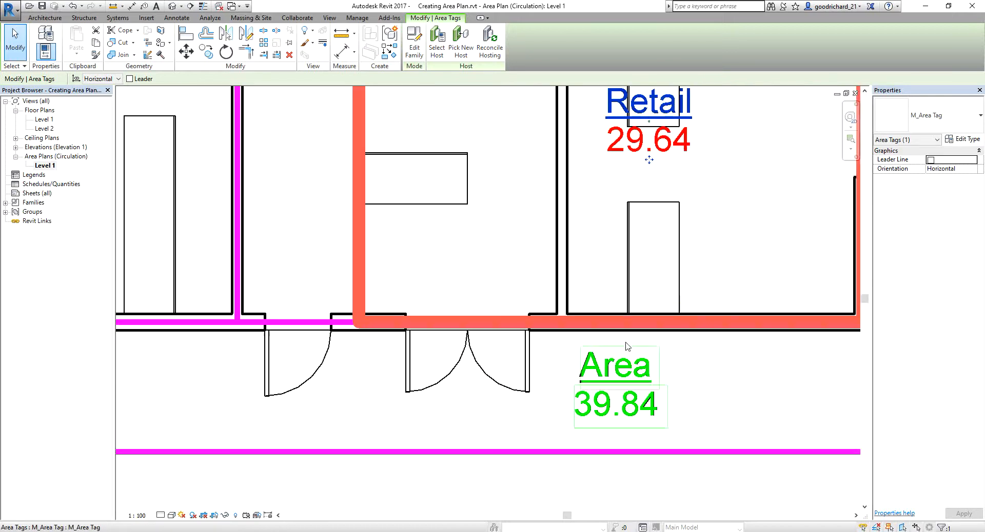
pyautogui.click(623, 368)
pyautogui.click(623, 370)
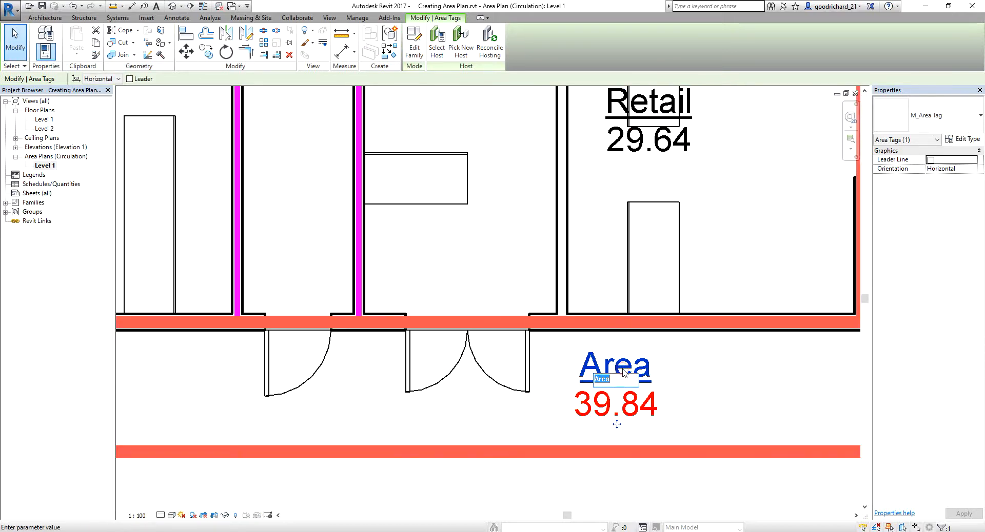
pyautogui.write('Walkway')
pyautogui.click(769, 404)
# - Rename the area of the three-office block as Offices and clear the selection
pyautogui.scroll(-5, 770, 404)
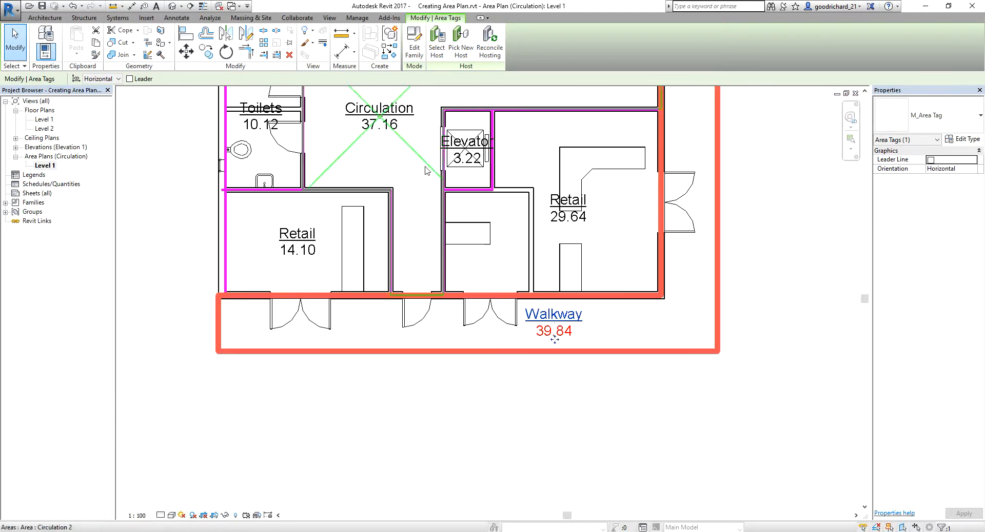
pyautogui.moveTo(439, 124); pyautogui.dragTo(465, 364, button='middle')
pyautogui.scroll(2, 459, 206)
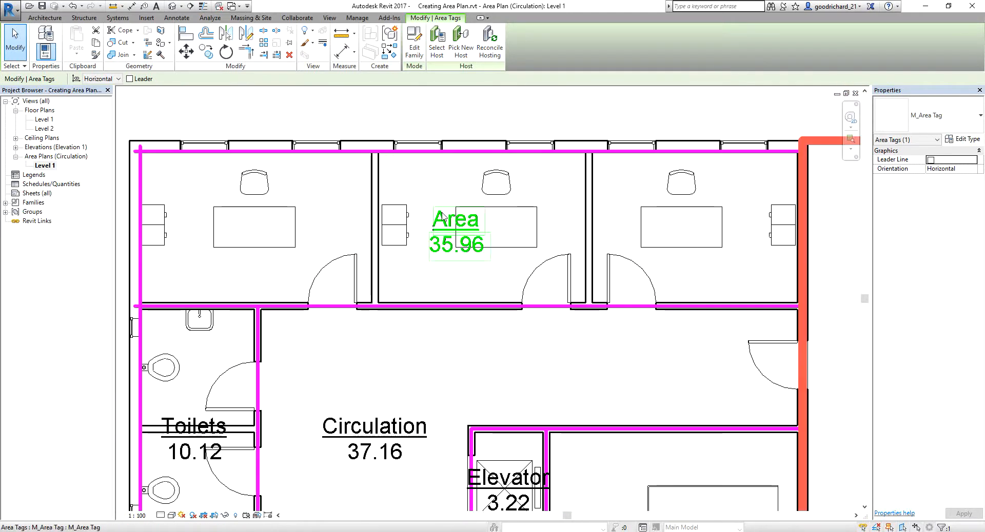
pyautogui.click(442, 213)
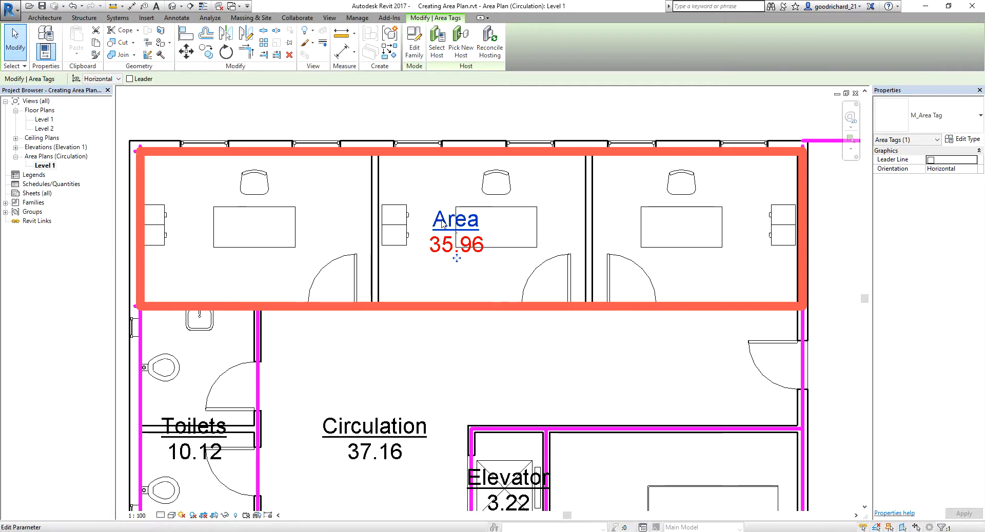
pyautogui.click(443, 219)
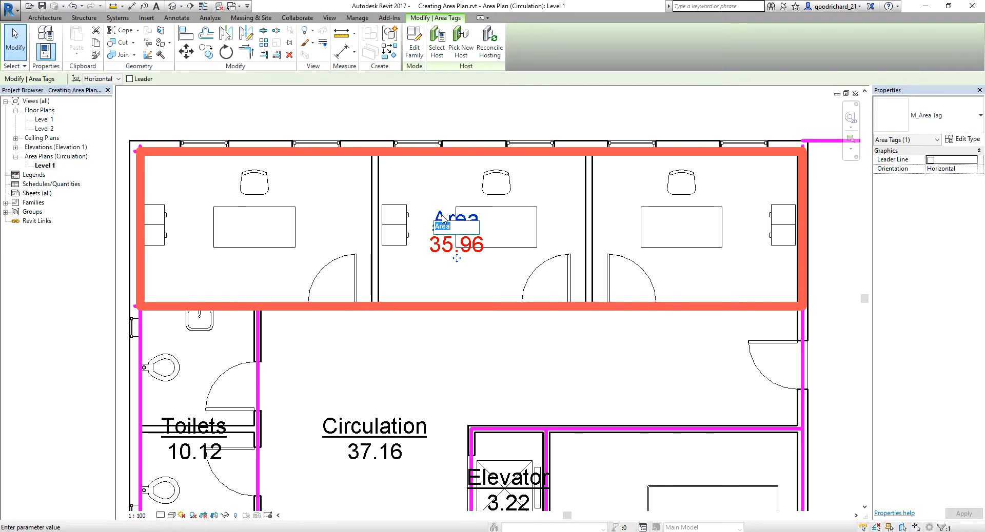
pyautogui.write('Offices')
pyautogui.press('Return')
pyautogui.scroll(-4, 468, 336)
pyautogui.click(704, 312)
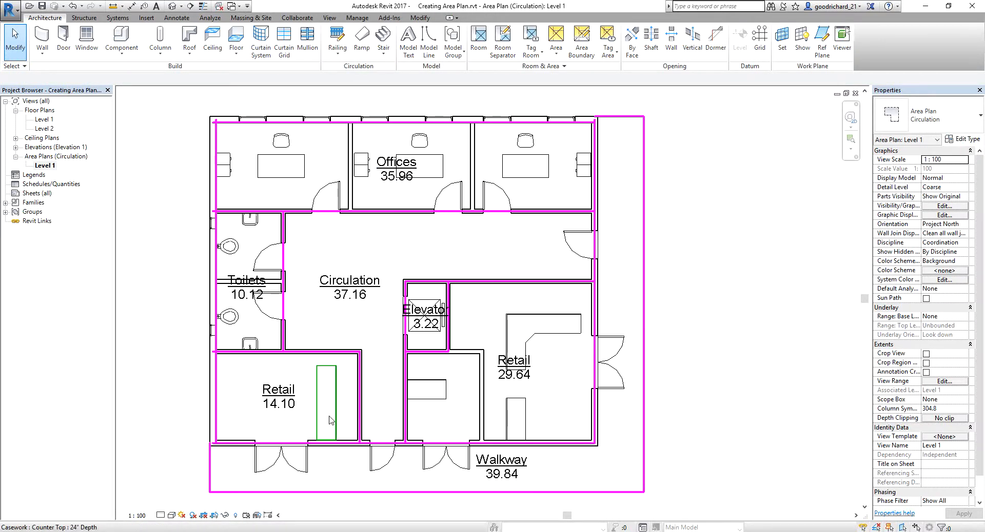
# - Select the tag and the area of the Retail room below the toilets in turn to compare their properties, and deselect
pyautogui.moveTo(318, 410); pyautogui.dragTo(364, 329, button='middle')
pyautogui.click(345, 331)
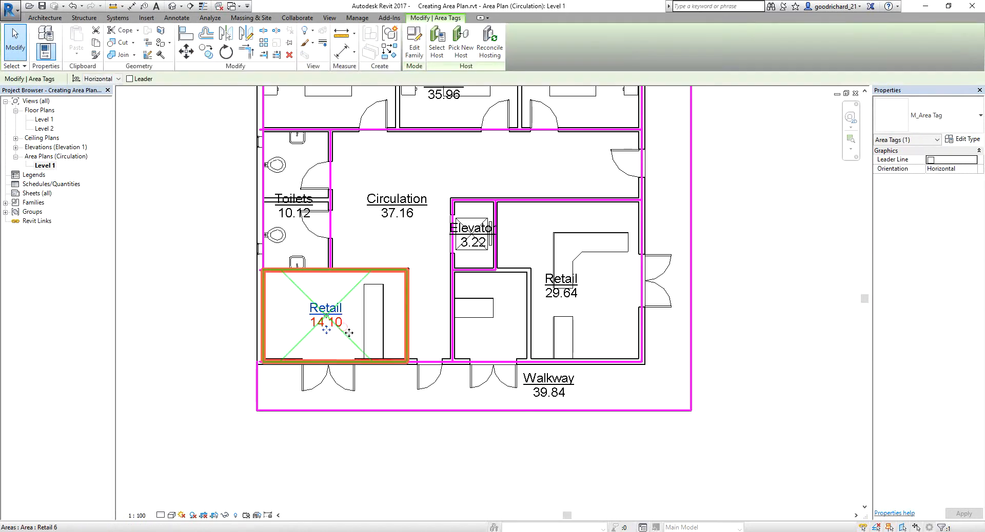
pyautogui.click(349, 343)
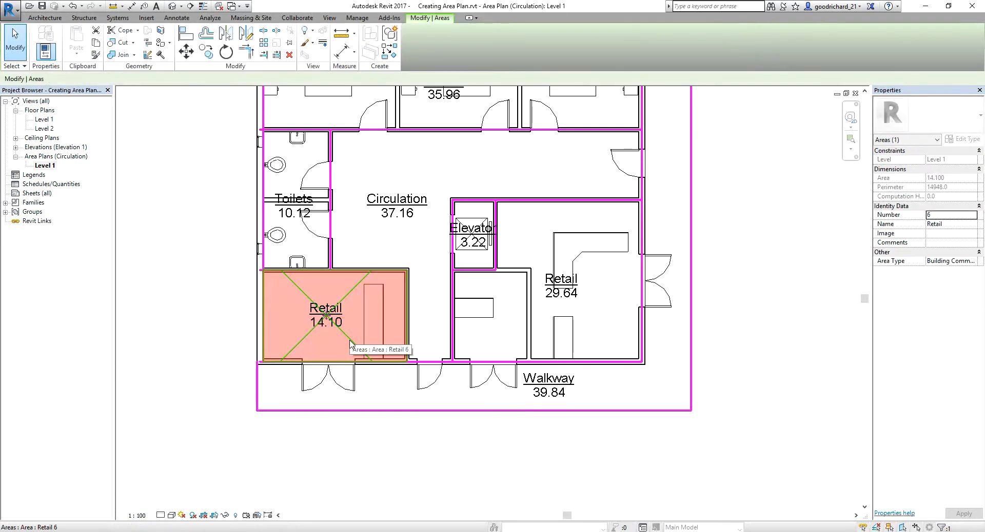
pyautogui.click(212, 340)
# - Cycle through the overlapping elements at the tag of the Retail room below the toilets and select the area itself
pyautogui.scroll(2, 323, 363)
pyautogui.moveTo(331, 359); pyautogui.dragTo(361, 372, button='middle')
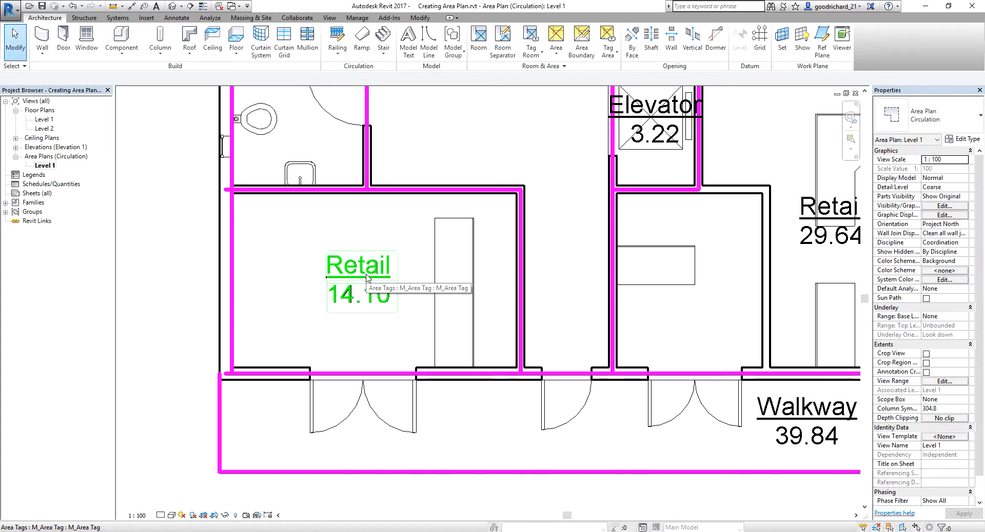
pyautogui.press('Tab')
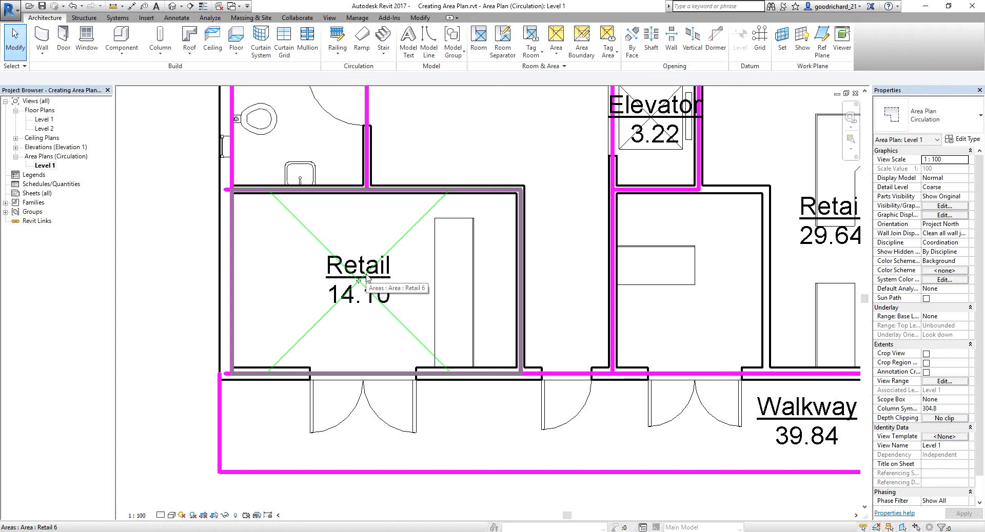
pyautogui.press('Tab')
pyautogui.press('Tab')
pyautogui.press('Tab')
pyautogui.press('Tab')
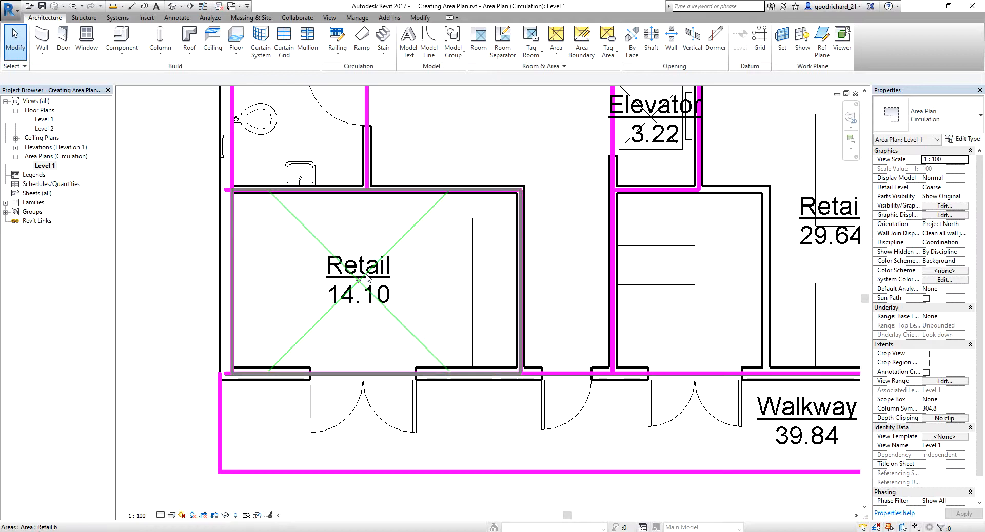
pyautogui.press('Tab')
pyautogui.press('Tab')
pyautogui.press('Tab')
pyautogui.press('Tab')
pyautogui.press('Tab')
pyautogui.press('Tab')
pyautogui.press('Tab')
pyautogui.press('Tab')
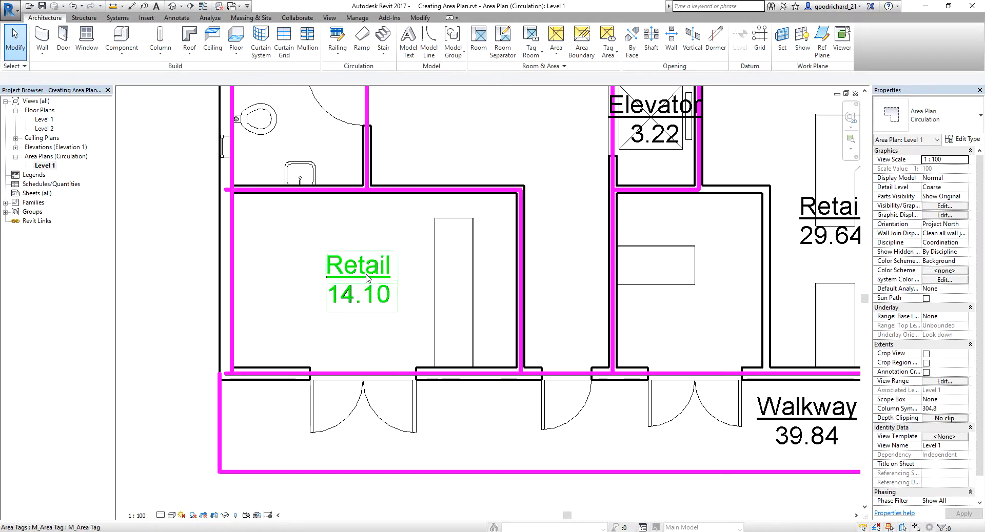
pyautogui.press('Tab')
pyautogui.press('Tab')
pyautogui.press('Tab')
pyautogui.press('Tab')
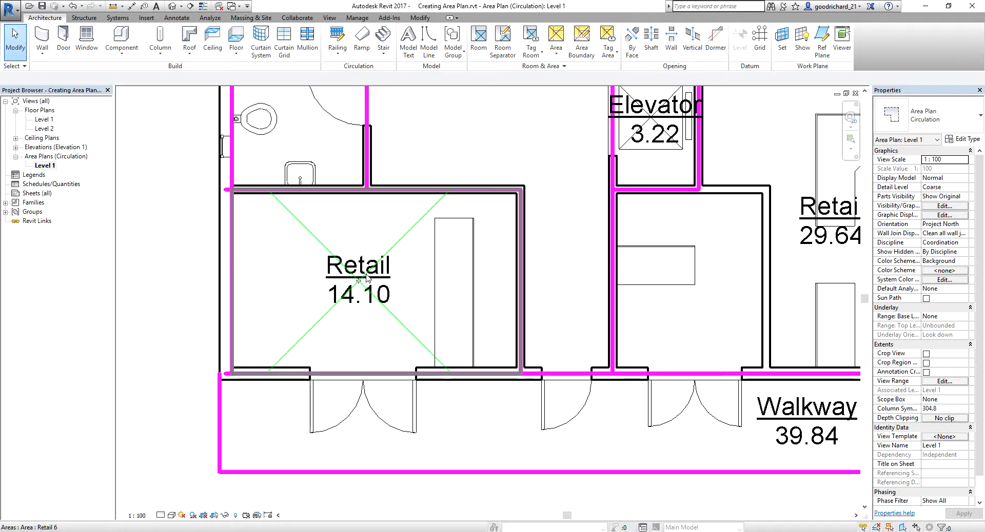
pyautogui.click(366, 279)
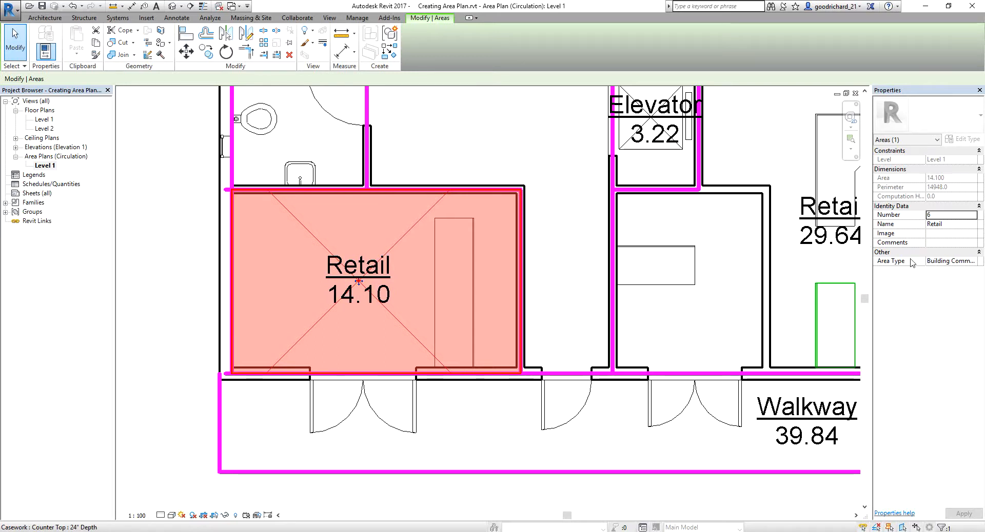
# - Set the area type of the Retail room below the toilets to Store Area, reselect the area to check the setting, and deselect
pyautogui.click(970, 263)
pyautogui.click(973, 263)
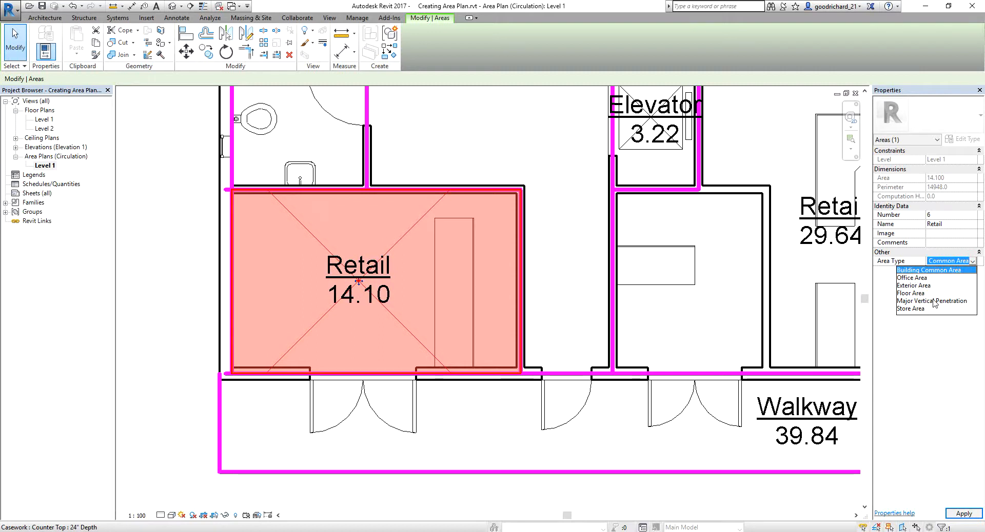
pyautogui.press('ctrl')
pyautogui.press('ctrl')
pyautogui.click(911, 309)
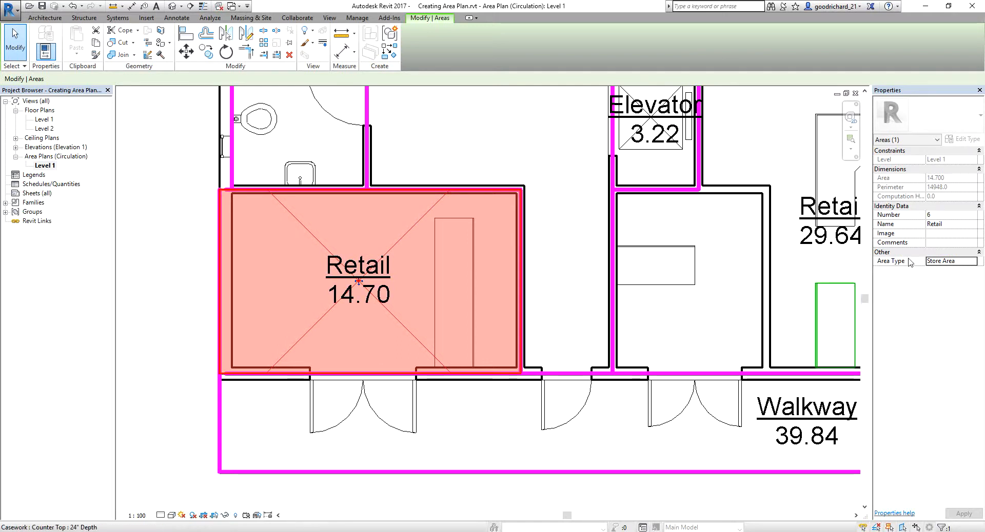
pyautogui.click(551, 169)
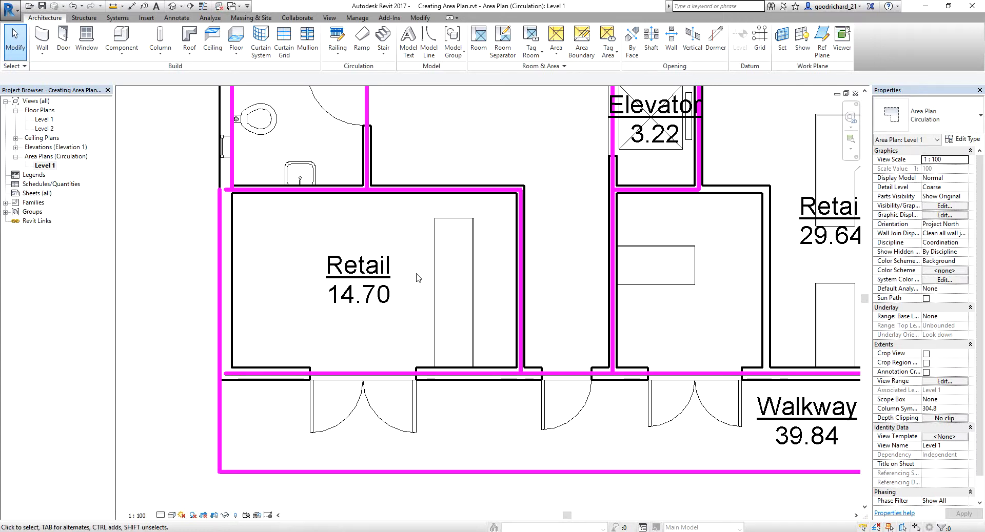
pyautogui.click(395, 252)
pyautogui.click(395, 249)
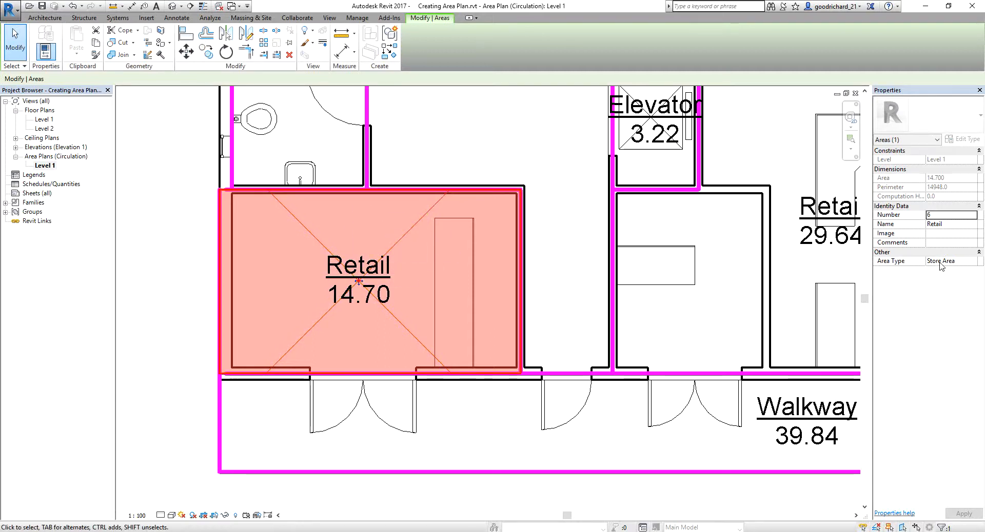
pyautogui.moveTo(743, 409); pyautogui.dragTo(624, 366, button='middle')
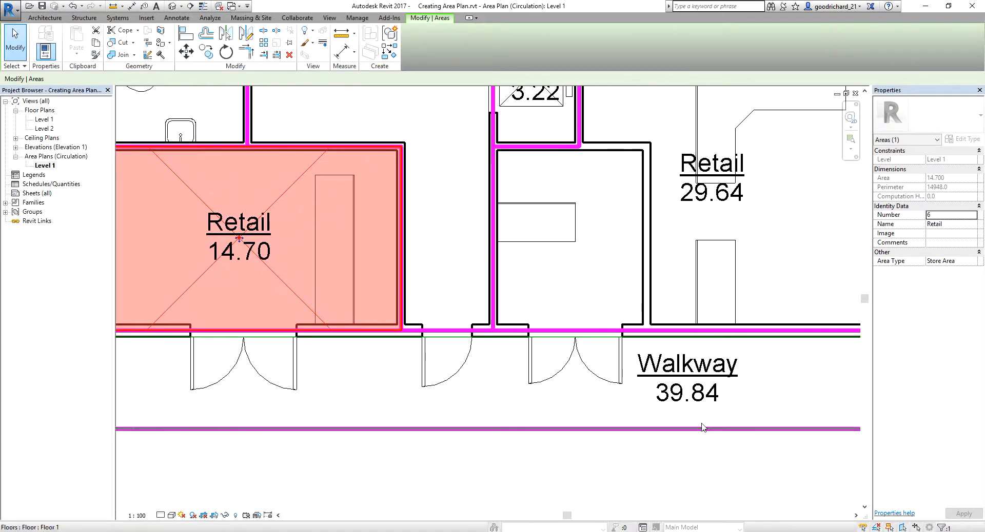
pyautogui.click(713, 460)
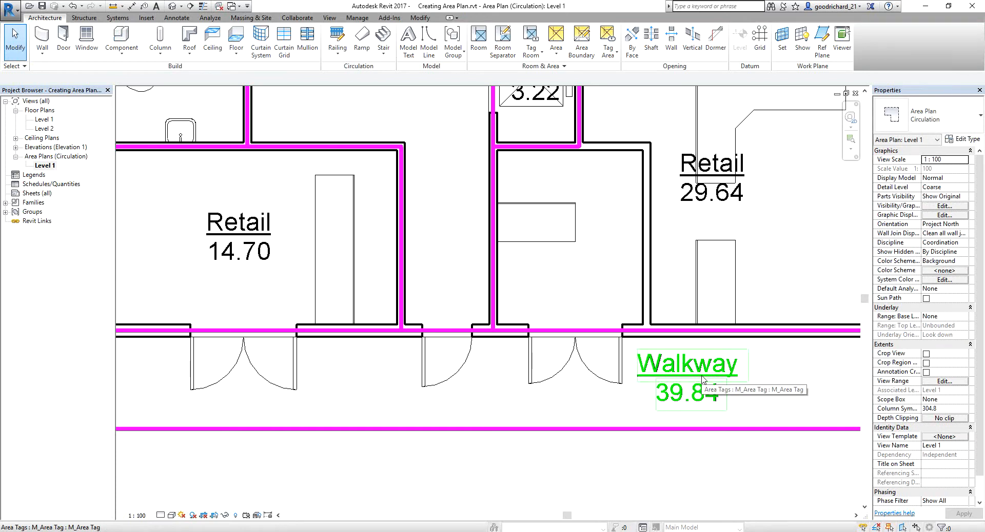
pyautogui.press('Tab')
pyautogui.click(702, 380)
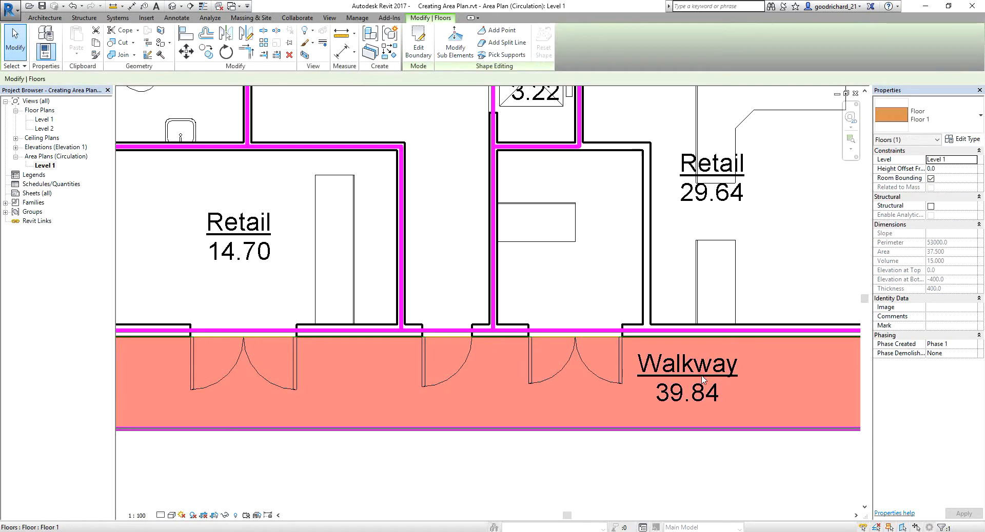
pyautogui.click(753, 472)
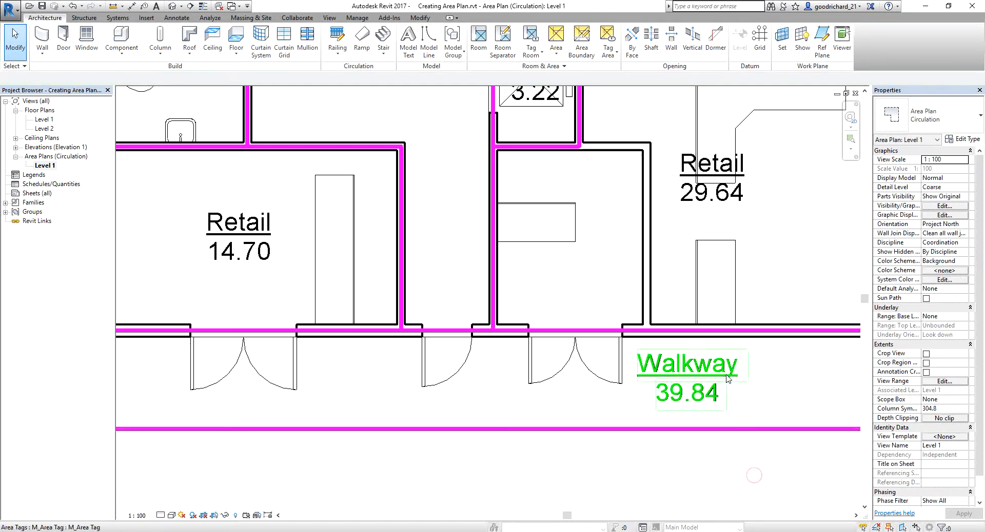
# - Select the Walkway area beneath its tag and set its area type to Exterior Area
pyautogui.press('Tab')
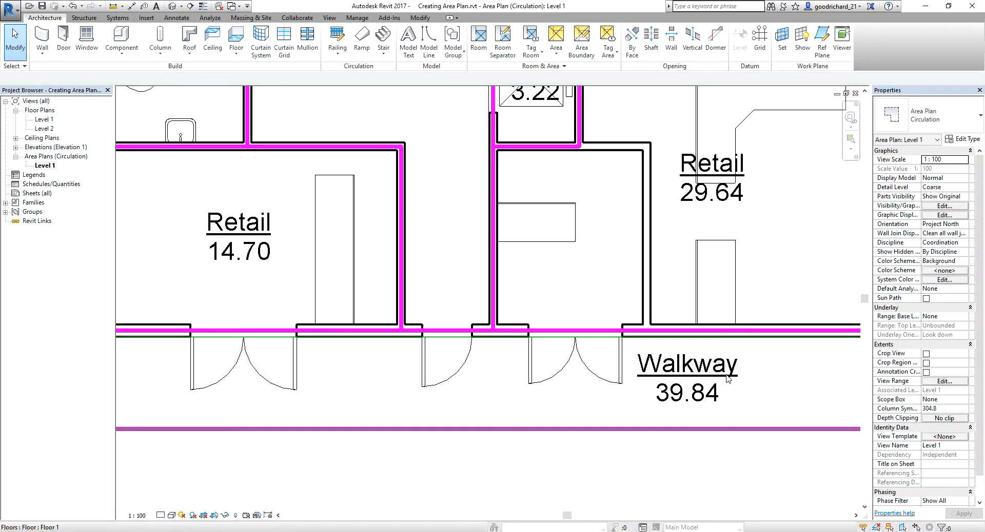
pyautogui.press('Tab')
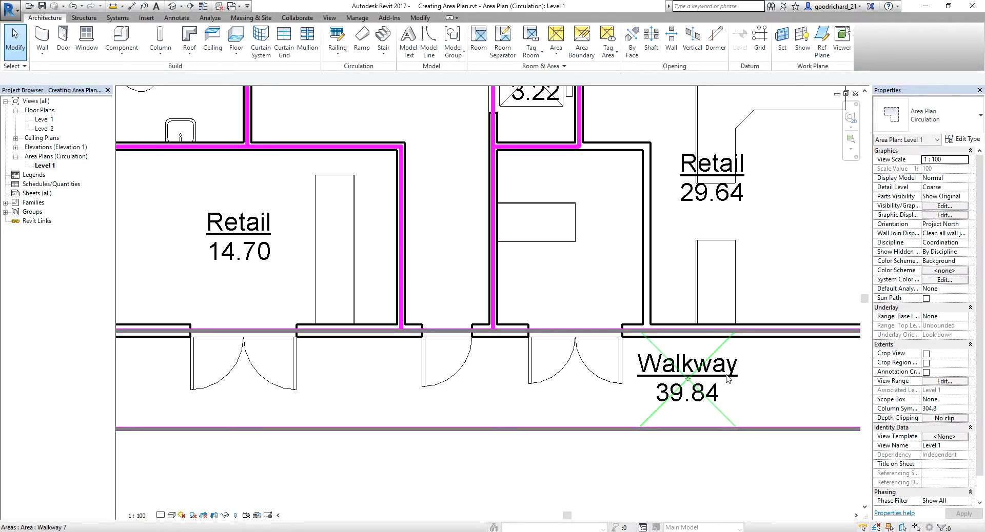
pyautogui.click(727, 378)
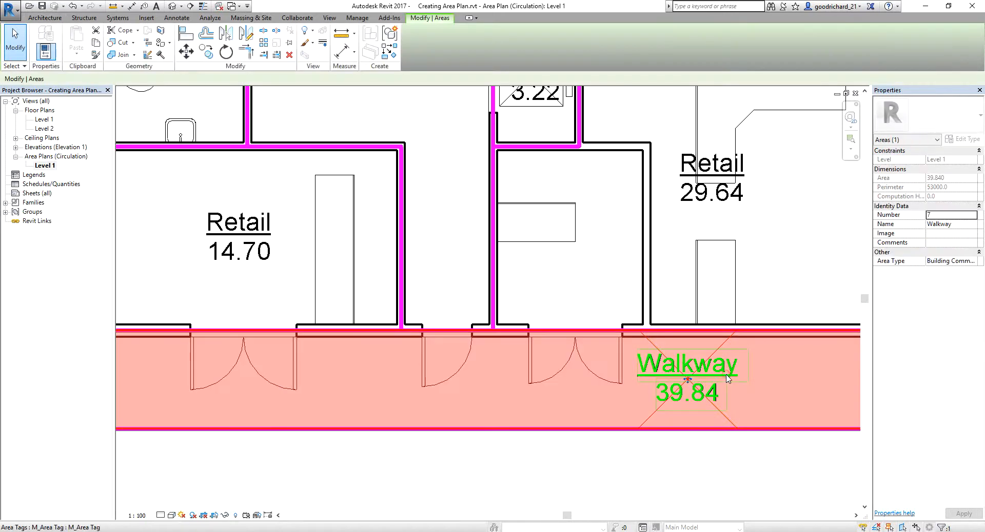
pyautogui.click(973, 262)
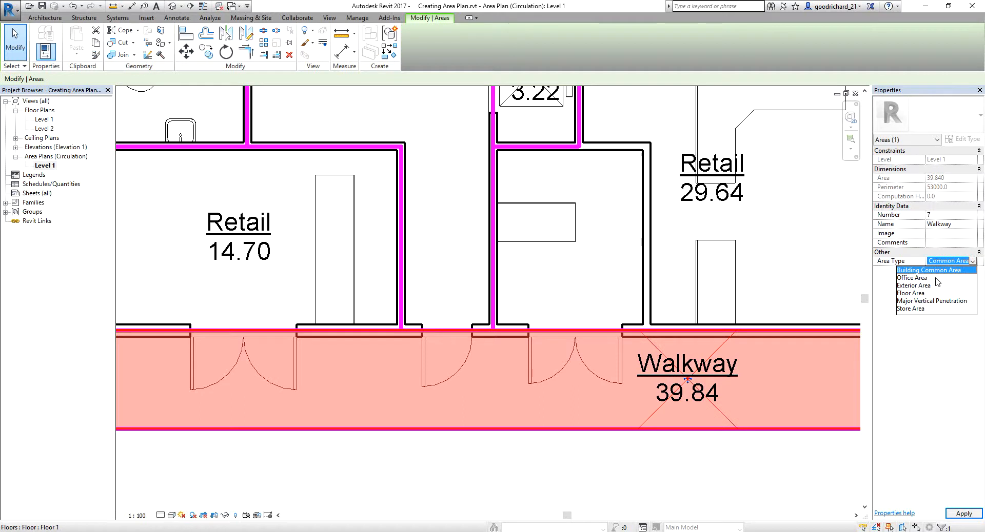
pyautogui.click(913, 285)
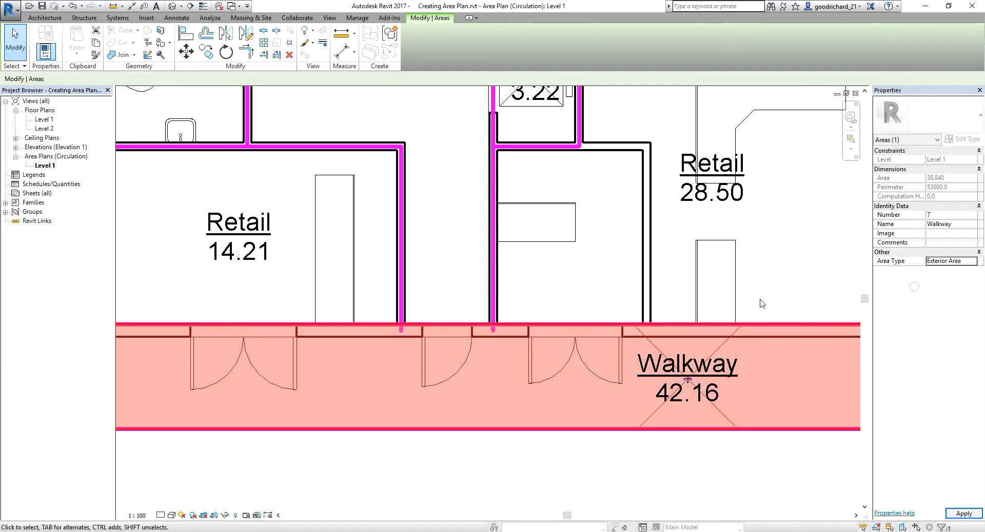
# - Set the area type of the larger Retail area beside the elevator to Store Area and clear the selection
pyautogui.moveTo(817, 239); pyautogui.dragTo(727, 308, button='middle')
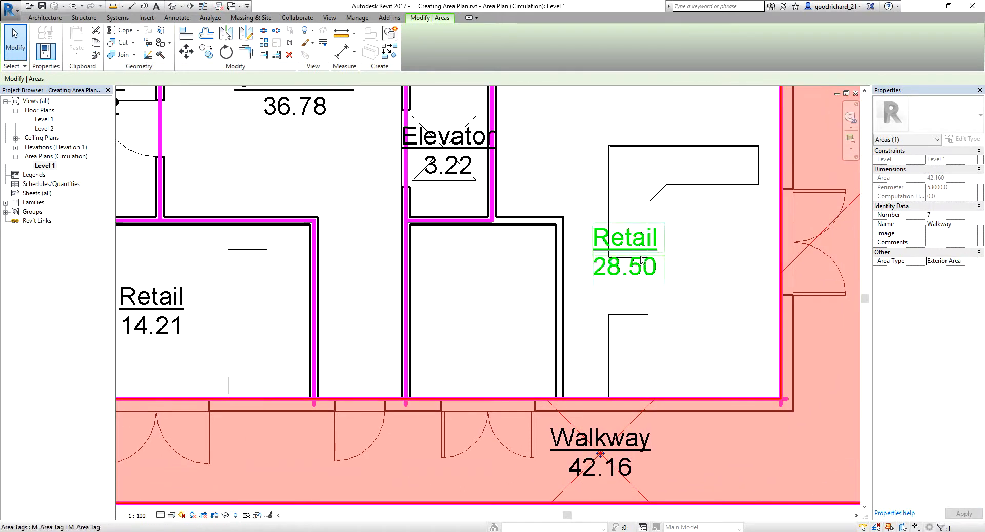
pyautogui.click(725, 288)
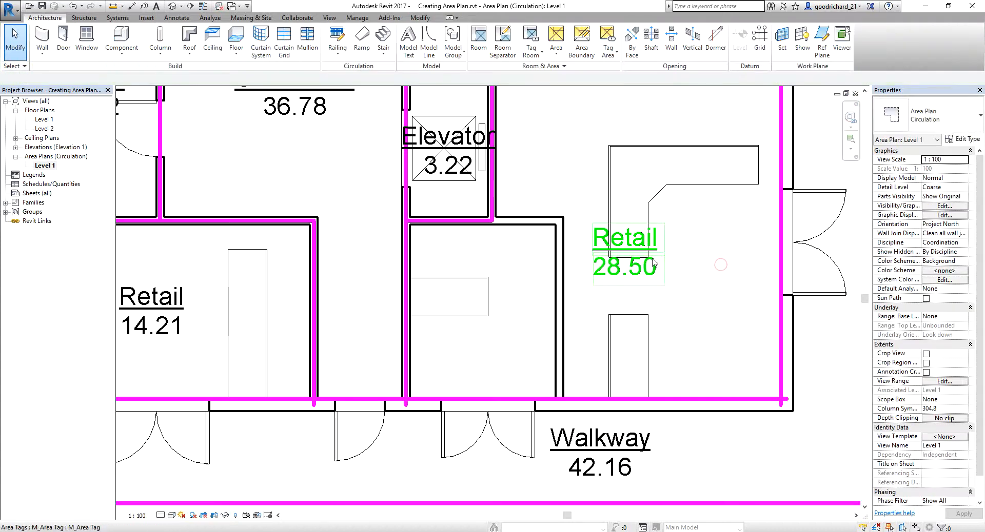
pyautogui.press('Tab')
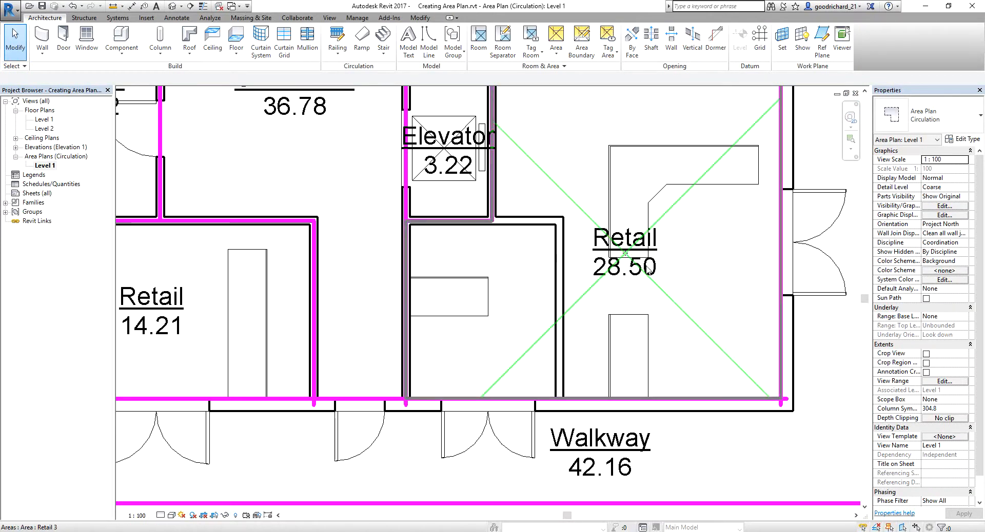
pyautogui.click(647, 270)
pyautogui.click(974, 261)
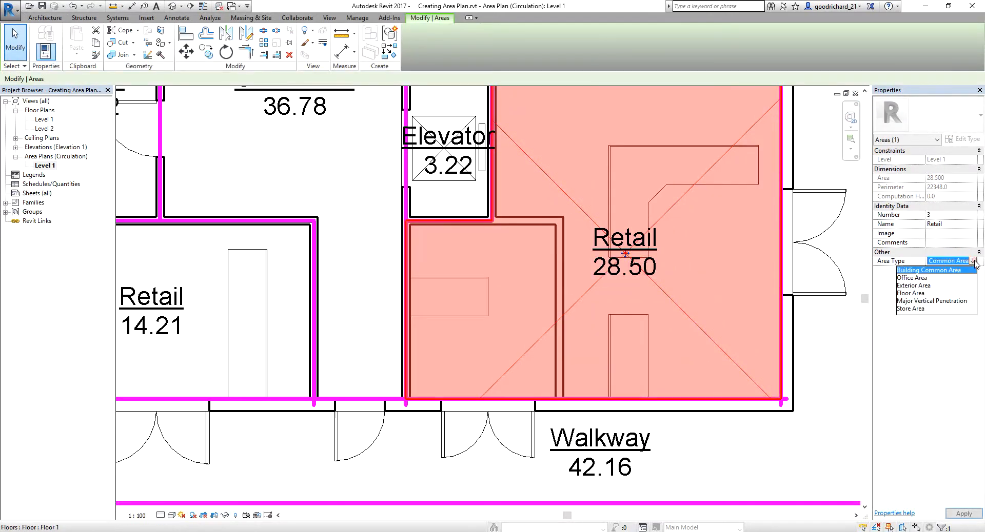
pyautogui.click(914, 309)
pyautogui.moveTo(487, 158); pyautogui.dragTo(627, 280, button='middle')
pyautogui.click(556, 167)
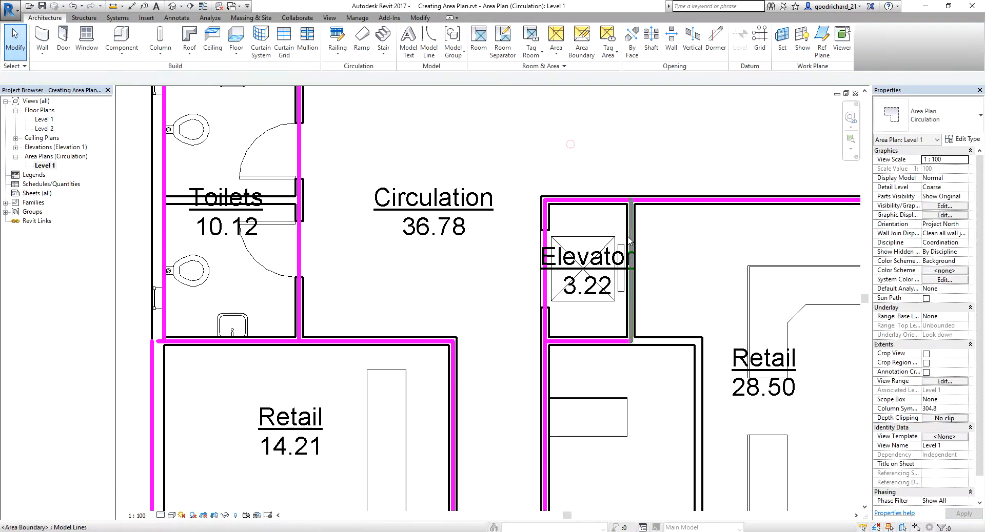
# - Select the Elevator area beneath its tag, set its area type to Major Vertical Penetration, and deselect
pyautogui.scroll(2, 540, 276)
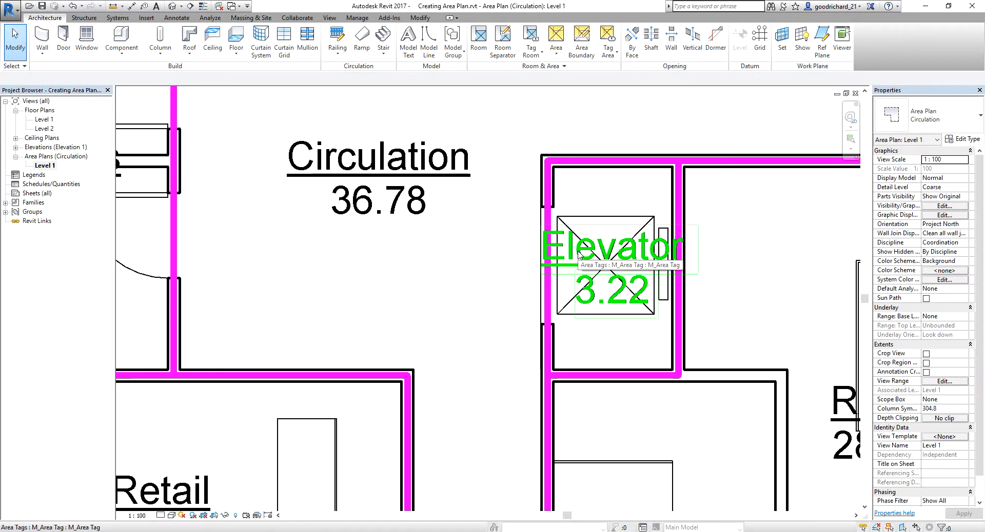
pyautogui.press('Tab')
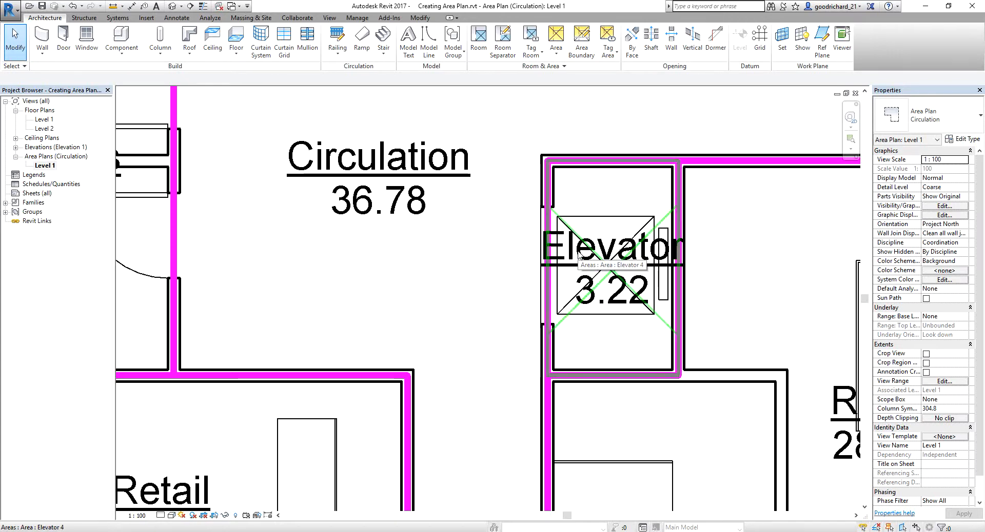
pyautogui.click(578, 255)
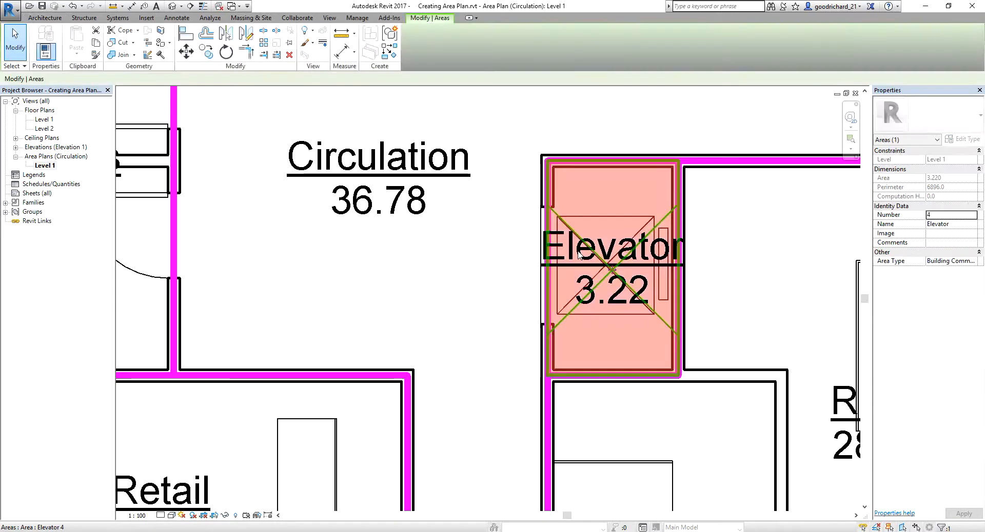
pyautogui.click(970, 261)
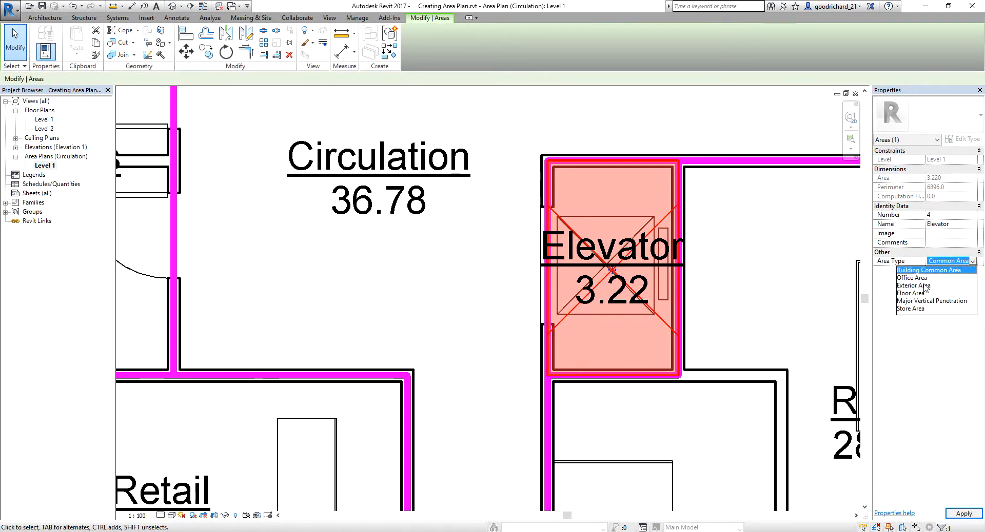
pyautogui.click(923, 301)
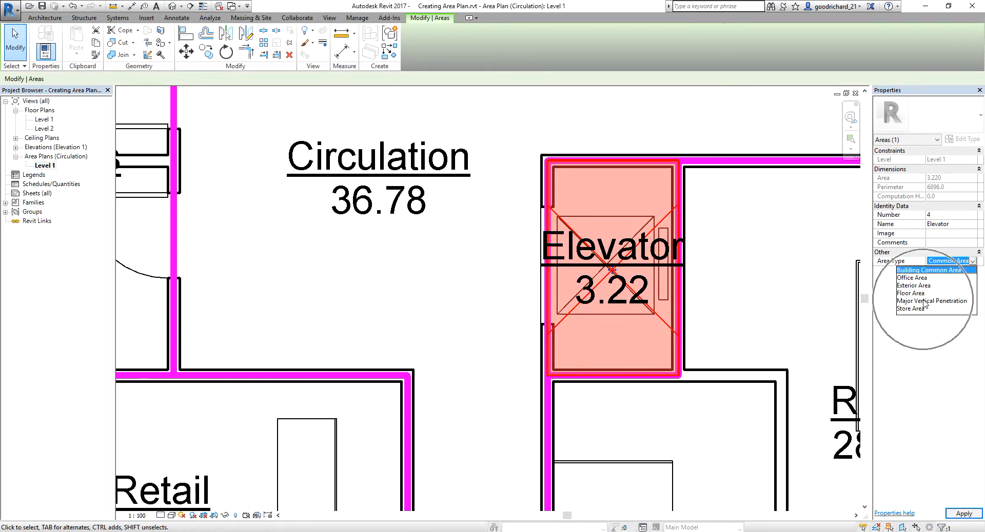
pyautogui.click(923, 301)
pyautogui.click(487, 263)
# - Select the Circulation area, choose Building Common Area as its area type, and clear the selection
pyautogui.scroll(-1, 430, 264)
pyautogui.moveTo(431, 264); pyautogui.dragTo(476, 287, button='middle')
pyautogui.click(490, 175)
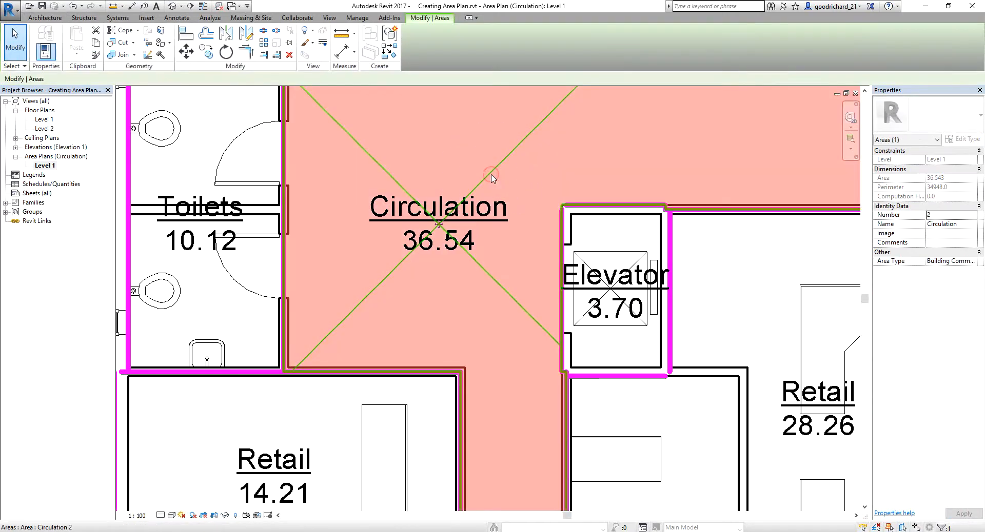
pyautogui.click(421, 306)
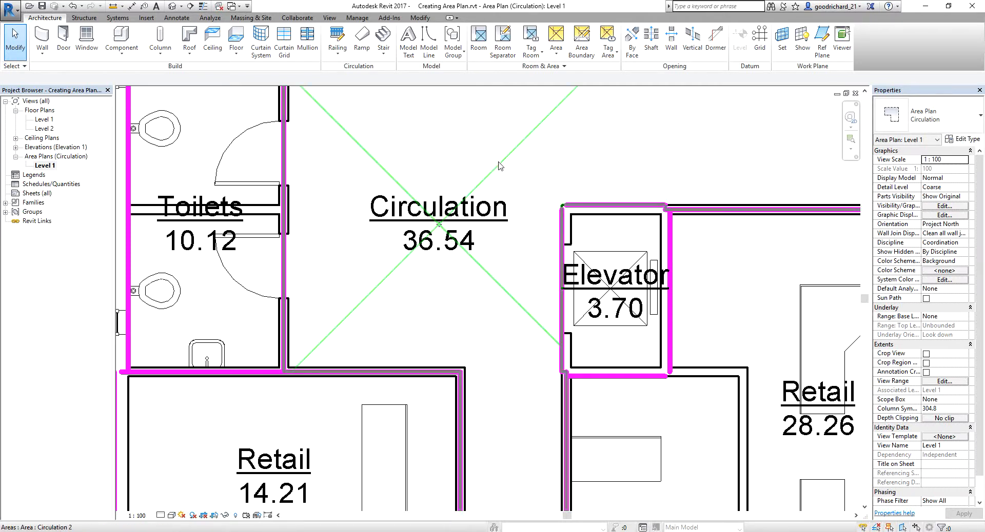
pyautogui.click(500, 170)
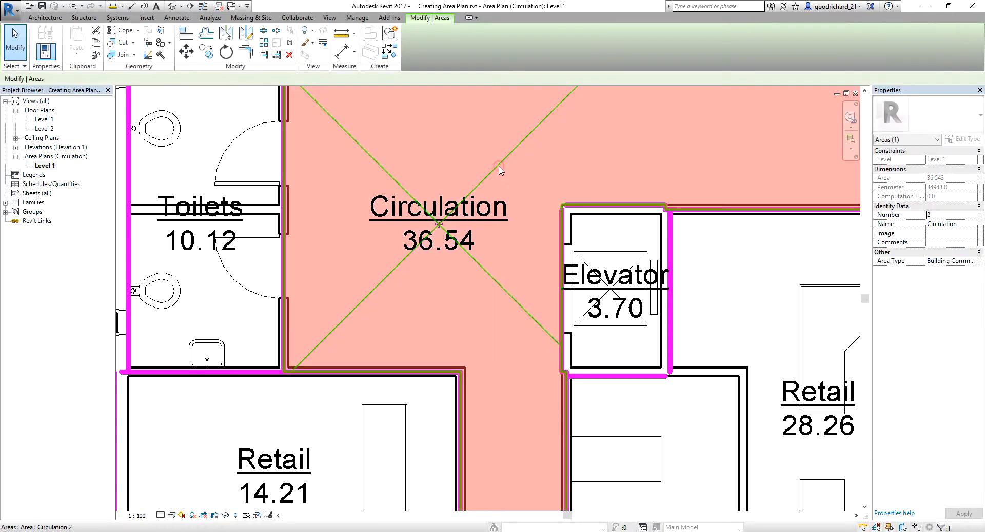
pyautogui.click(972, 262)
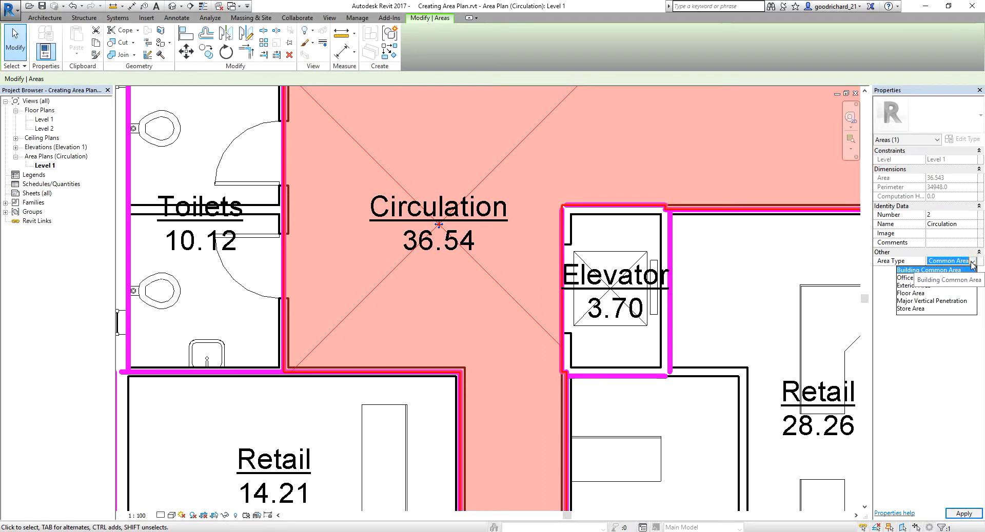
pyautogui.click(939, 271)
pyautogui.scroll(-3, 500, 164)
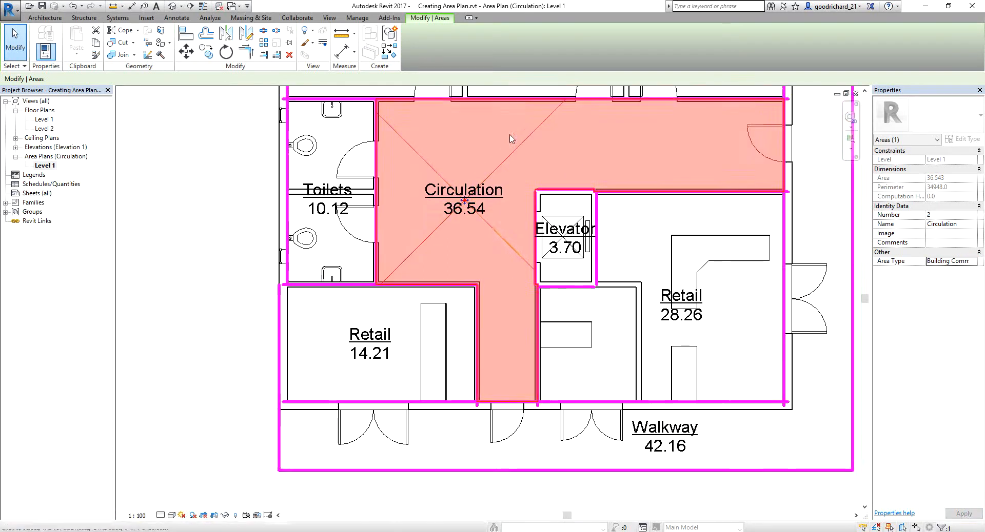
pyautogui.moveTo(462, 134); pyautogui.dragTo(440, 259, button='middle')
pyautogui.press('Escape')
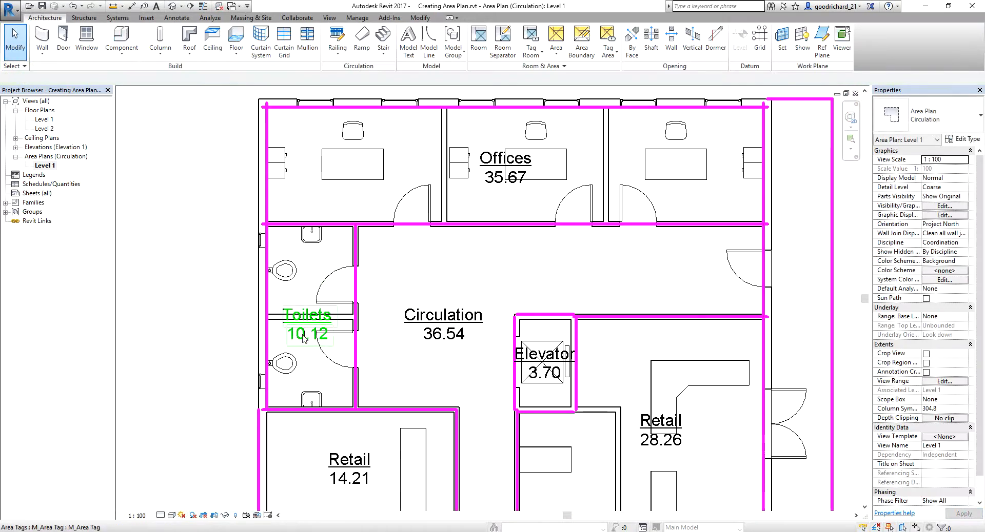
# - Set the area type of the Toilets area to Floor Area
pyautogui.click(304, 342)
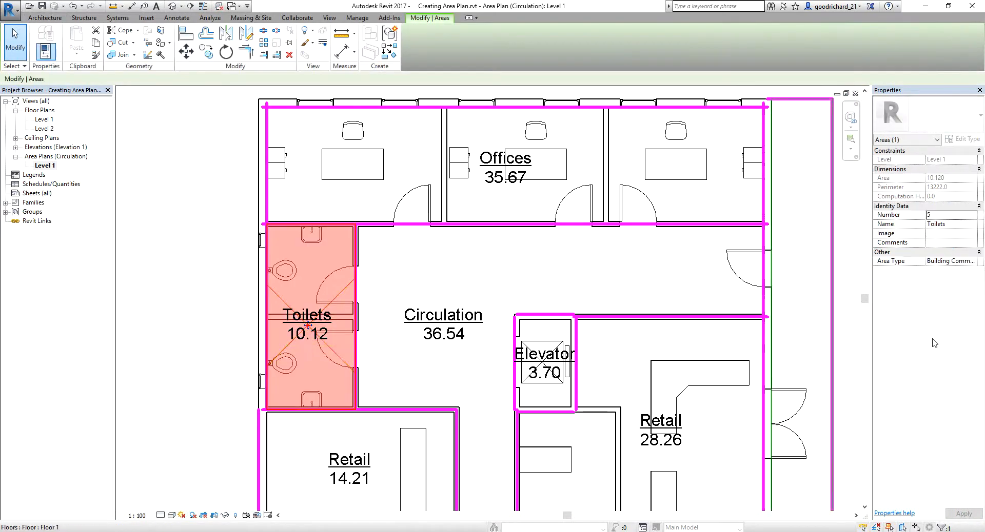
pyautogui.click(972, 262)
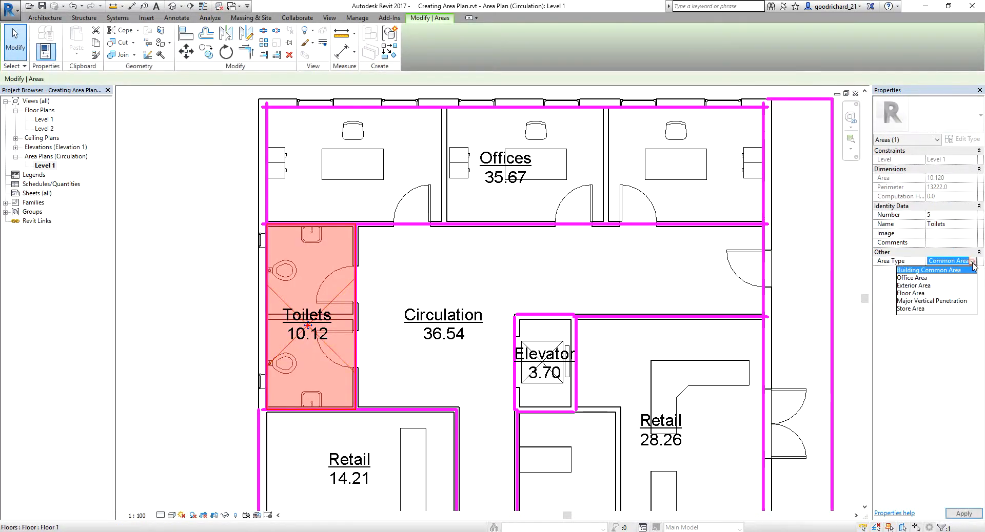
pyautogui.click(917, 293)
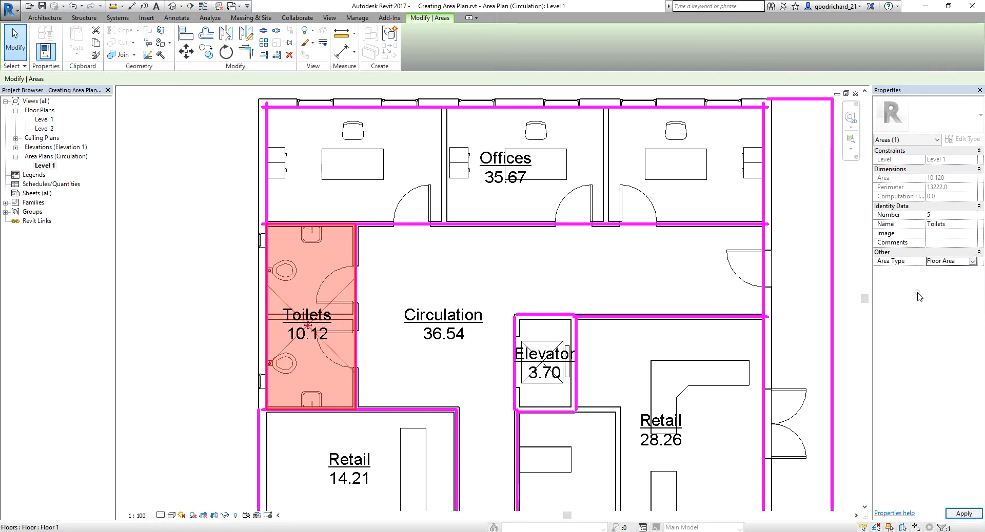
# - Set the area type of the Offices area to Office Area and clear the selection
pyautogui.click(533, 199)
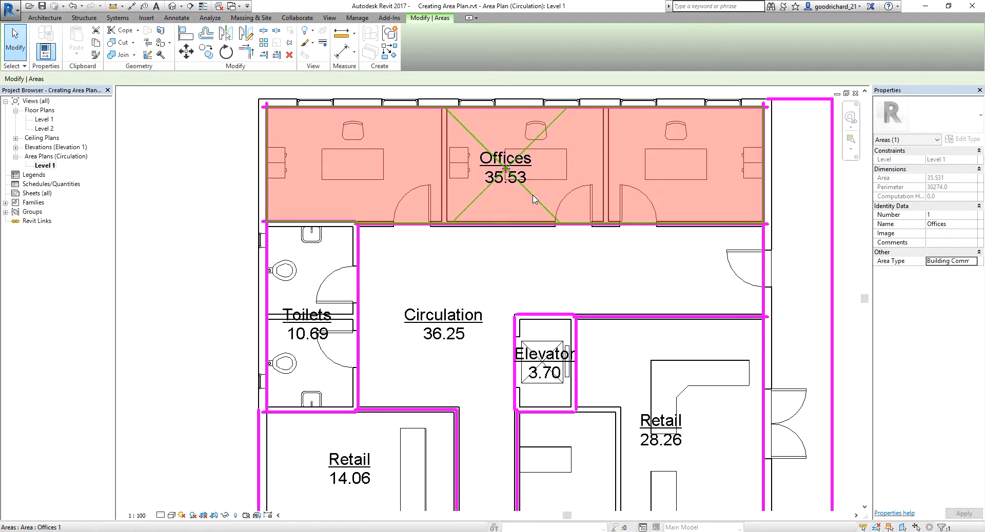
pyautogui.click(961, 262)
pyautogui.click(972, 261)
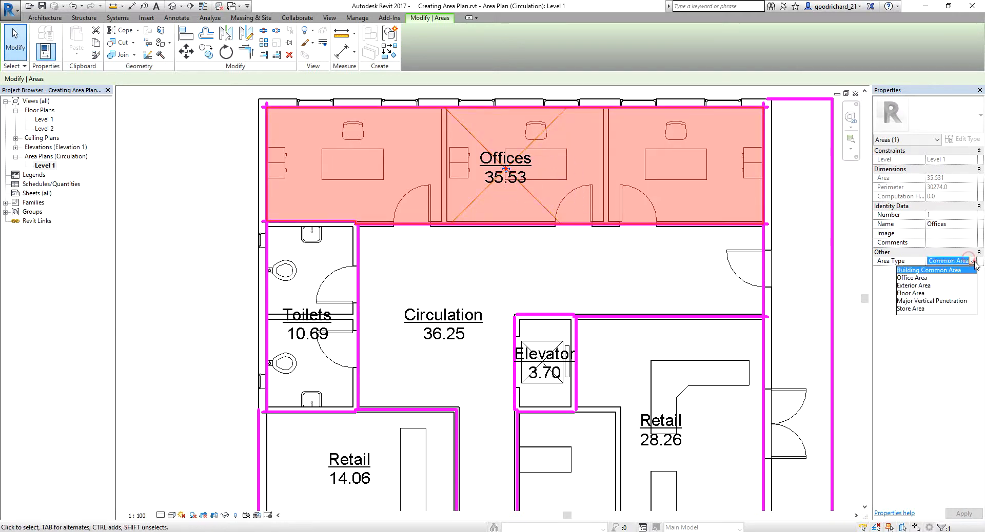
pyautogui.click(918, 278)
pyautogui.click(220, 200)
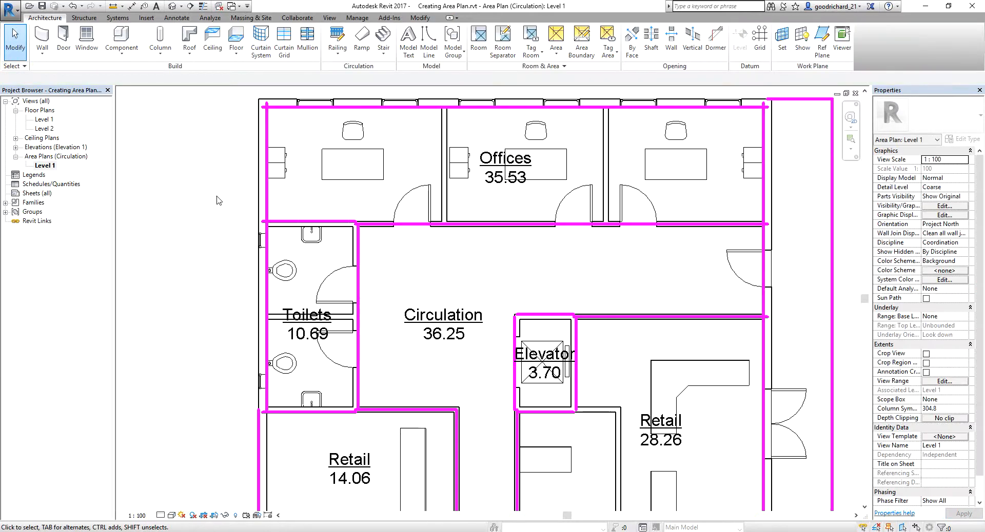
# - Open the color scheme settings of the Level 1 area plan view
pyautogui.scroll(-2, 223, 194)
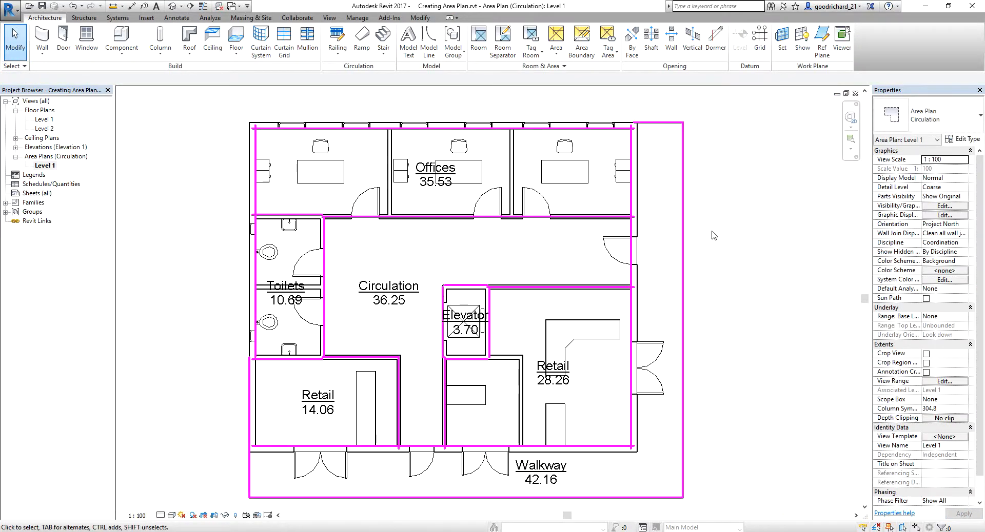
pyautogui.moveTo(641, 228); pyautogui.dragTo(669, 222, button='middle')
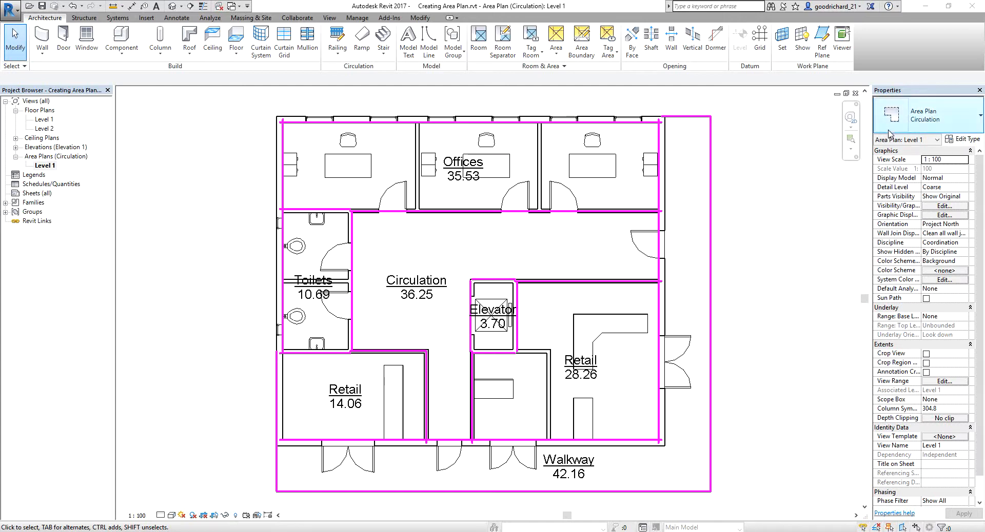
pyautogui.click(891, 90)
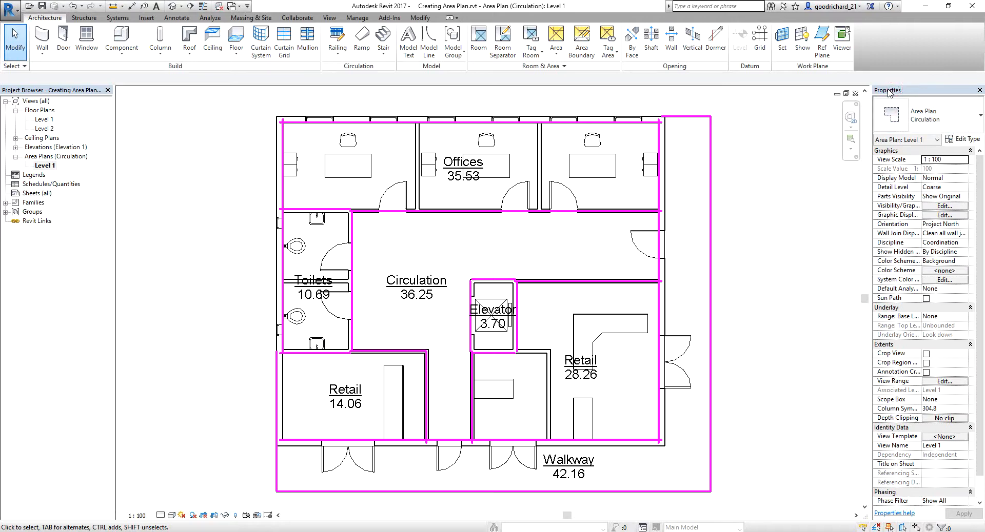
pyautogui.scroll(-1, 981, 291)
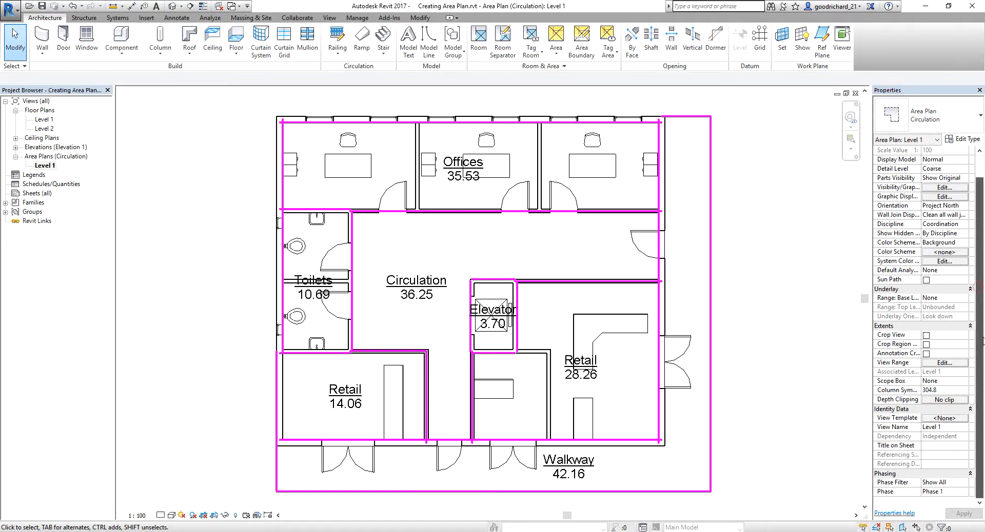
pyautogui.click(905, 255)
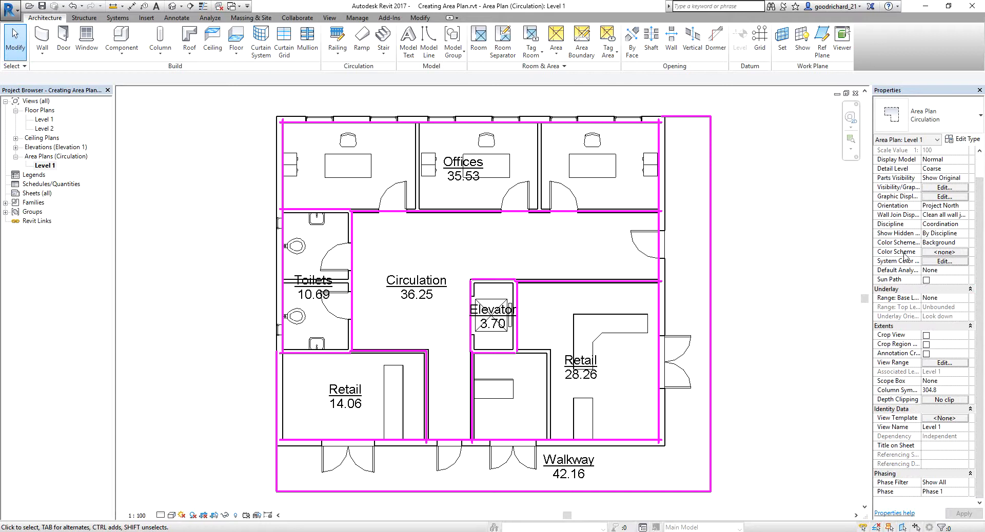
pyautogui.click(948, 253)
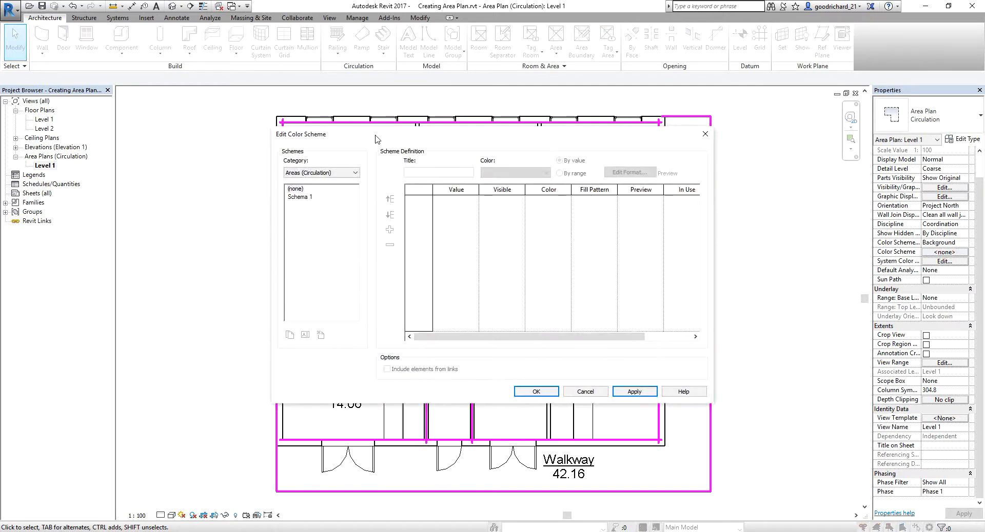
pyautogui.moveTo(375, 135); pyautogui.dragTo(293, 102)
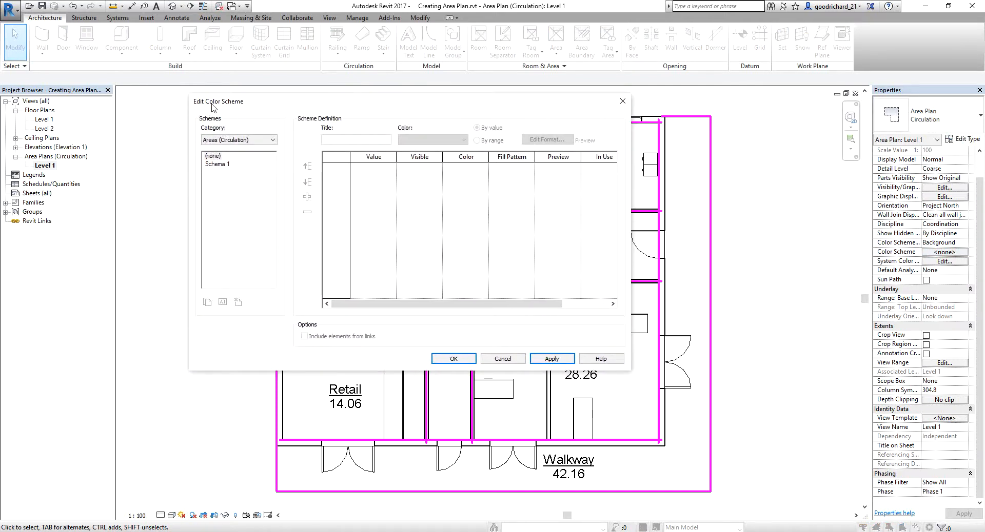
# - Duplicate the Schema 1 color scheme for Areas (Circulation) and name the copy Circulation
pyautogui.press('ctrl')
pyautogui.click(216, 165)
pyautogui.press('ctrl')
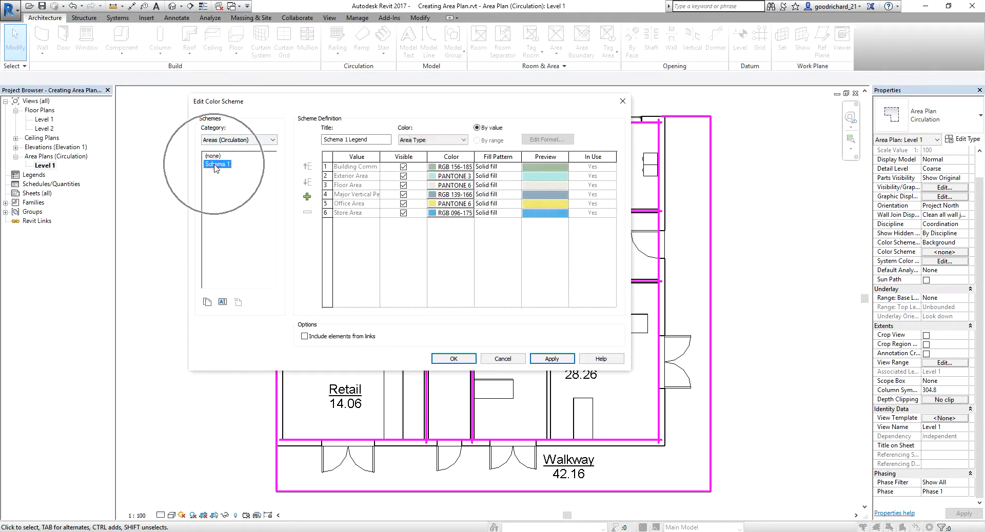
pyautogui.press('ctrl')
pyautogui.press('ctrl')
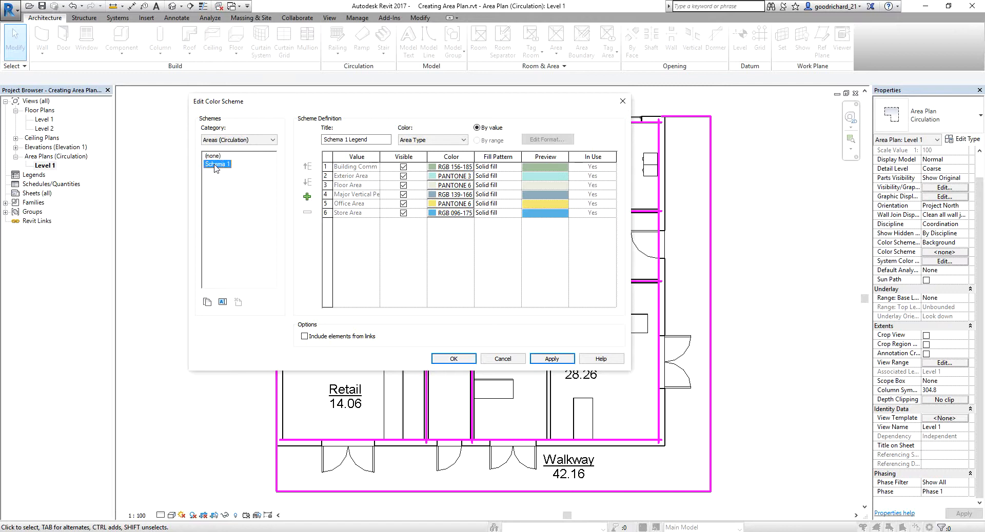
pyautogui.press('ctrl')
pyautogui.press('ctrl')
pyautogui.press('ctrl')
pyautogui.press('ctrl')
pyautogui.press('ctrl')
pyautogui.press('ctrl')
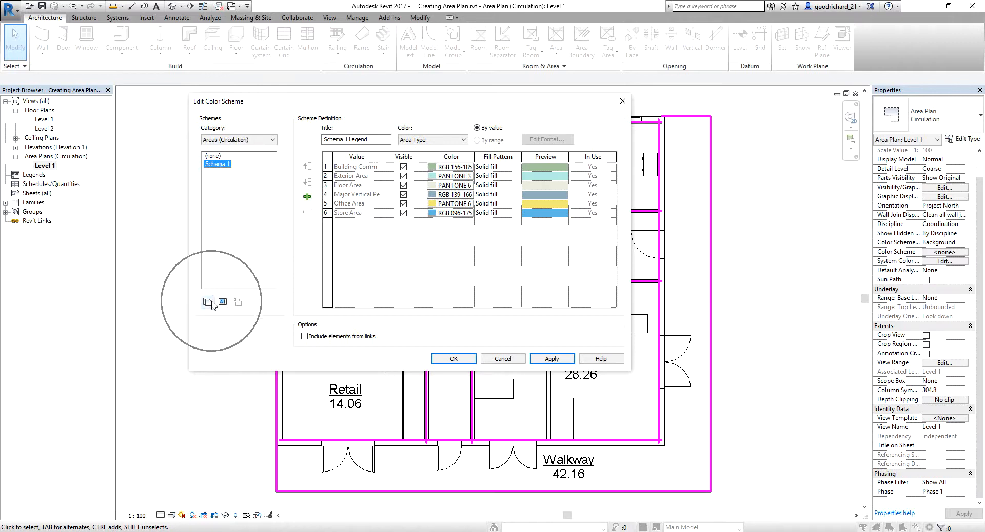
pyautogui.click(208, 302)
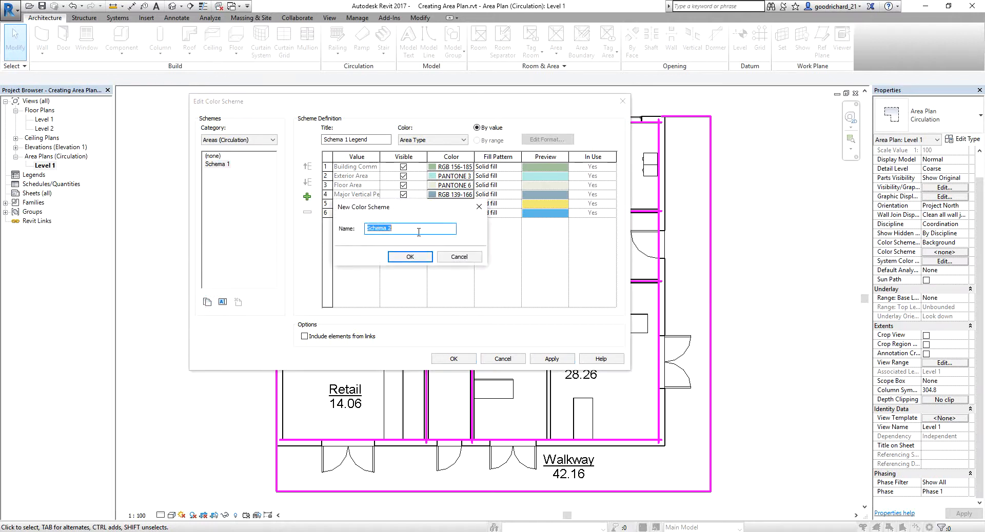
pyautogui.write('Circulation')
pyautogui.click(410, 256)
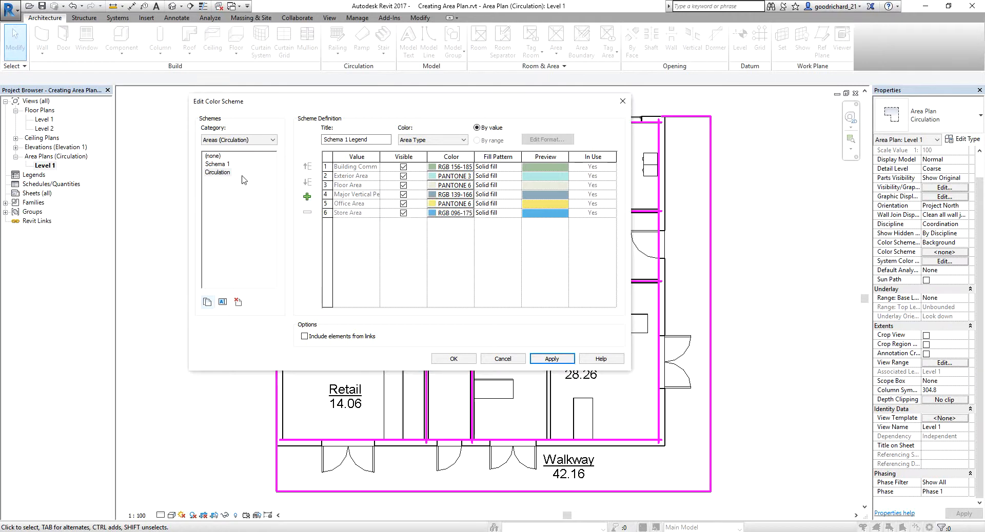
# - Set the color scheme's title to Circulation and color the areas by Area Type
pyautogui.moveTo(386, 139); pyautogui.dragTo(323, 136)
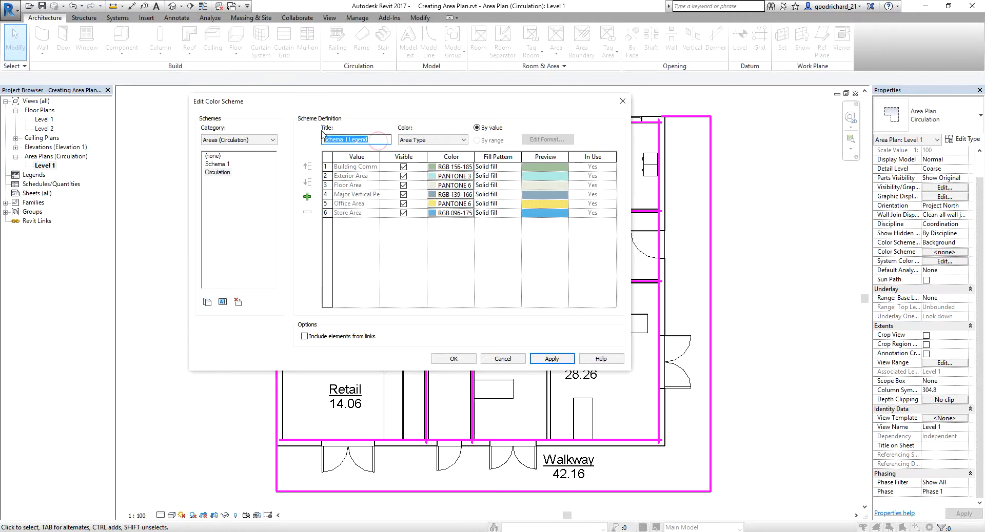
pyautogui.write('Circulation')
pyautogui.click(916, 294)
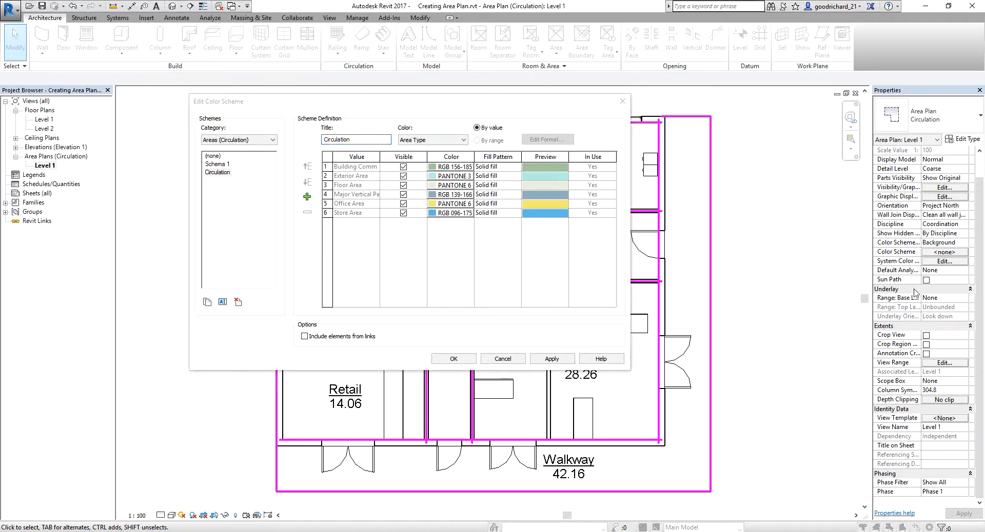
pyautogui.click(416, 143)
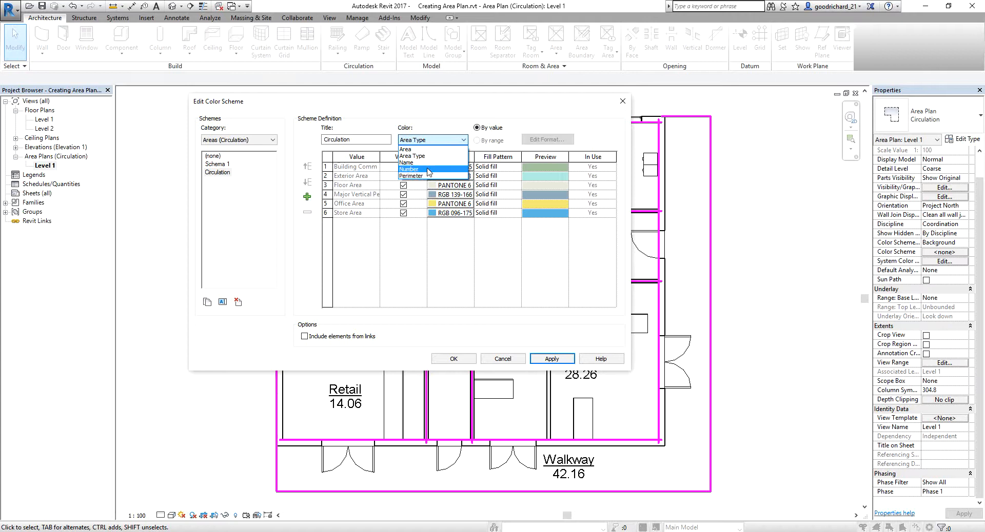
pyautogui.click(416, 155)
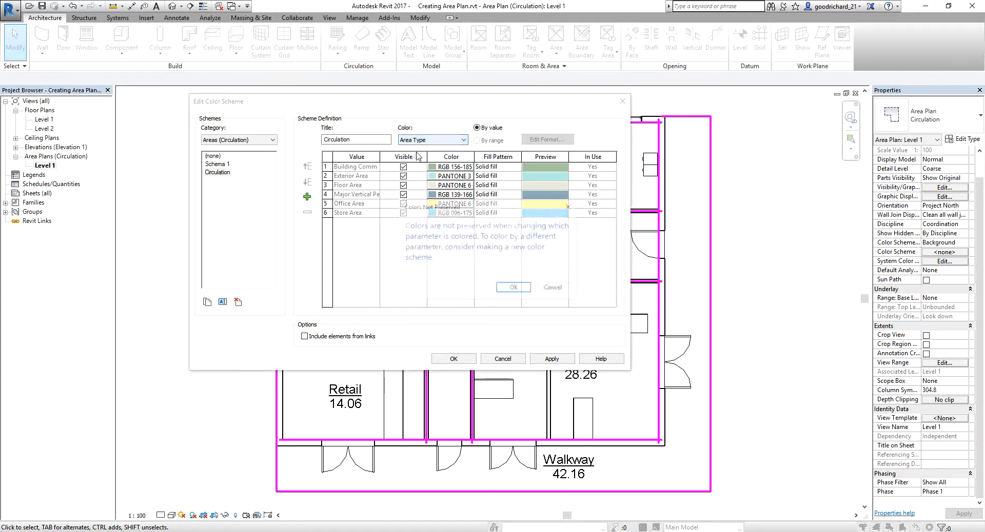
pyautogui.click(514, 288)
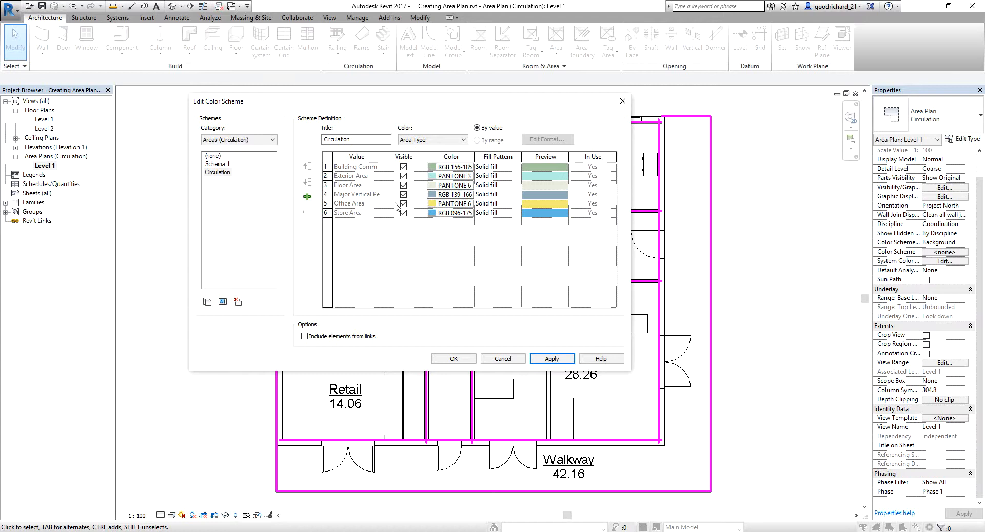
# - Turn off the visibility of Floor Area, Office Area and Store Area in the color scheme
pyautogui.click(403, 187)
pyautogui.click(404, 204)
pyautogui.click(404, 214)
pyautogui.press('ctrl')
pyautogui.press('ctrl')
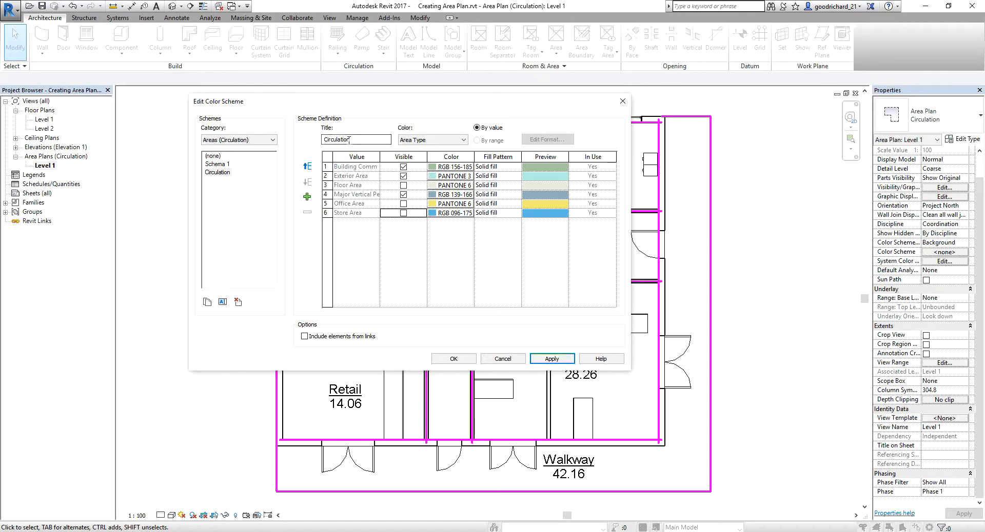
pyautogui.press('ctrl')
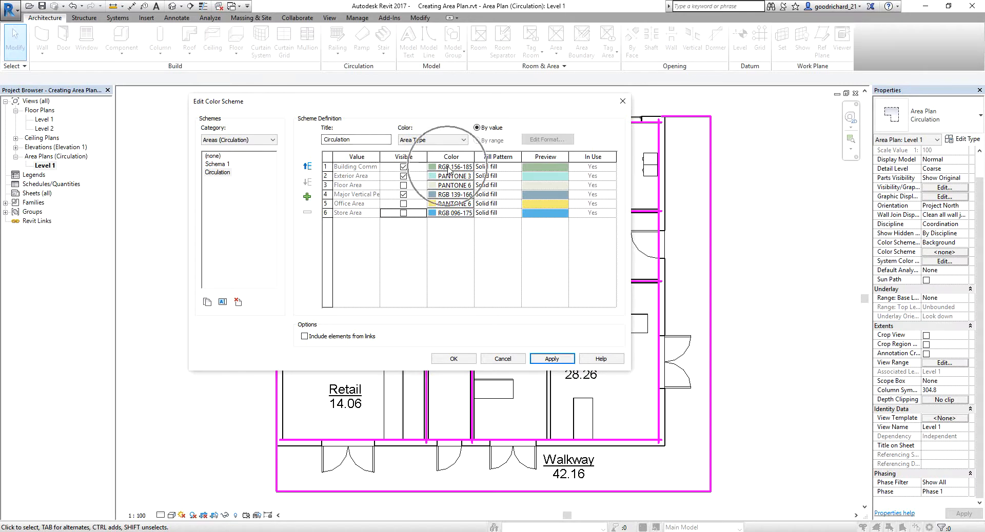
# - Set the color of the Building Common Area entry to Blue
pyautogui.click(449, 168)
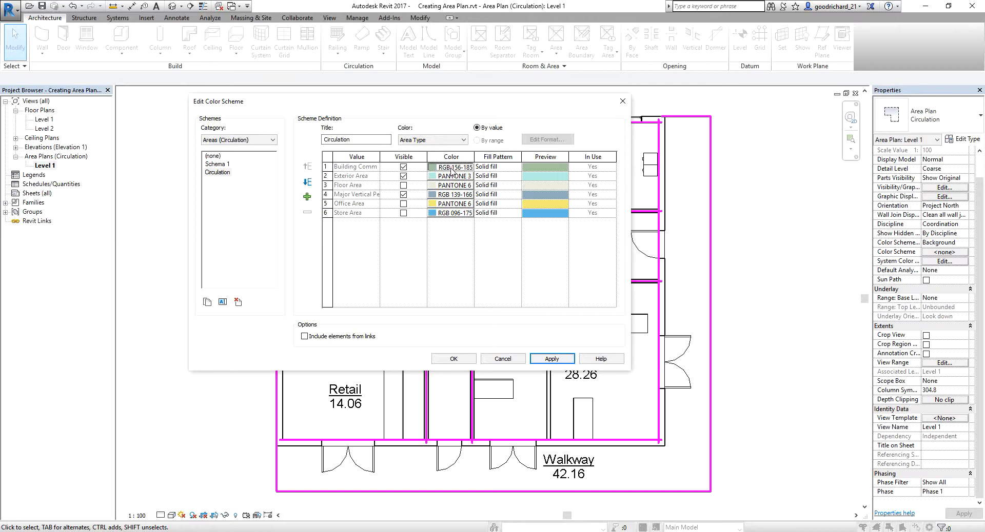
pyautogui.click(356, 245)
pyautogui.click(343, 245)
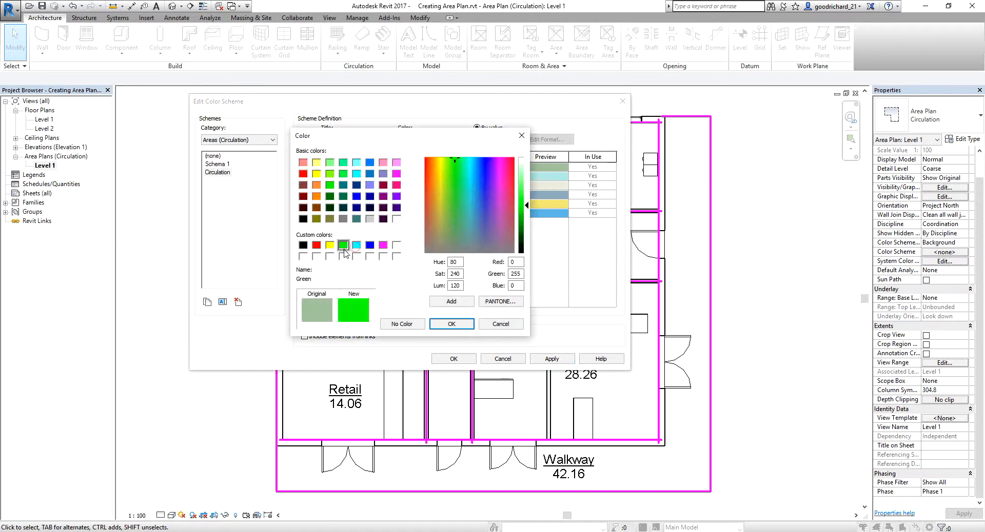
pyautogui.click(356, 245)
pyautogui.click(370, 246)
pyautogui.click(452, 323)
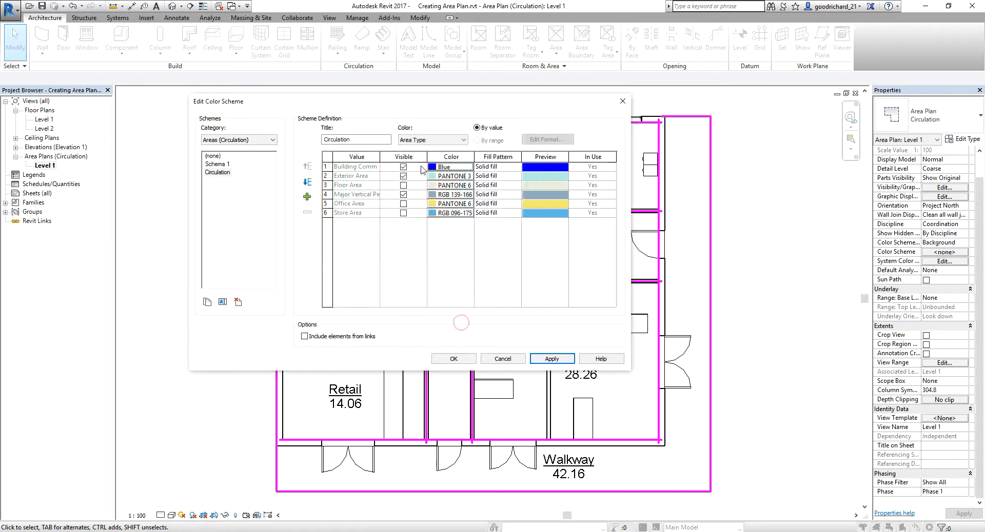
# - Try the Steel and Crosshatch fill patterns for Building Common Area, then restore Solid fill
pyautogui.click(501, 167)
pyautogui.click(517, 166)
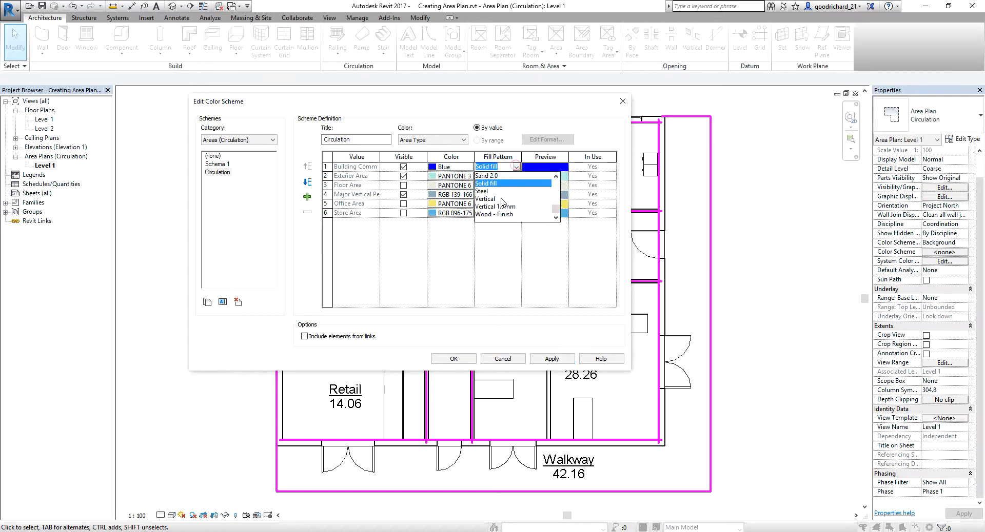
pyautogui.click(489, 192)
pyautogui.click(516, 166)
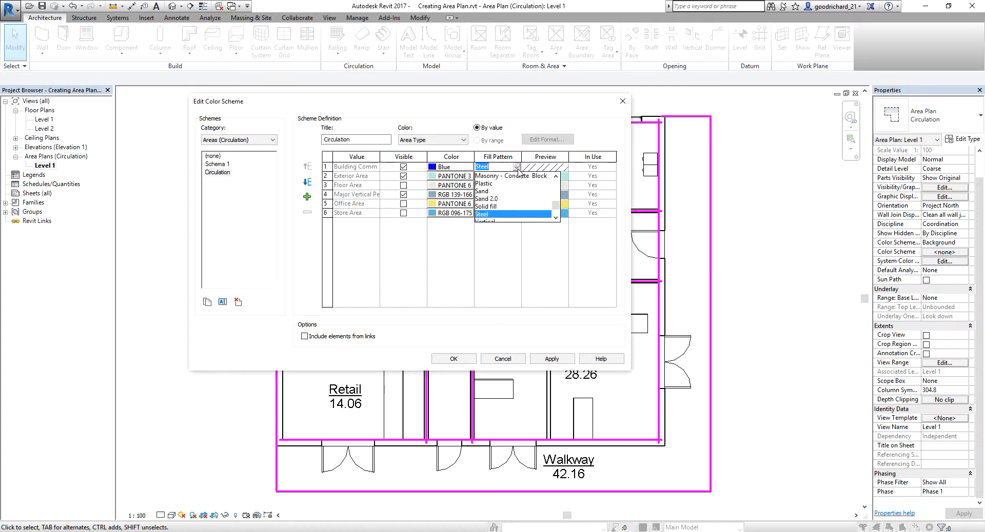
pyautogui.click(489, 206)
pyautogui.click(517, 166)
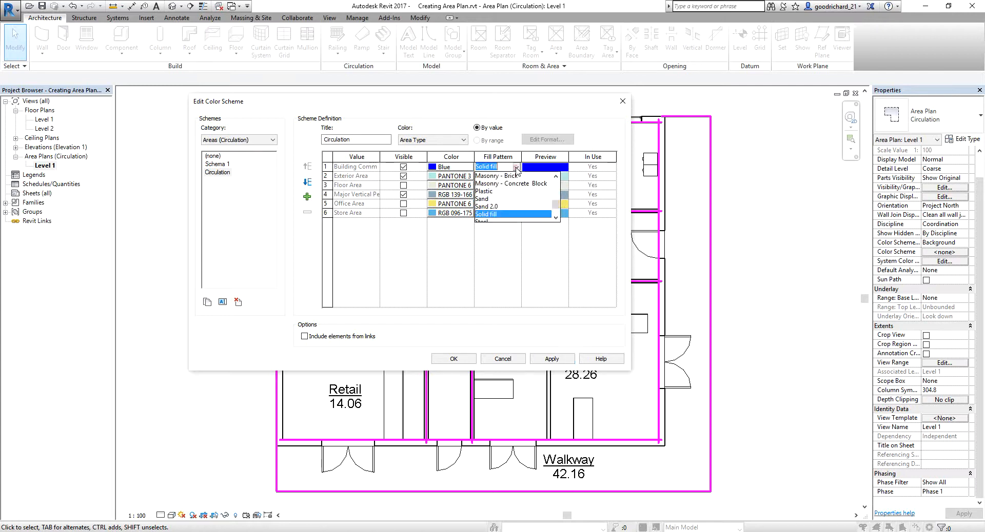
pyautogui.scroll(3, 498, 197)
pyautogui.click(494, 194)
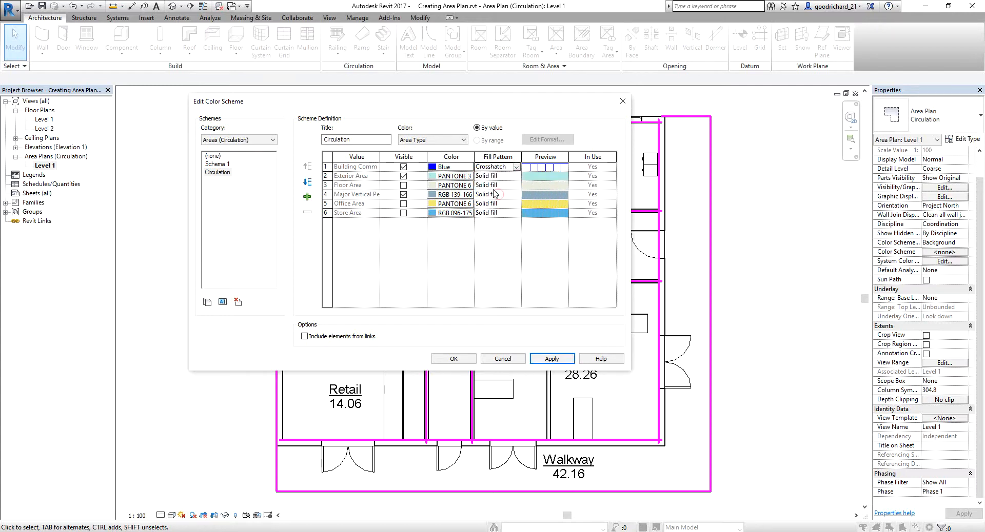
pyautogui.click(517, 166)
pyautogui.scroll(-6, 502, 195)
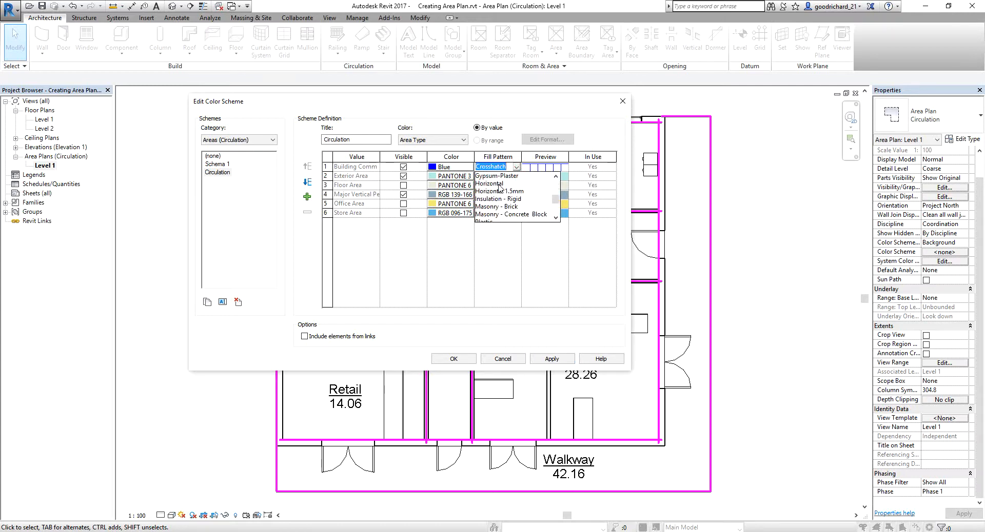
pyautogui.click(490, 183)
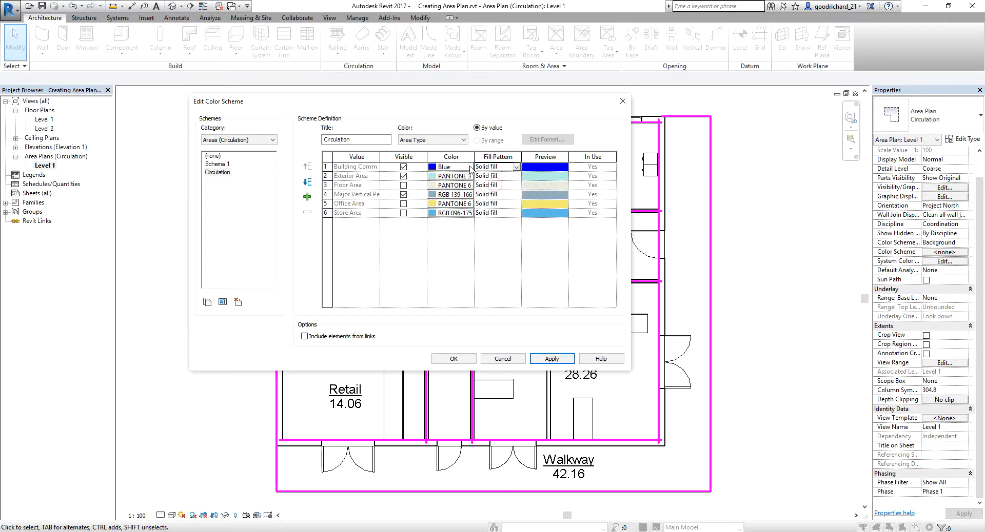
# - Set the Exterior Area color to Red and the Floor Area color to Yellow
pyautogui.click(442, 176)
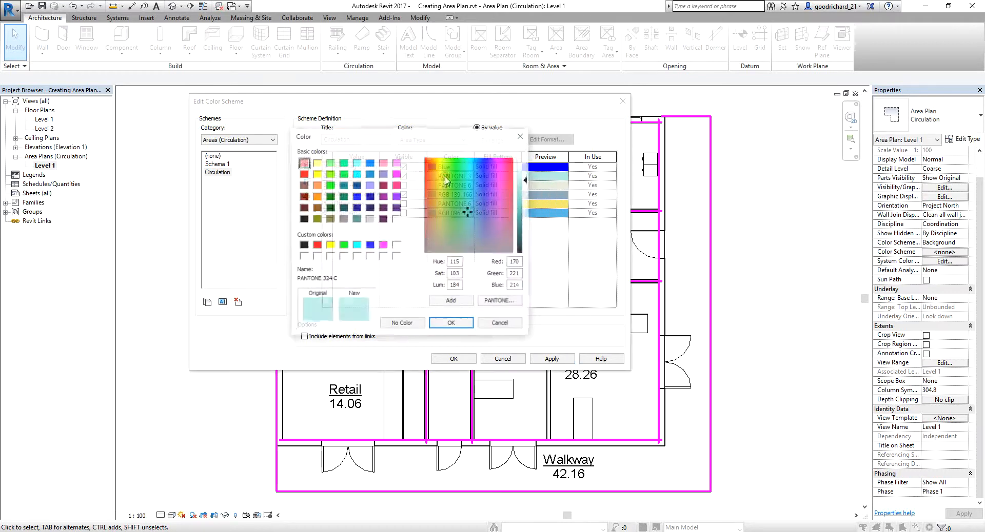
pyautogui.click(318, 244)
pyautogui.click(451, 322)
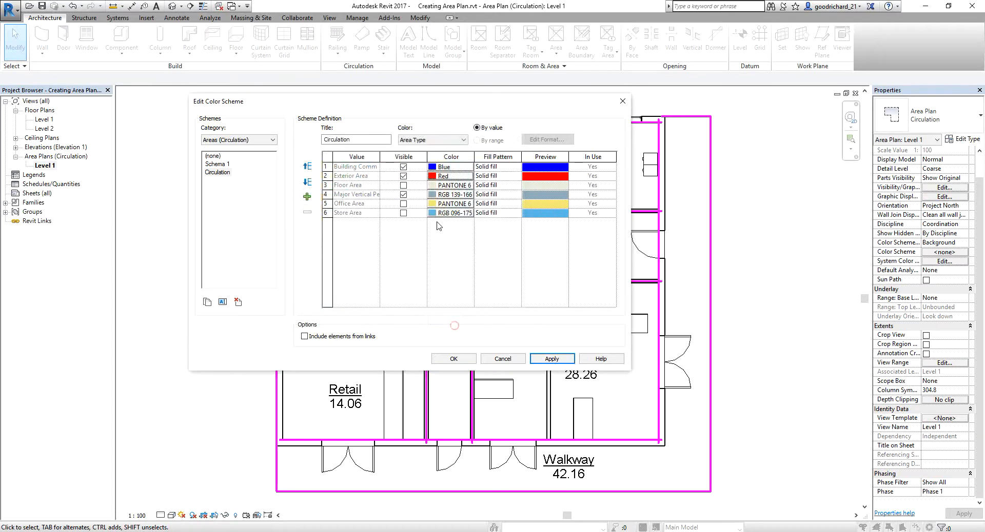
pyautogui.click(448, 185)
pyautogui.click(330, 245)
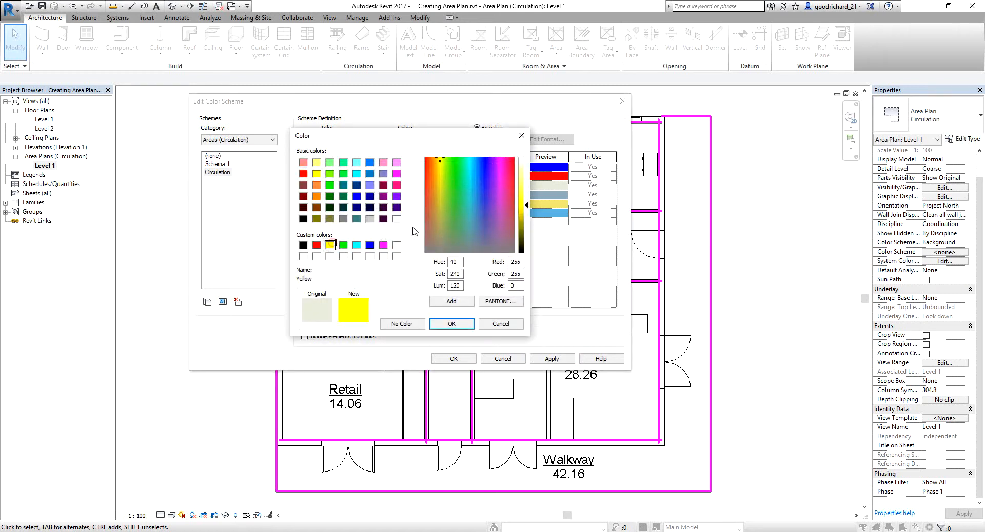
pyautogui.click(451, 324)
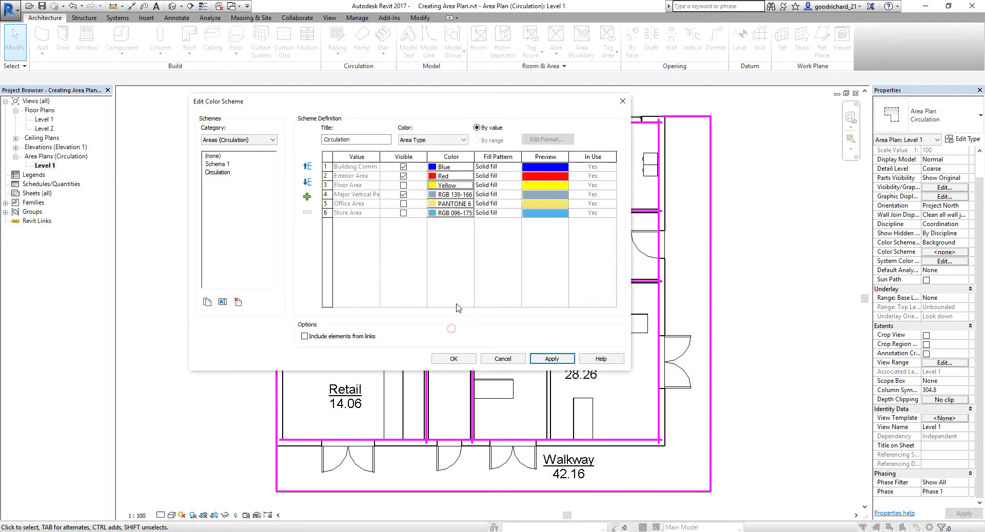
# - Set the Major Vertical Penetration color to Yellow and apply the color scheme to the area plan
pyautogui.click(450, 194)
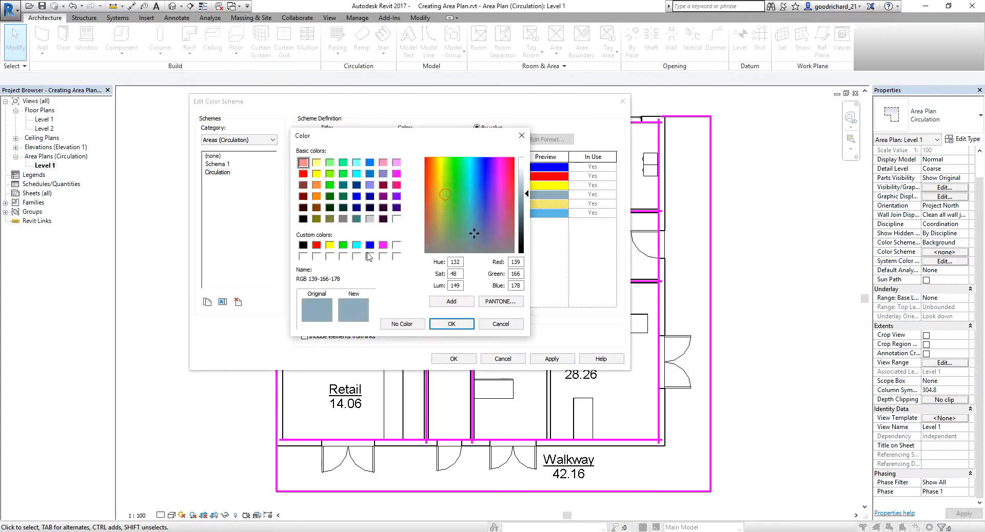
pyautogui.click(330, 246)
pyautogui.click(452, 323)
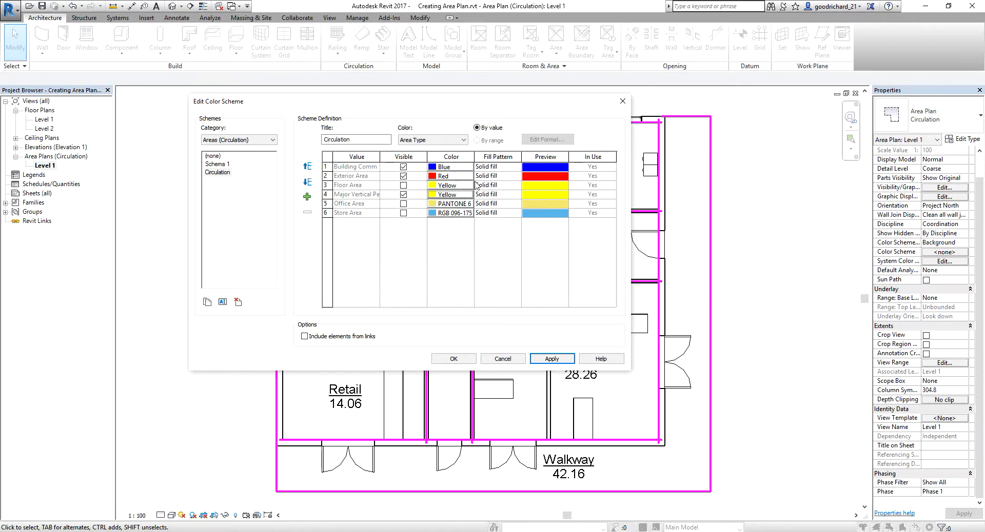
pyautogui.click(455, 360)
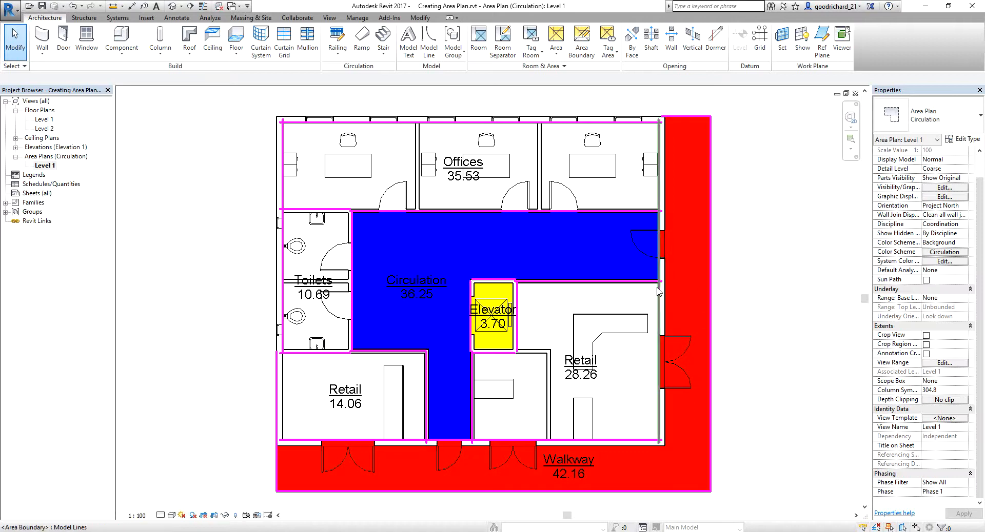
# - Place a color fill legend for the Circulation scheme in the empty space beside the floor plan's exterior walkway
pyautogui.moveTo(752, 291); pyautogui.dragTo(629, 284, button='middle')
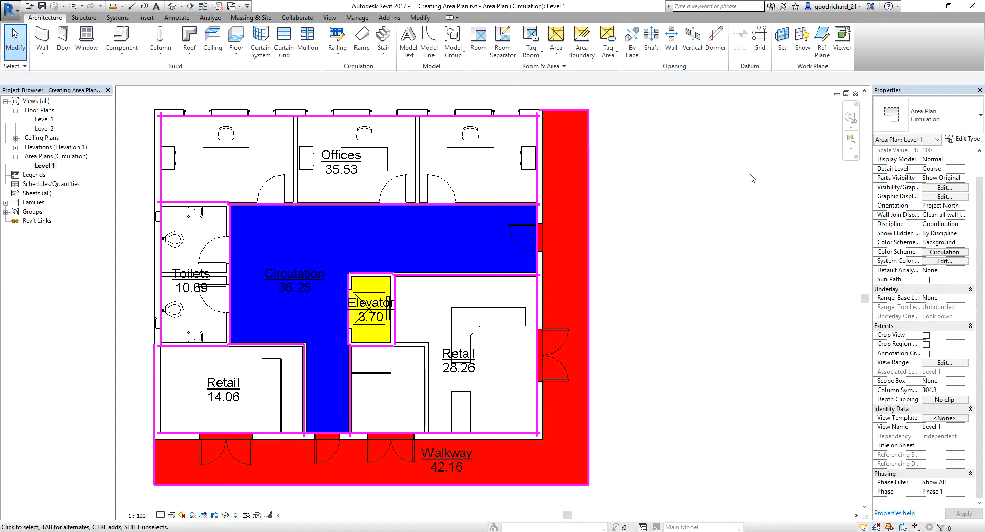
pyautogui.click(177, 18)
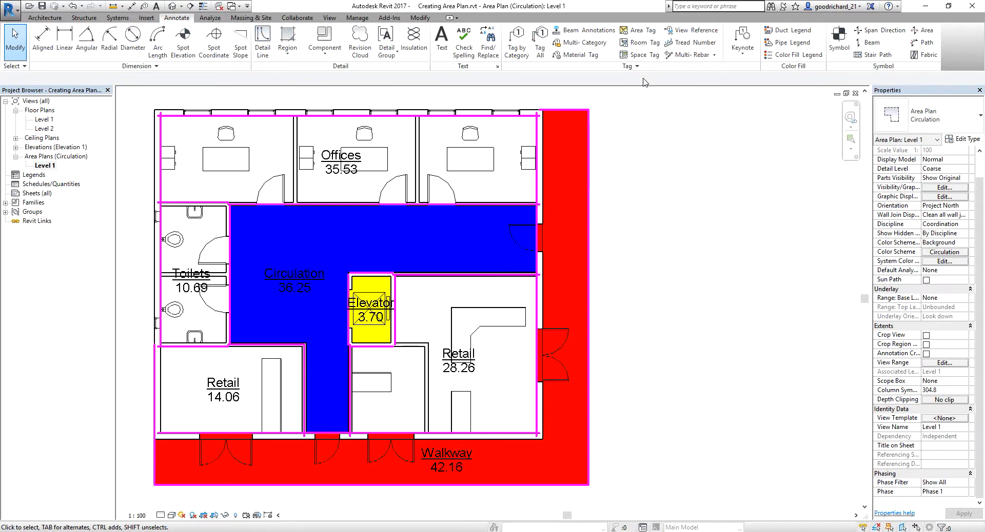
pyautogui.click(795, 55)
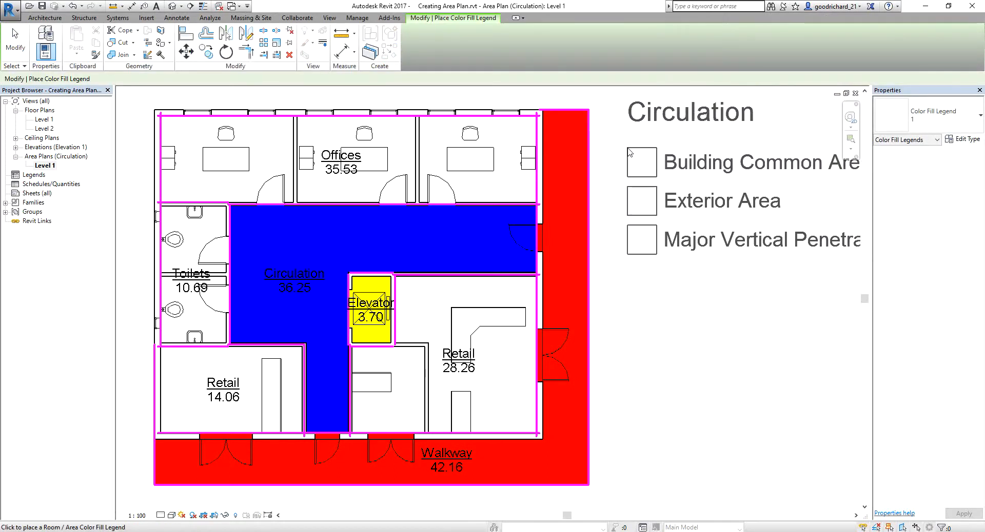
pyautogui.click(623, 158)
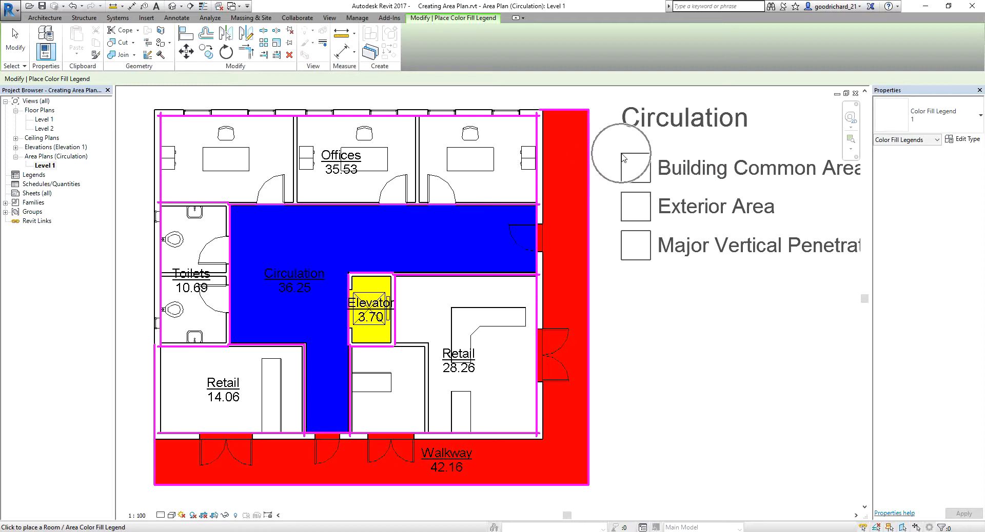
pyautogui.scroll(-2, 694, 367)
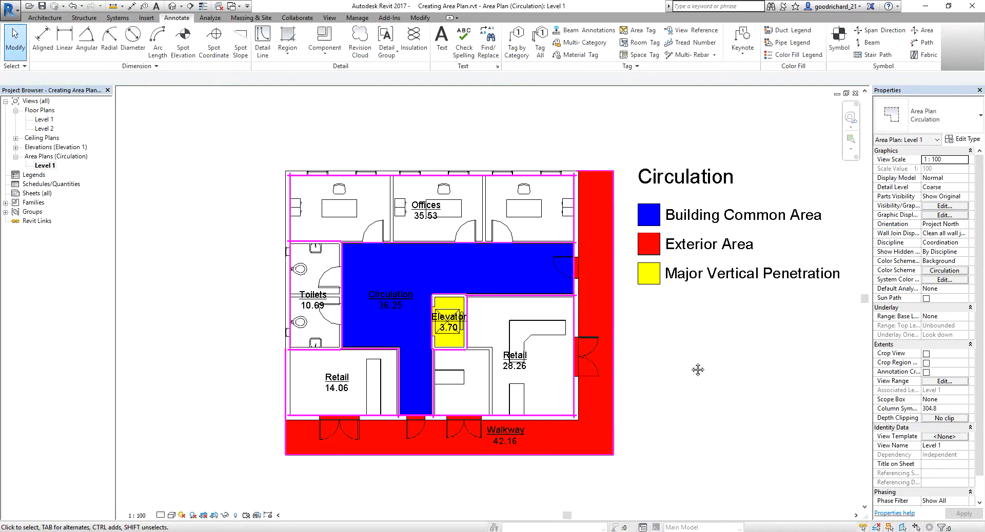
pyautogui.scroll(1, 697, 366)
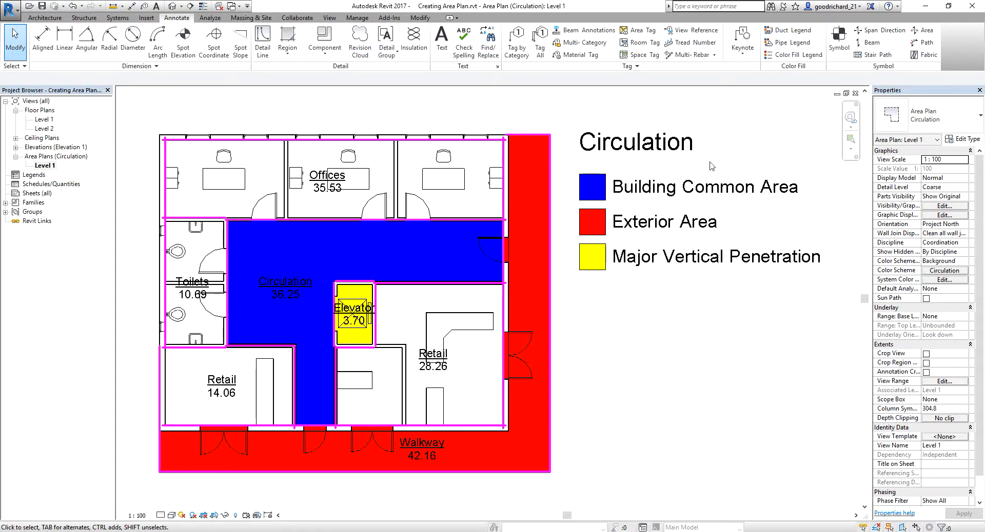
# - Edit the color scheme from the placed legend so the plan is colored by Area, accepting the loss of the custom colors
pyautogui.click(671, 153)
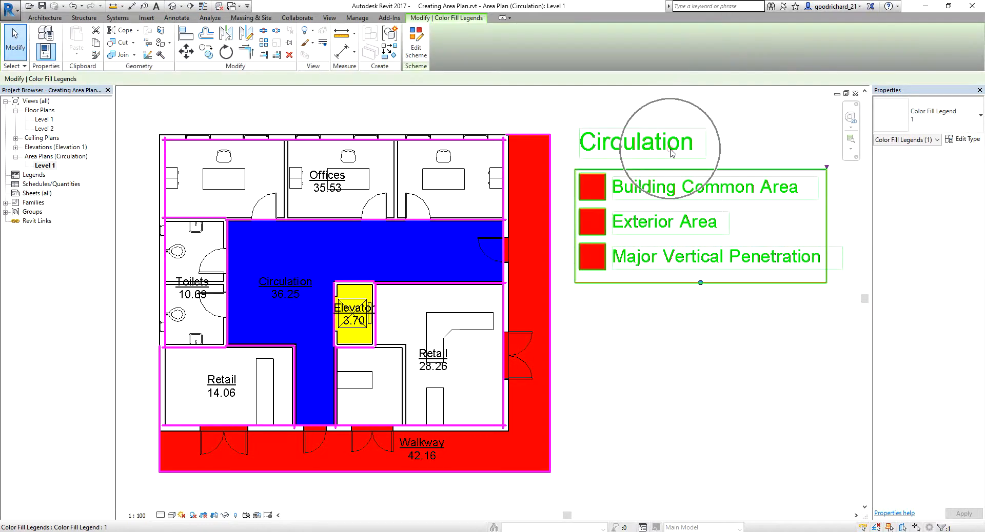
pyautogui.click(415, 49)
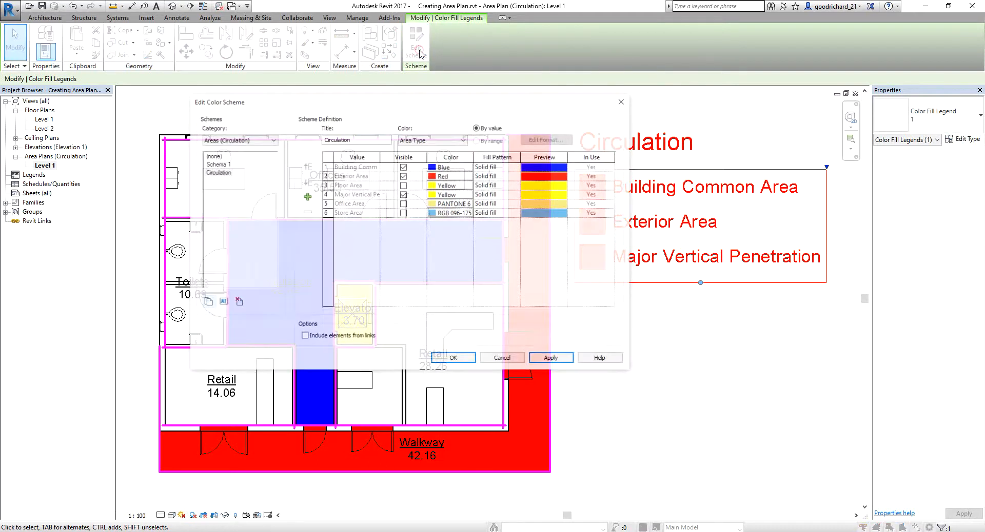
pyautogui.click(419, 140)
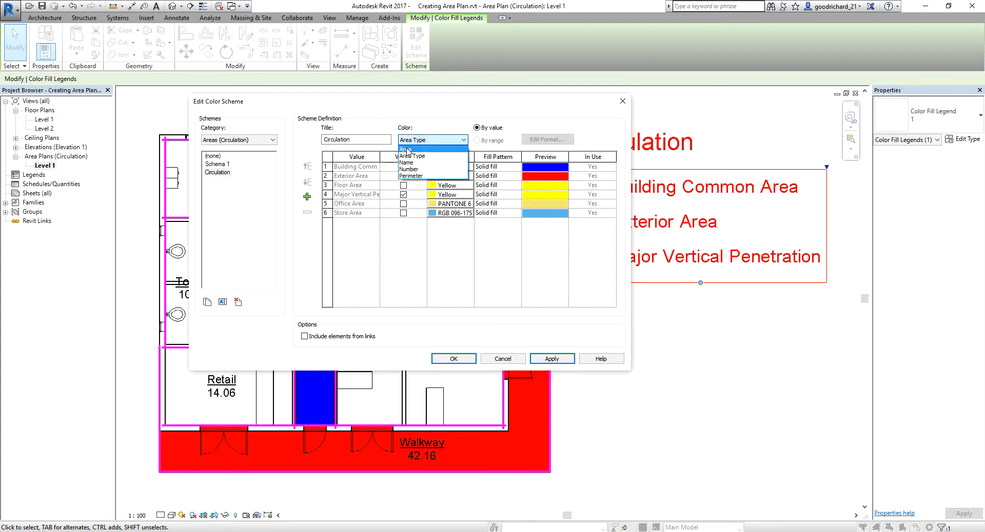
pyautogui.click(408, 150)
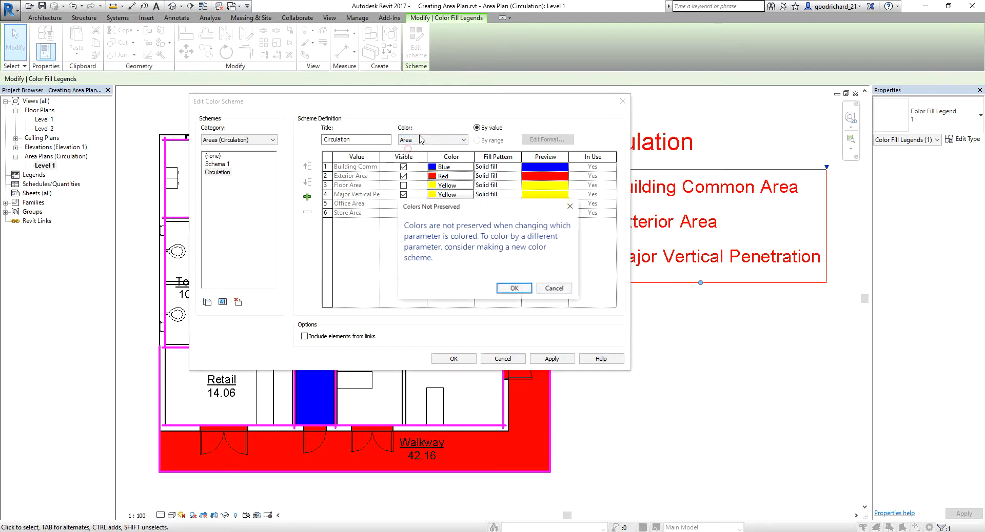
pyautogui.click(514, 289)
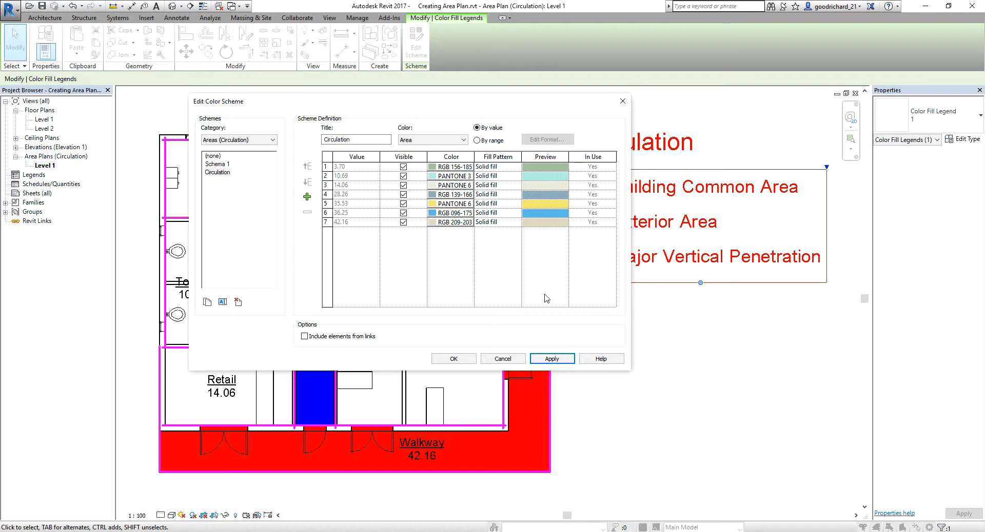
pyautogui.click(460, 360)
pyautogui.click(453, 359)
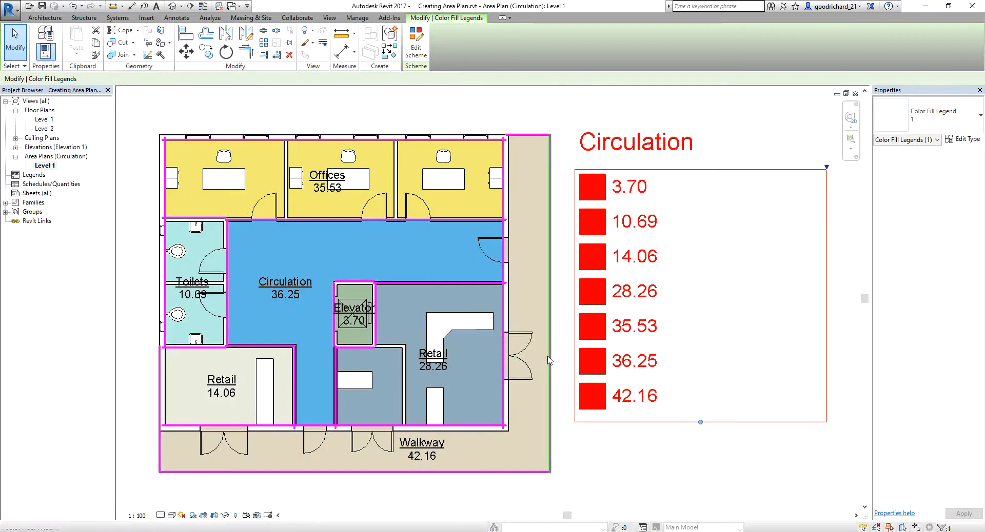
pyautogui.click(697, 455)
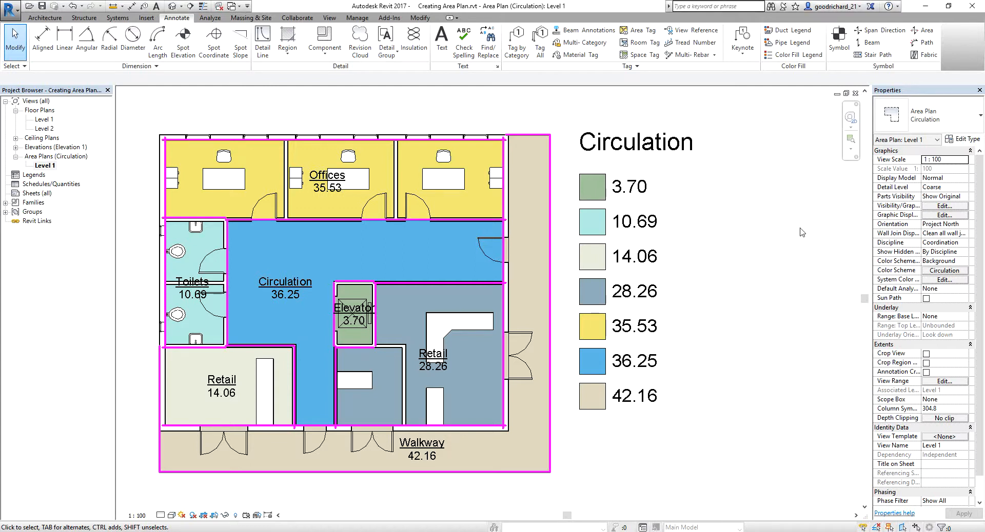
pyautogui.click(728, 223)
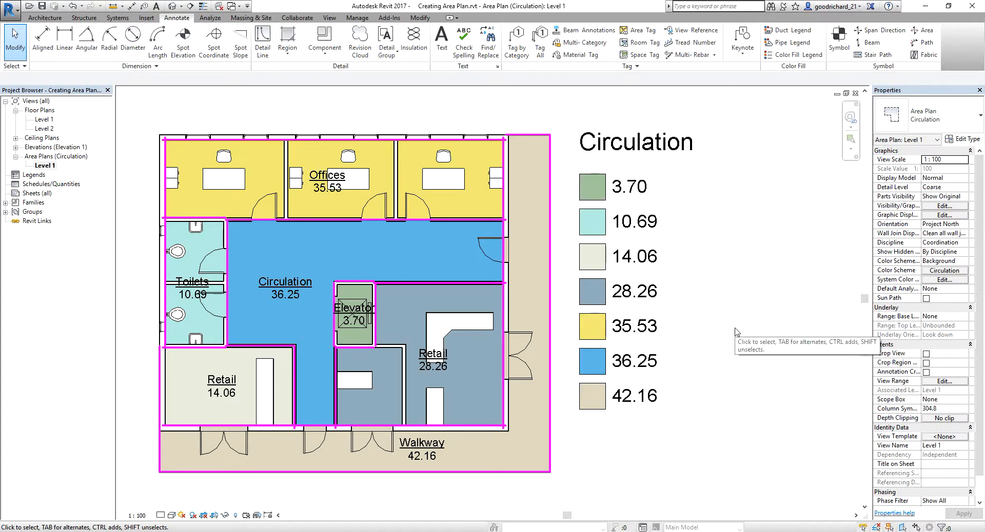